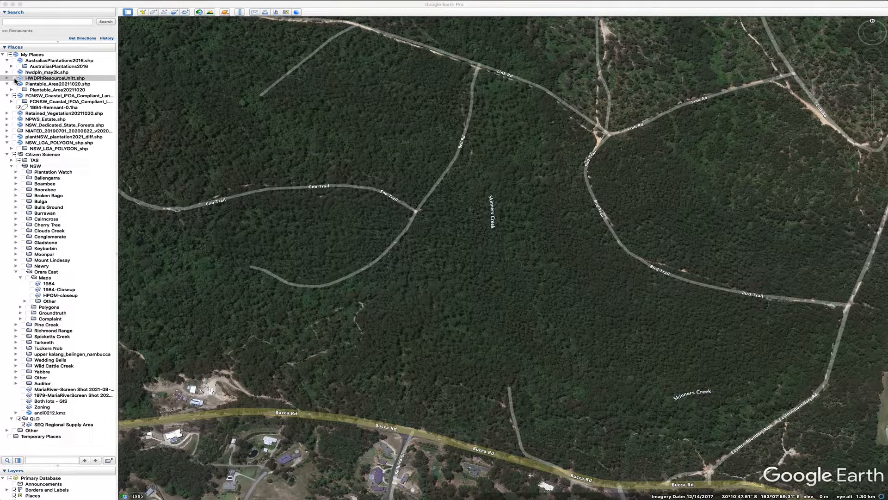
Show the HWDPltResourceUnit.shp outlines and briefly toggle the Plantable_Area20211020 layer on and off to compare boundaries
click(15, 79)
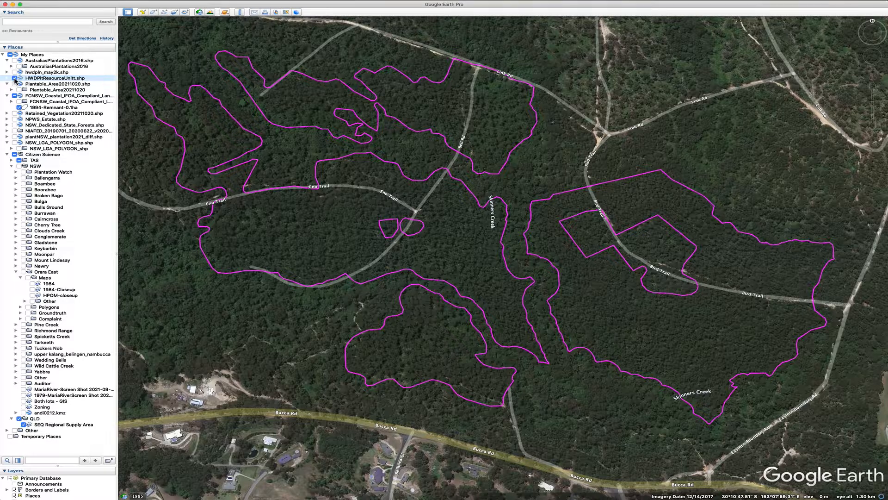
click(16, 79)
click(19, 90)
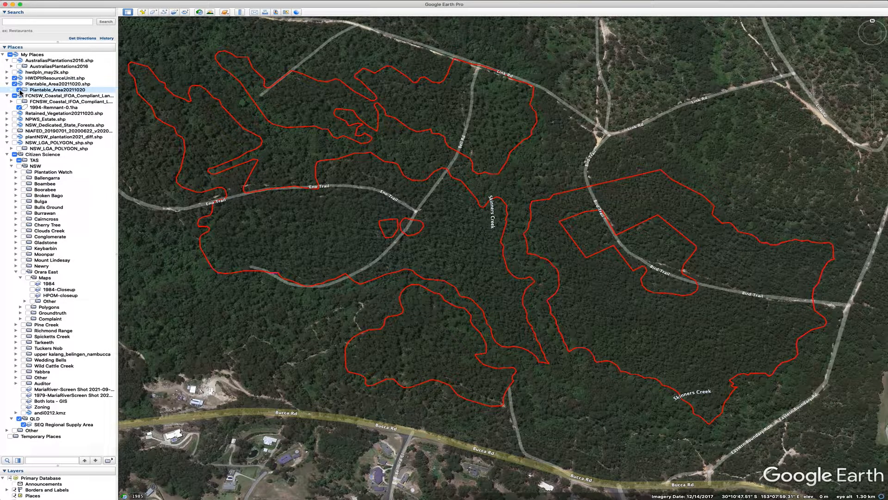
click(20, 90)
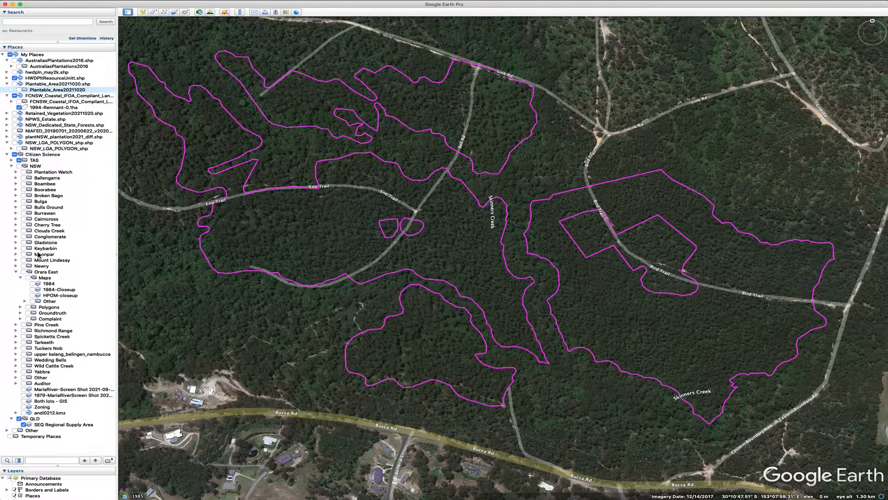
Toggle the HPOM-closeup and 1984-Closeup map overlays on and off over the resource unit outlines
click(33, 295)
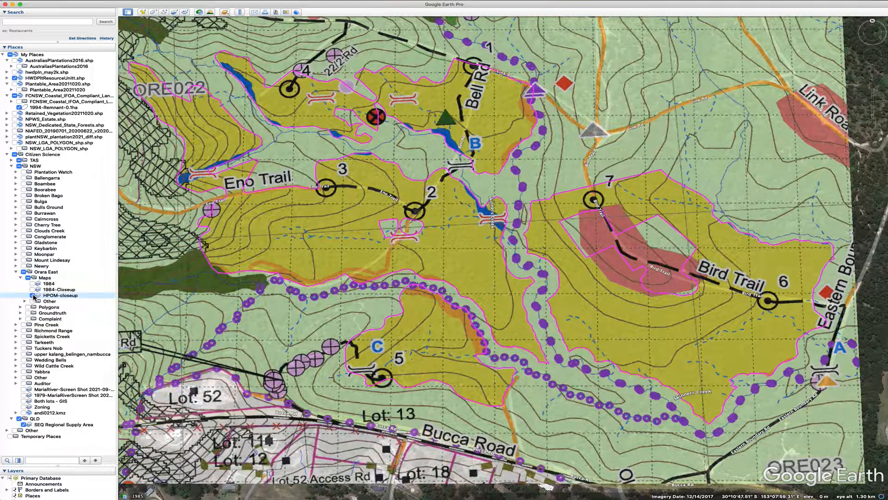
click(33, 295)
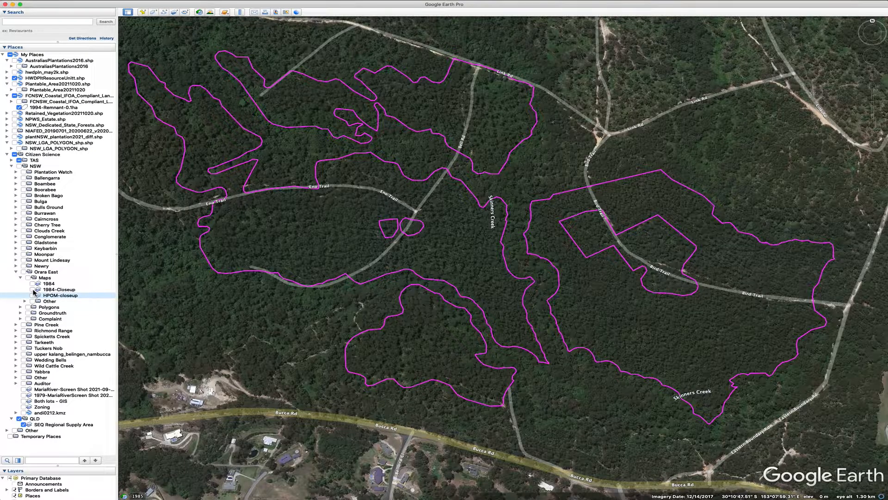
click(32, 289)
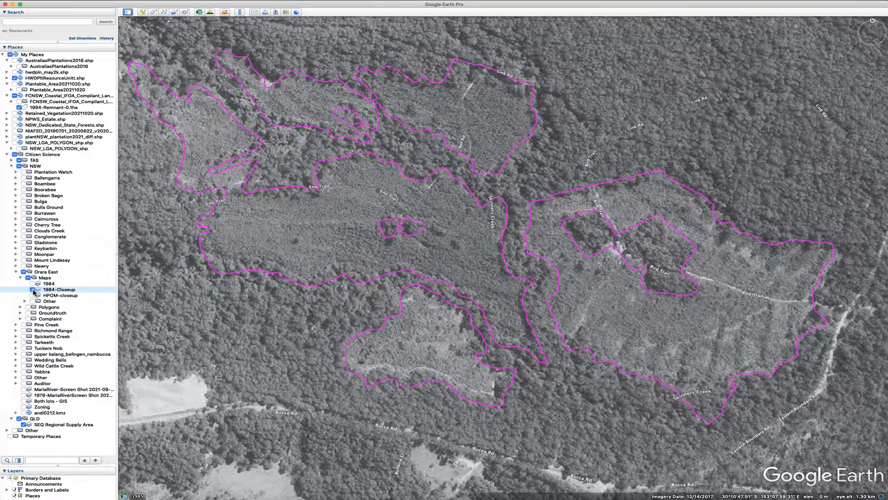
click(32, 290)
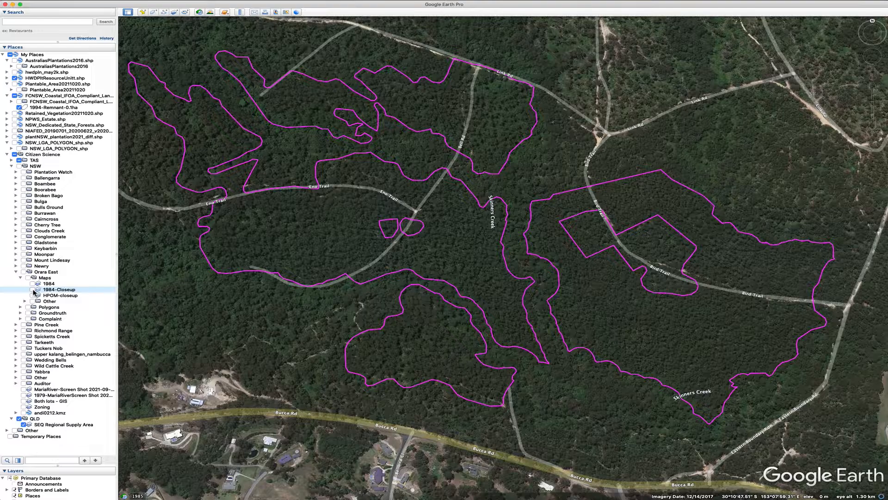
Open the attribute details of the eastern resource unit polygon, read them, and close the balloon
click(643, 322)
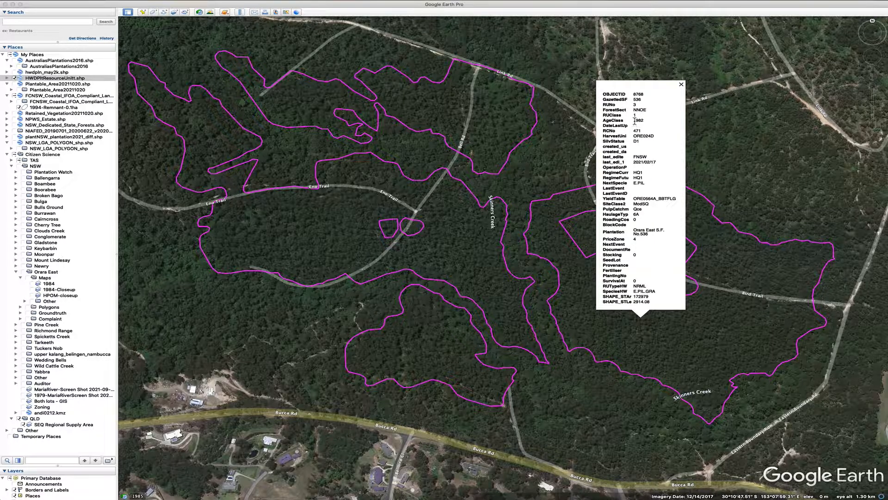
drag(633, 120, 648, 121)
click(681, 85)
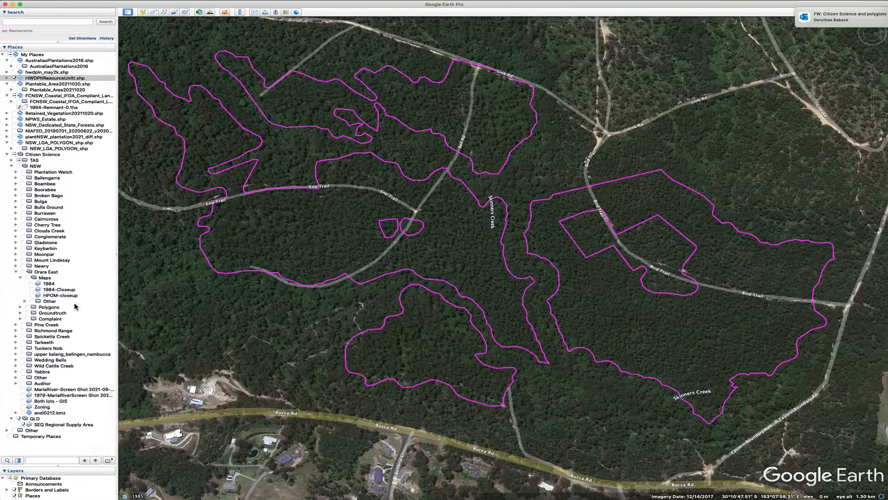
Toggle the 1984 and 1984-Closeup historical image overlays on and off over the outlines
click(34, 284)
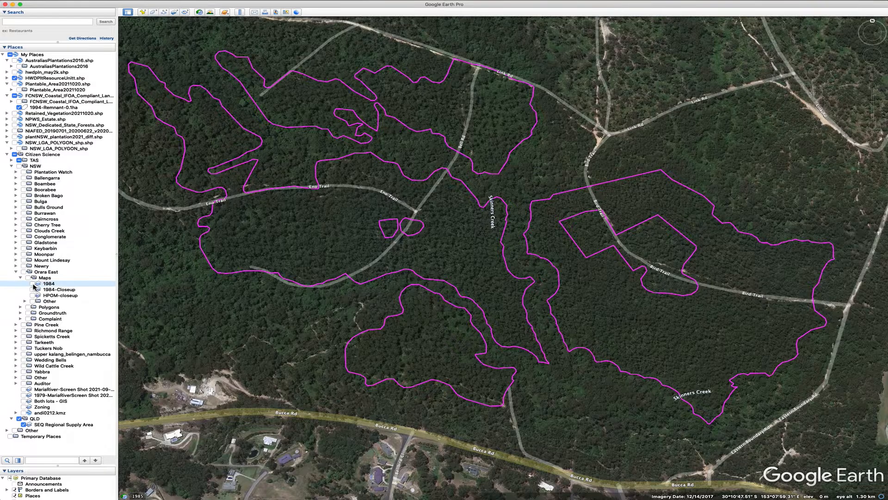
click(33, 284)
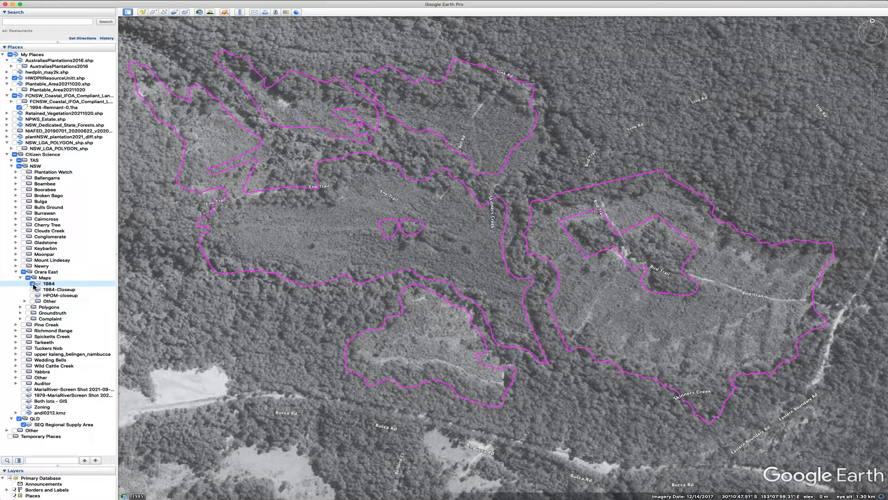
click(32, 284)
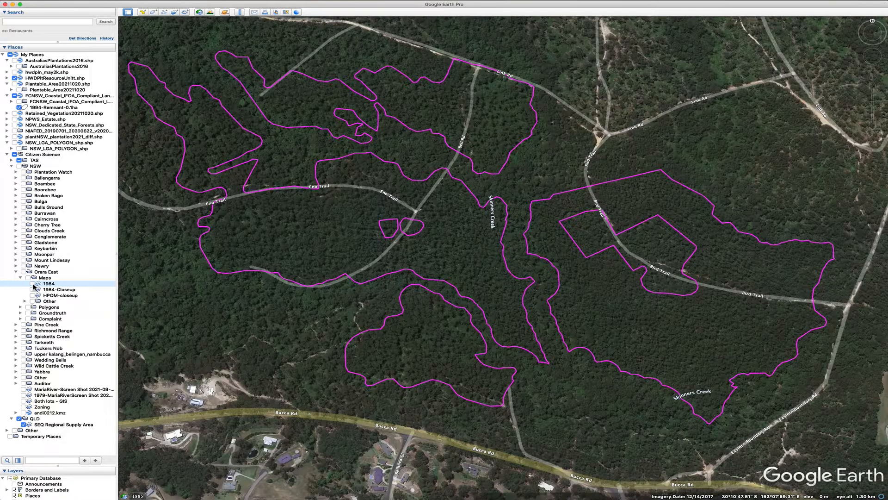
click(32, 290)
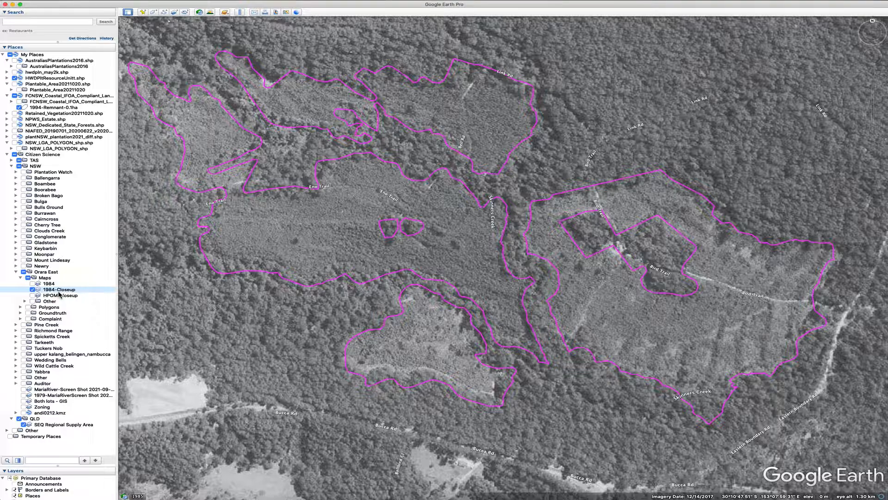
click(32, 289)
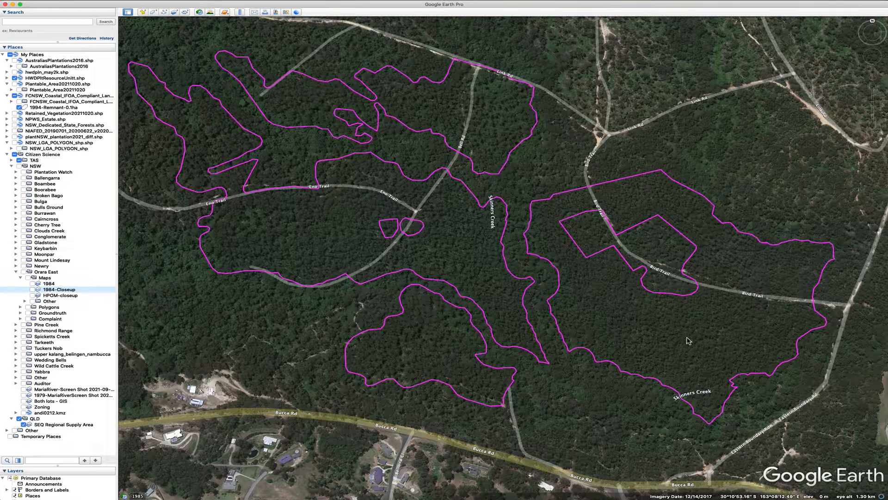
Zoom and pan around the resource unit boundaries to inspect the forest canopy inside and around them
scroll(490, 112, up, 1)
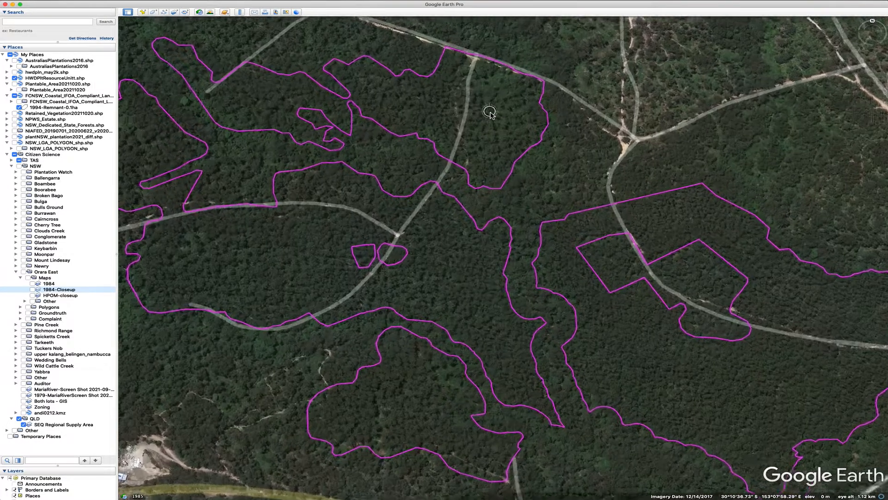
scroll(490, 114, up, 3)
drag(526, 139, 539, 192)
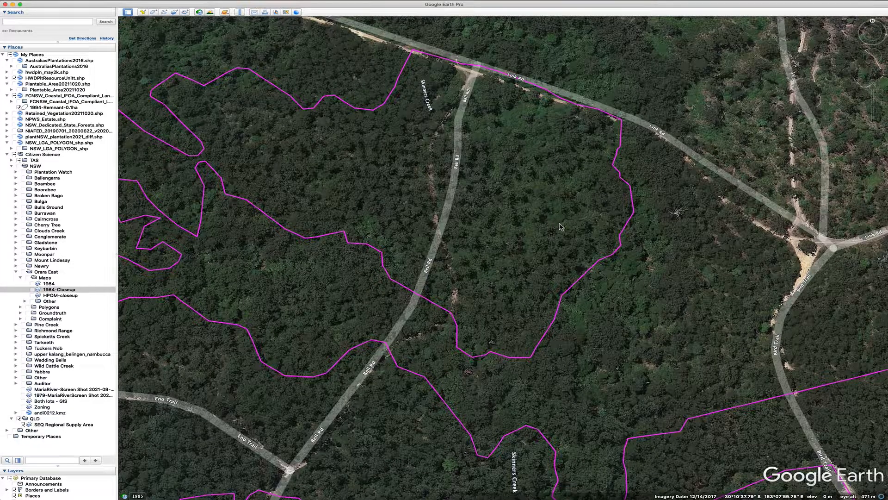
drag(275, 144, 562, 215)
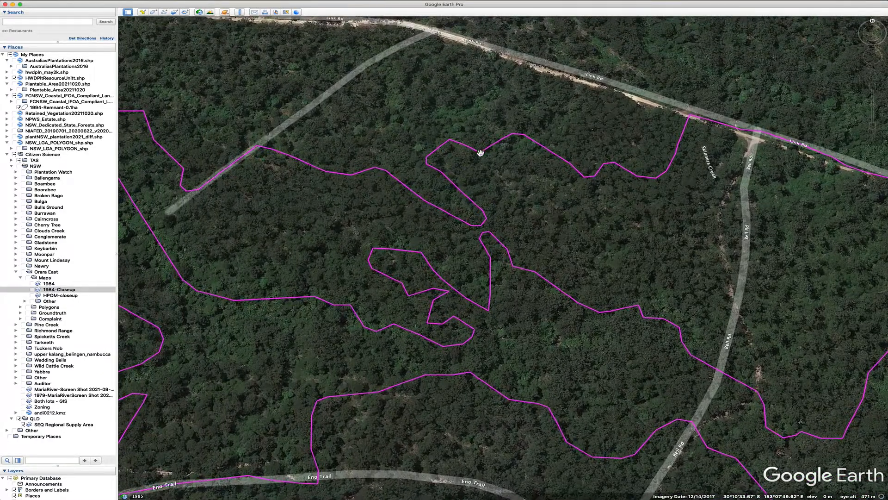
double_click(481, 154)
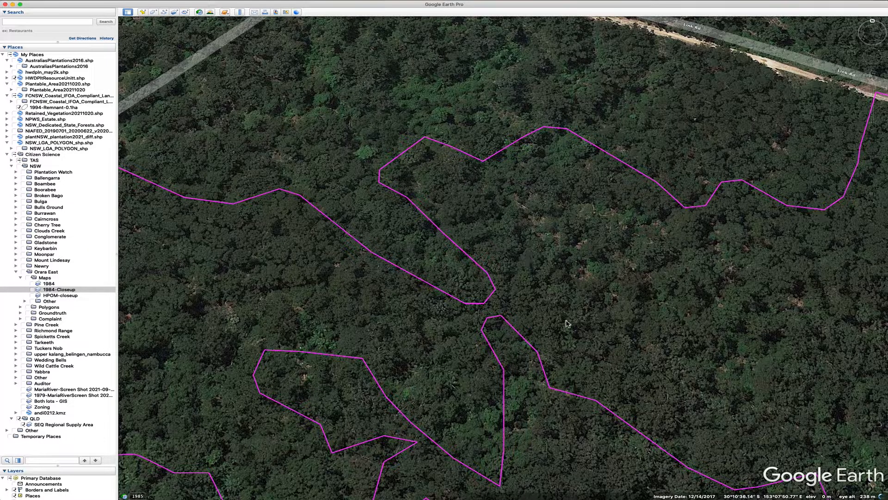
scroll(562, 311, down, 5)
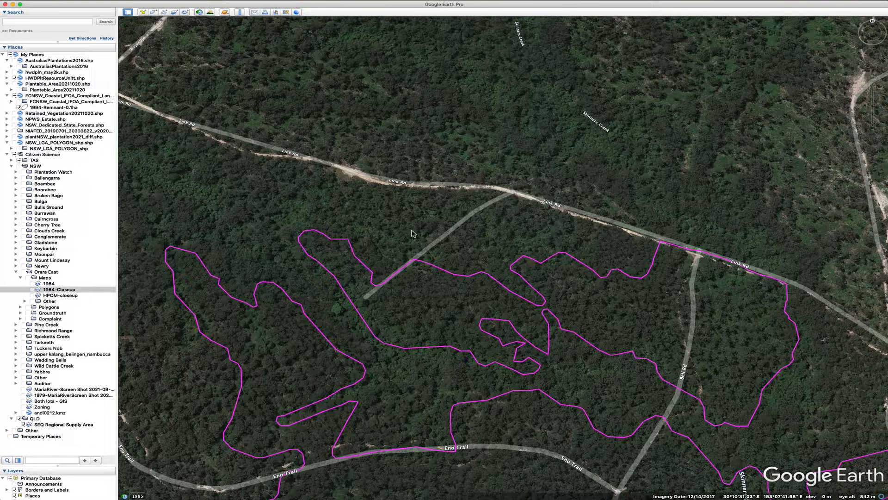
drag(451, 255, 446, 104)
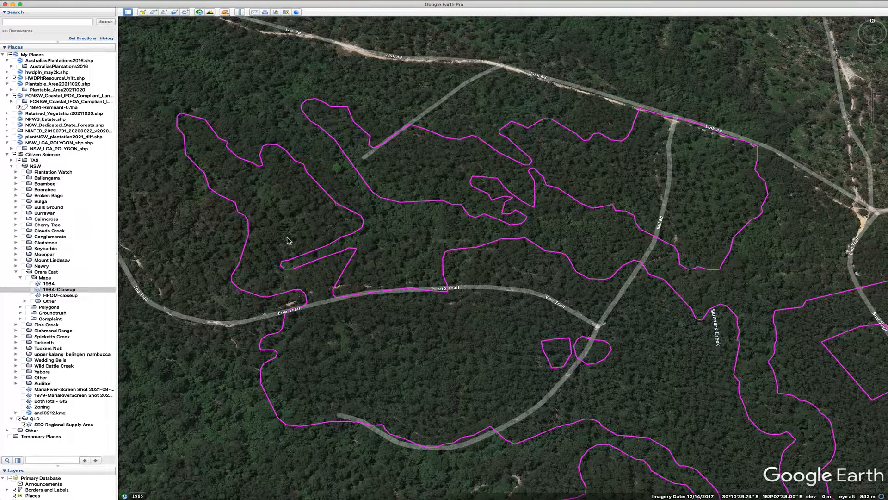
scroll(273, 218, up, 5)
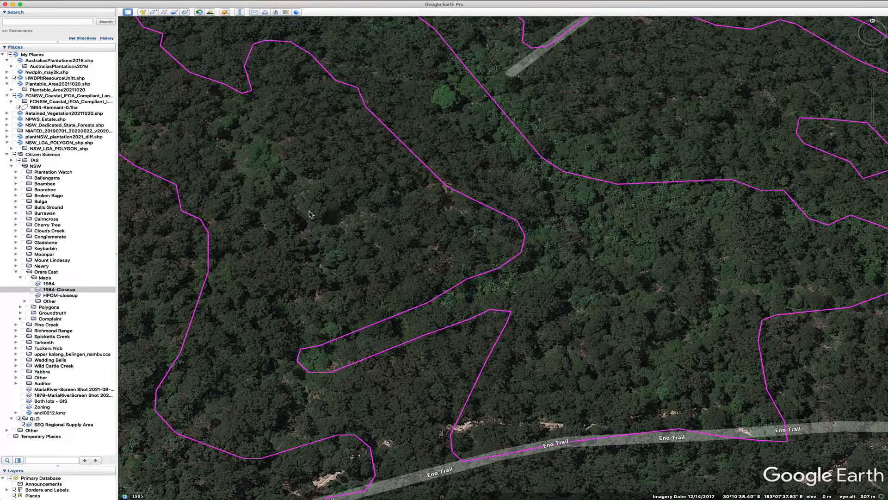
scroll(352, 228, down, 5)
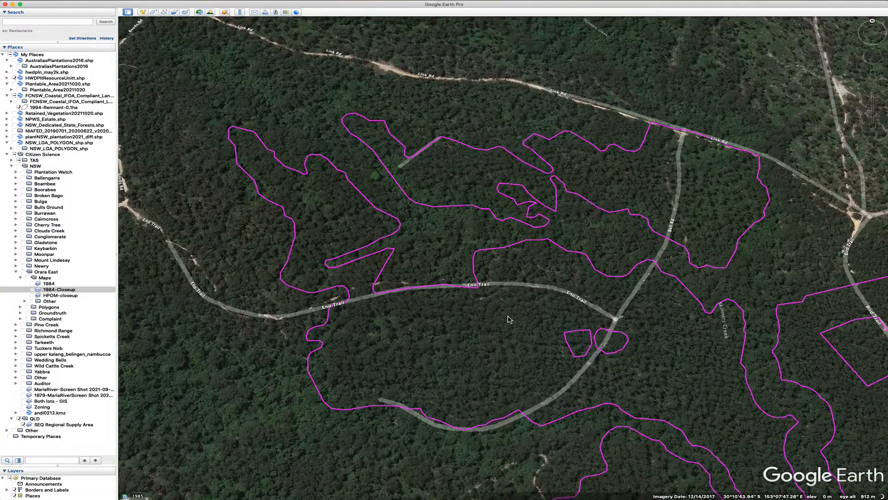
scroll(507, 313, up, 5)
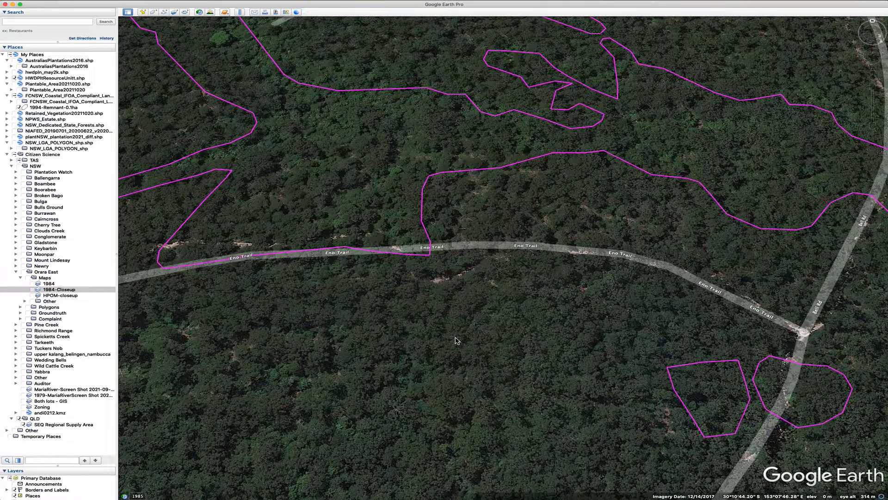
scroll(457, 341, down, 5)
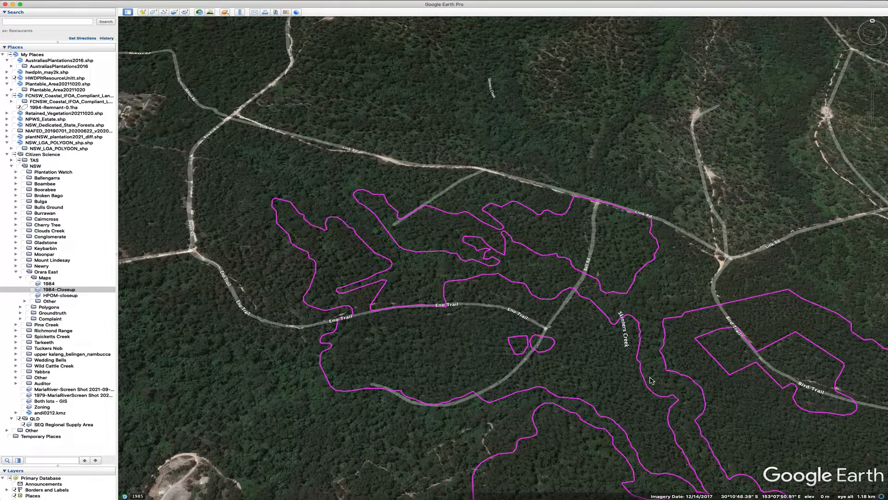
drag(768, 413, 432, 231)
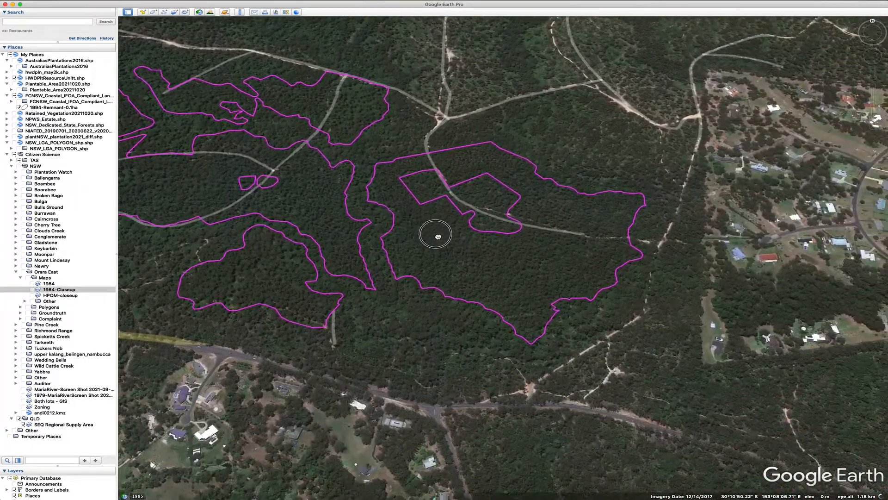
scroll(542, 319, up, 5)
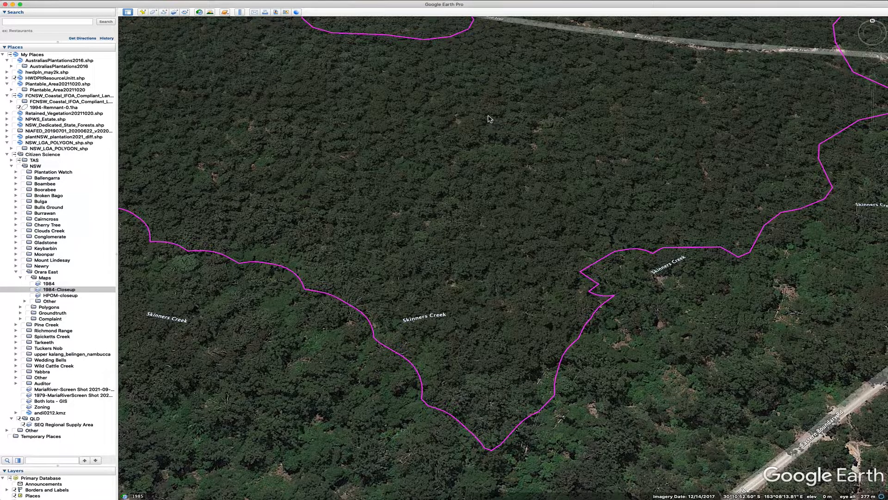
scroll(491, 117, down, 5)
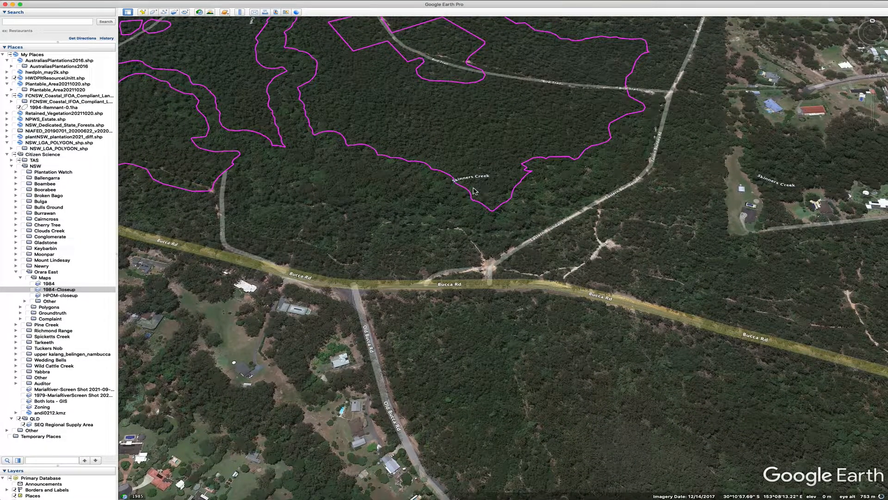
Reset the view's tilt and compass and reframe the view over all the outlined resource units
click(87, 2)
mouse_move(127, 125)
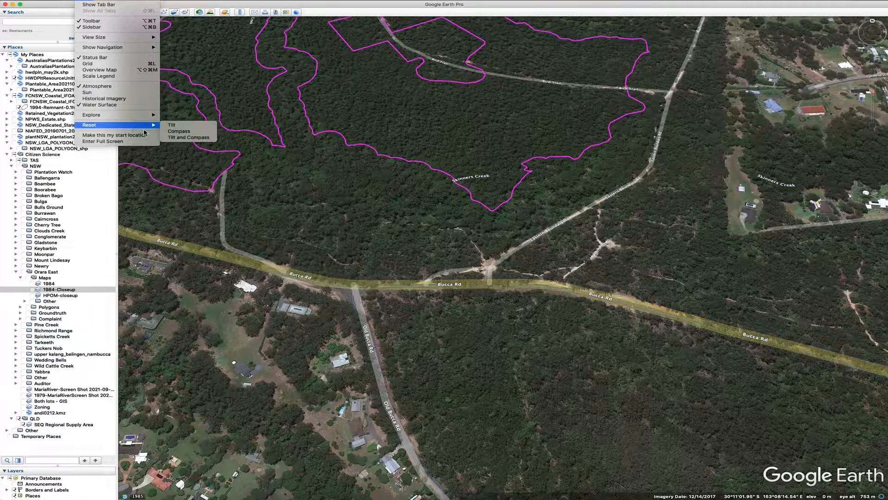
click(177, 138)
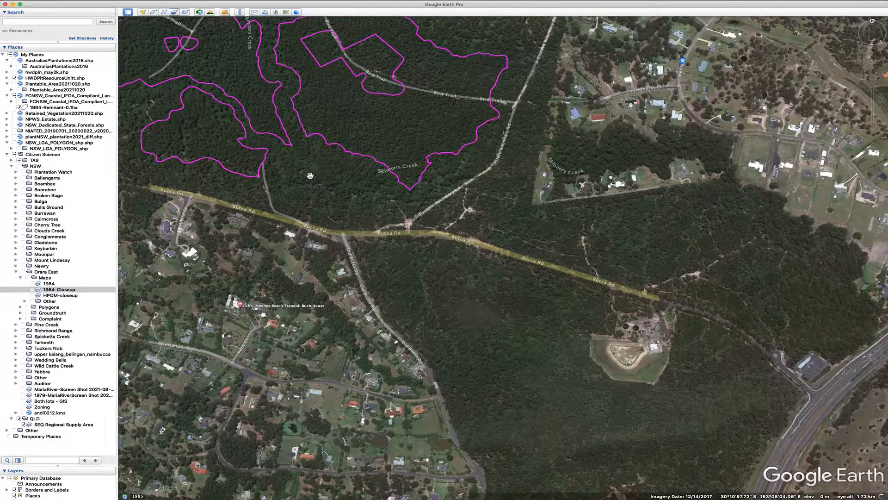
drag(328, 179, 522, 347)
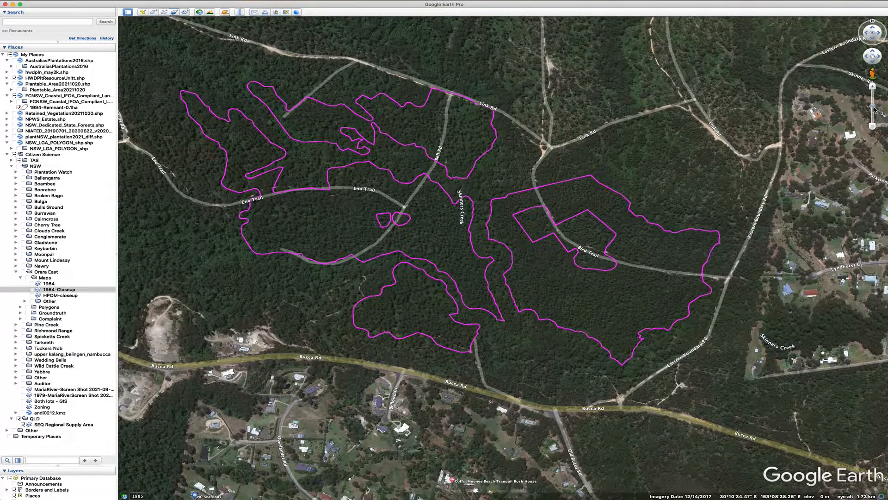
drag(875, 110, 874, 106)
drag(649, 144, 650, 145)
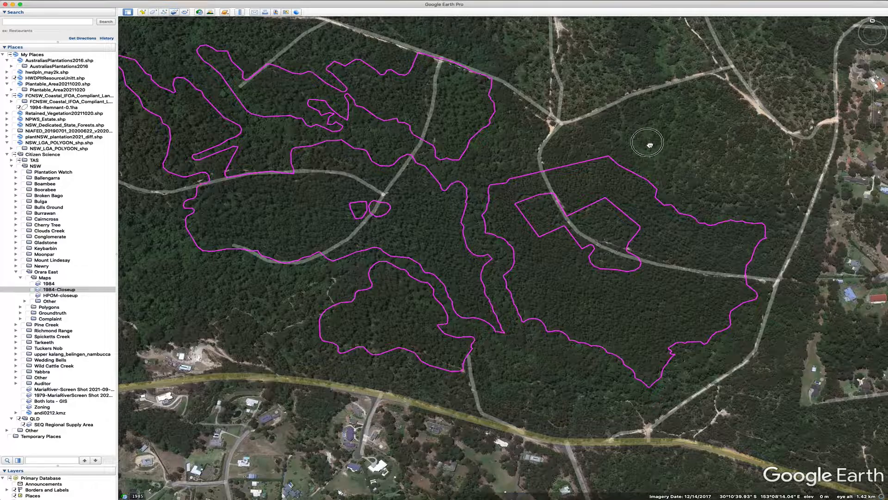
double_click(650, 145)
click(685, 154)
drag(651, 185, 727, 184)
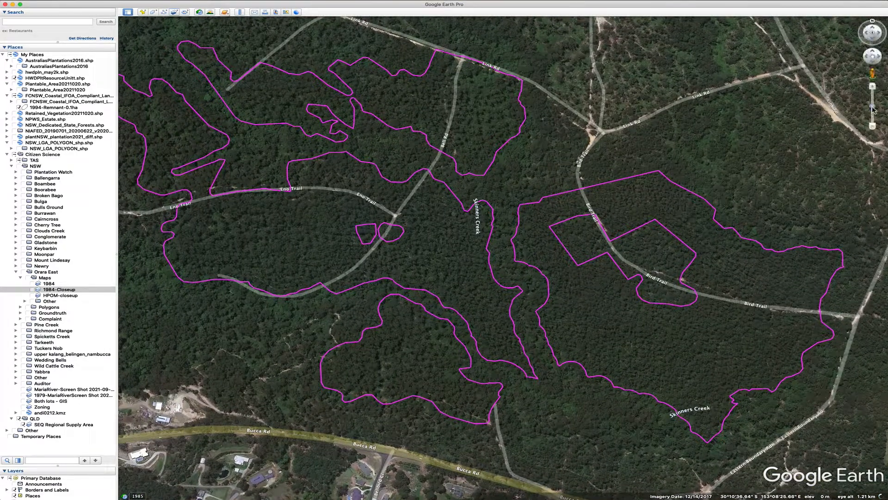
drag(873, 108, 875, 111)
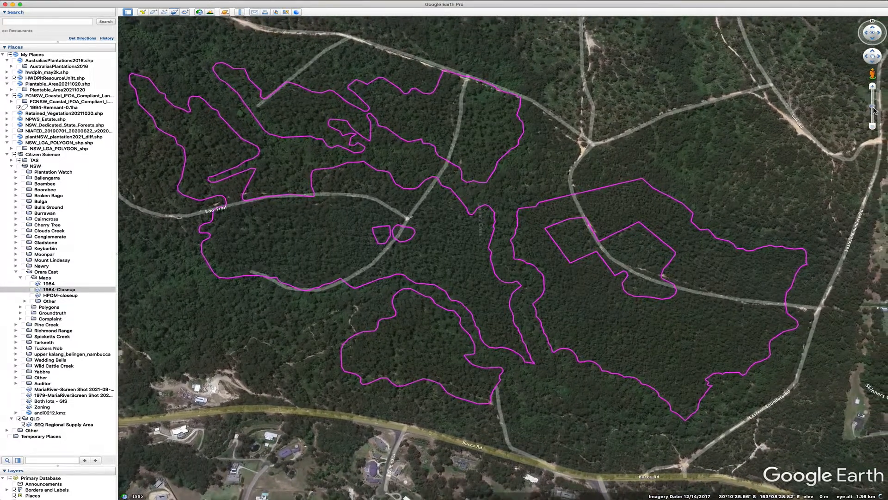
Turn on the HPOM-closeup map overlay and zoom into the Skinners Creek area below Bird Trail
click(33, 296)
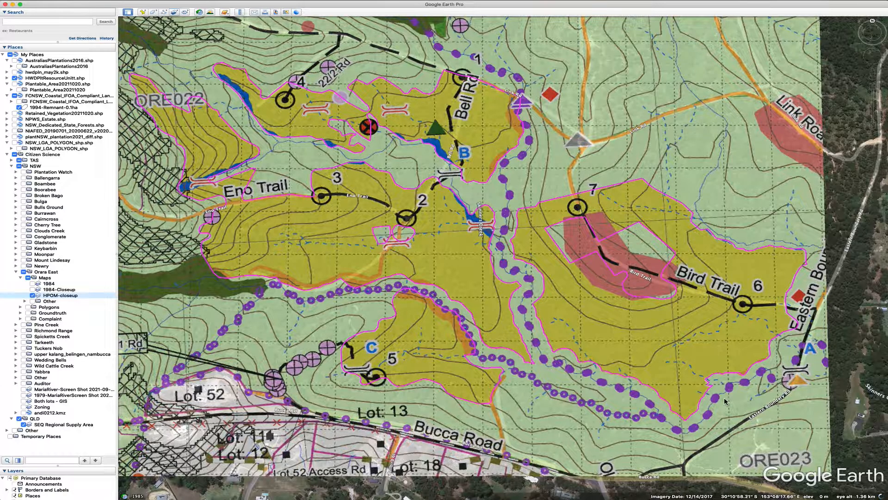
scroll(694, 396, up, 5)
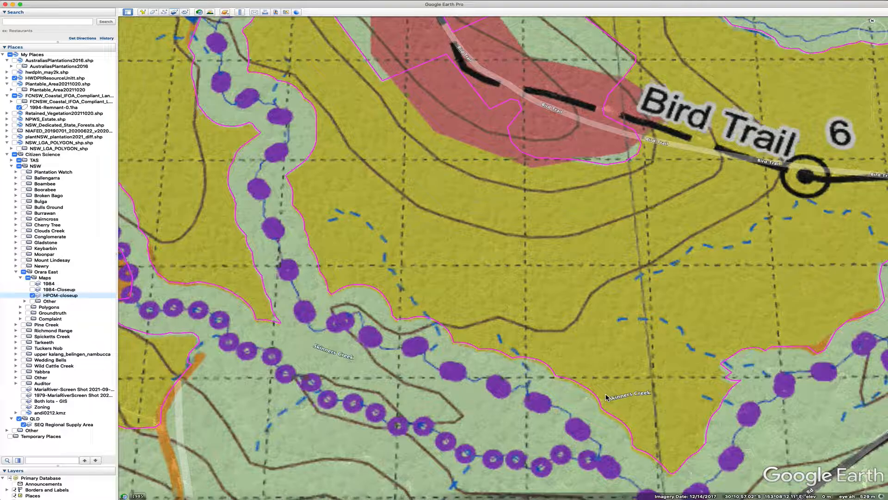
Zoom out over the whole HPOM-closeup harvest map and reset its tilt and compass to view it straight down
scroll(606, 397, down, 5)
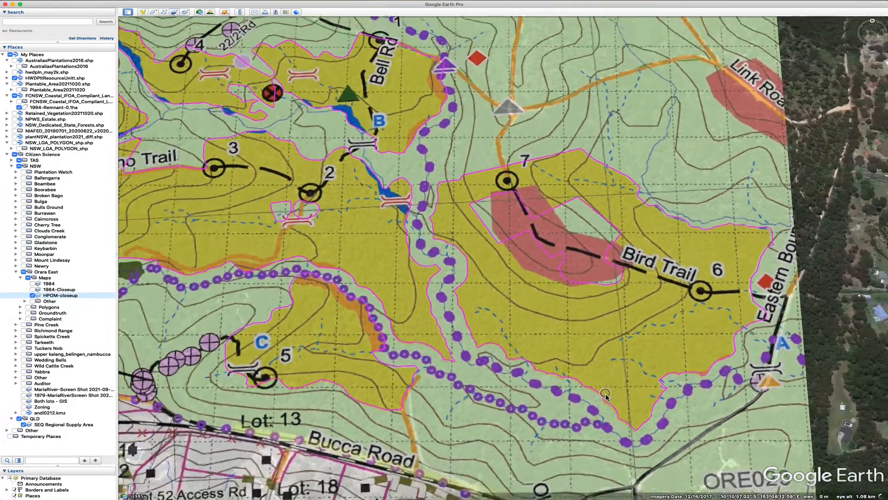
scroll(607, 396, down, 1)
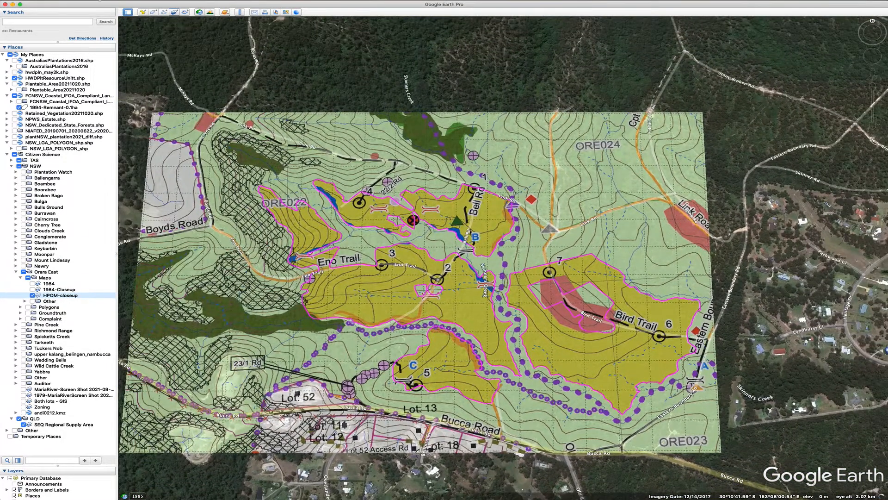
click(92, 2)
mouse_move(120, 125)
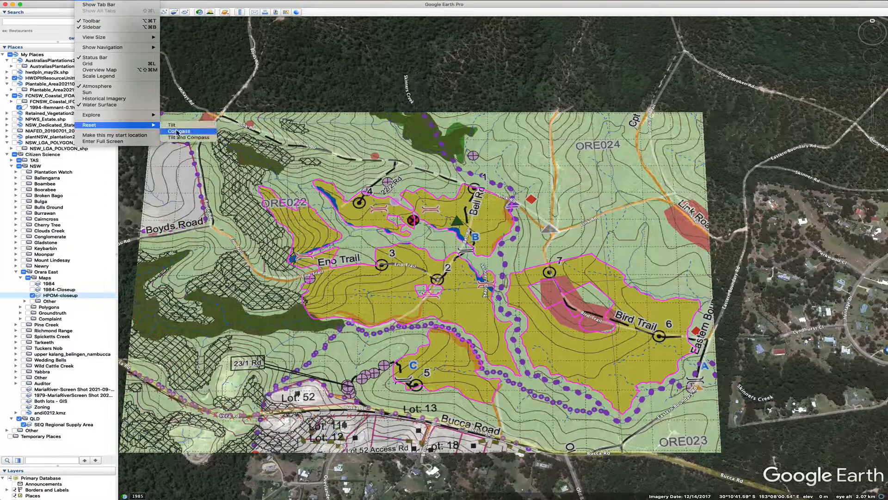
click(188, 137)
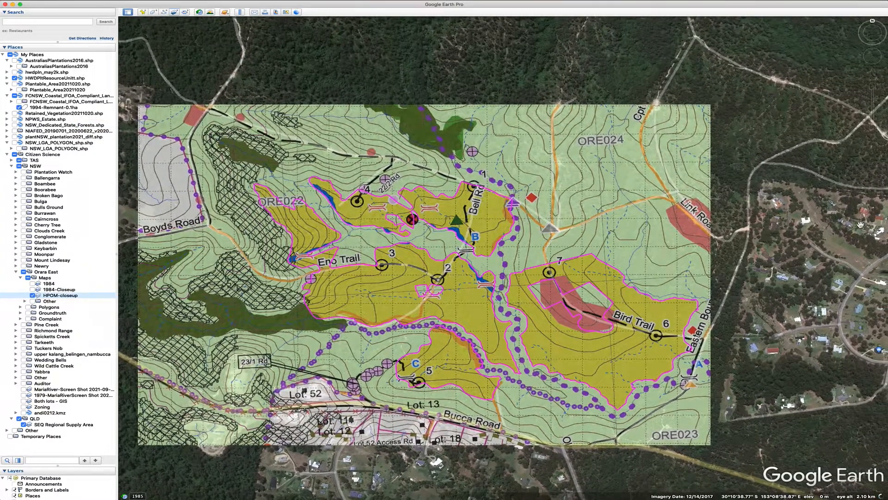
drag(873, 106, 873, 104)
drag(561, 161, 614, 161)
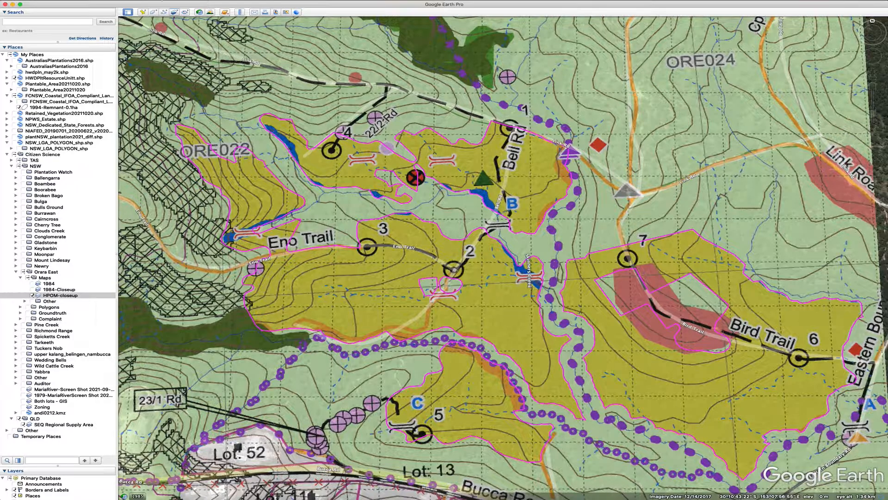
click(82, 1)
mouse_move(116, 125)
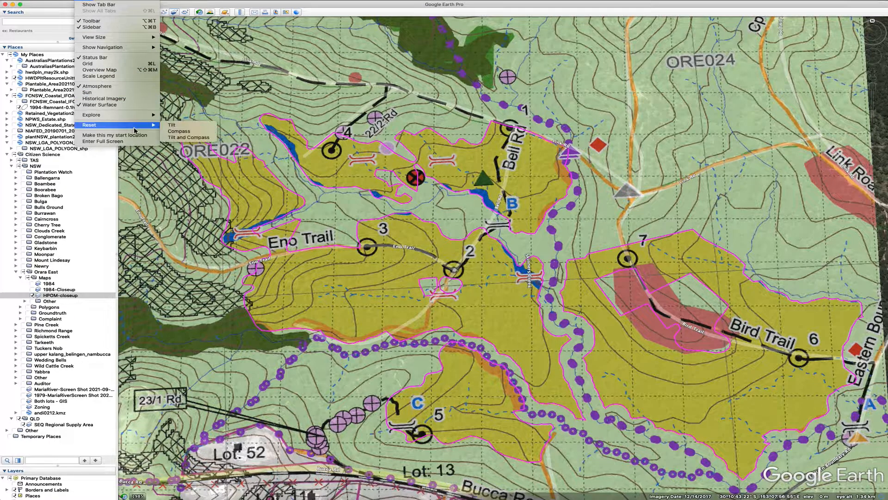
click(179, 137)
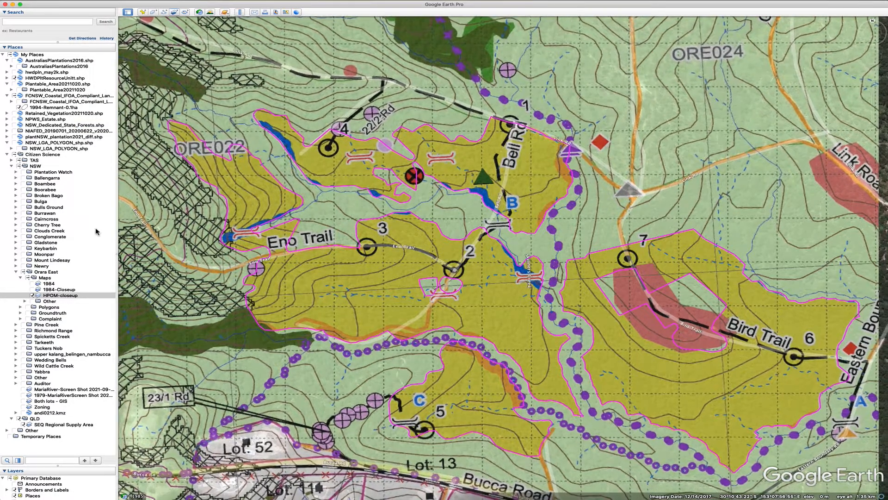
Hide the HPOM-closeup map overlay and show the 1984-Closeup historical image overlay instead
click(32, 296)
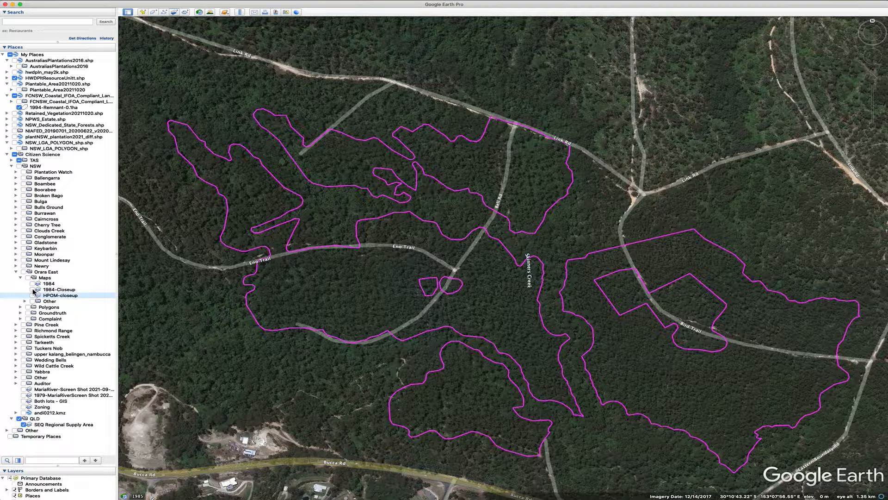
click(32, 290)
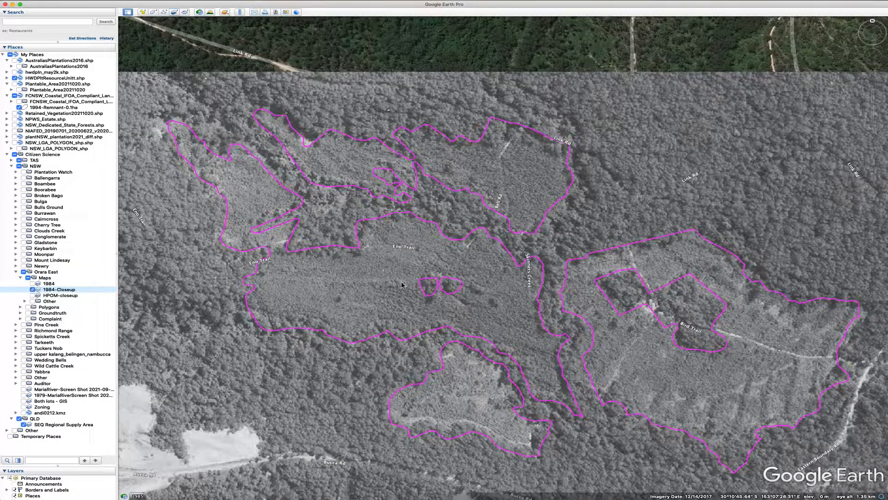
Zoom and pan across the 1984-Closeup imagery to inspect the northern and eastern resource units near Skinners Creek
mouse_move(876, 109)
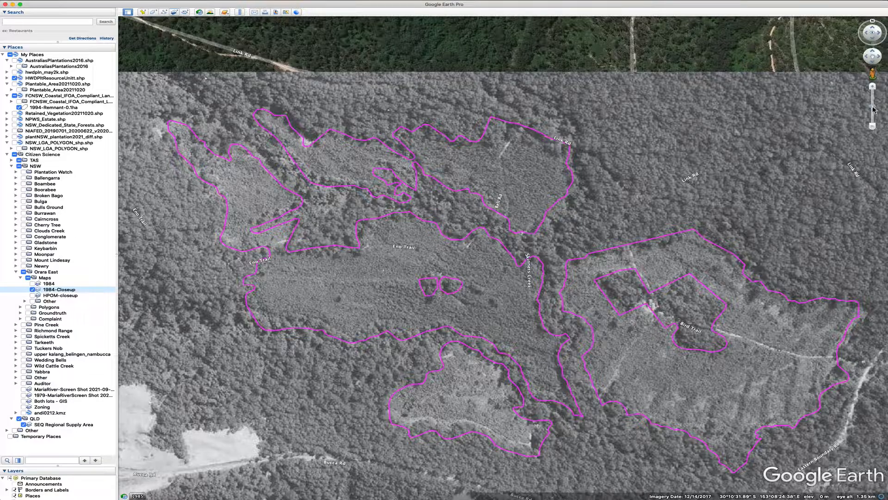
drag(873, 107, 873, 107)
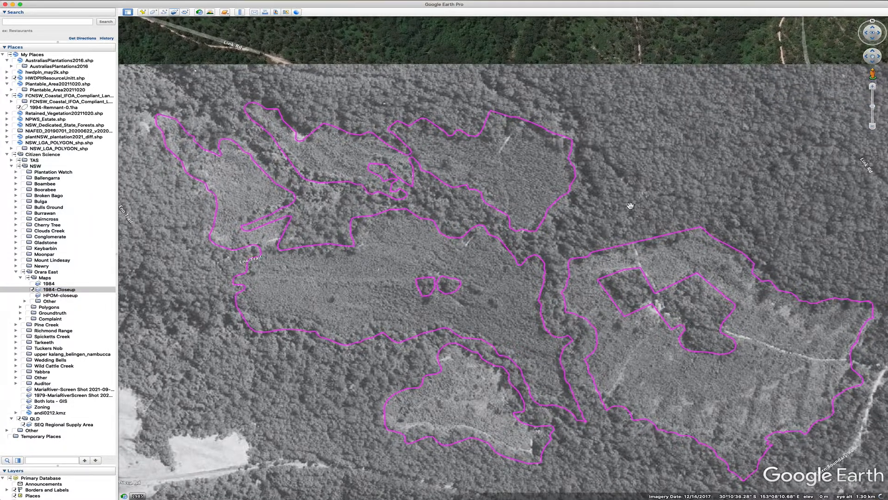
drag(613, 206, 602, 159)
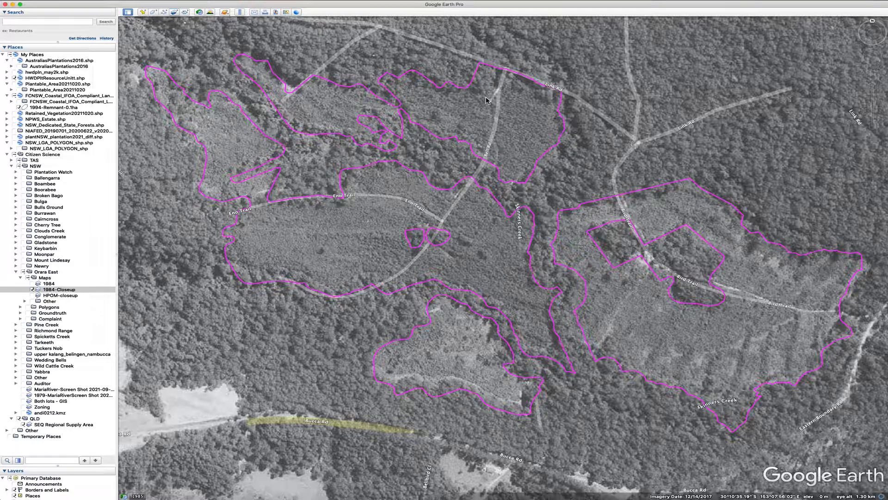
drag(486, 100, 499, 142)
scroll(501, 161, up, 5)
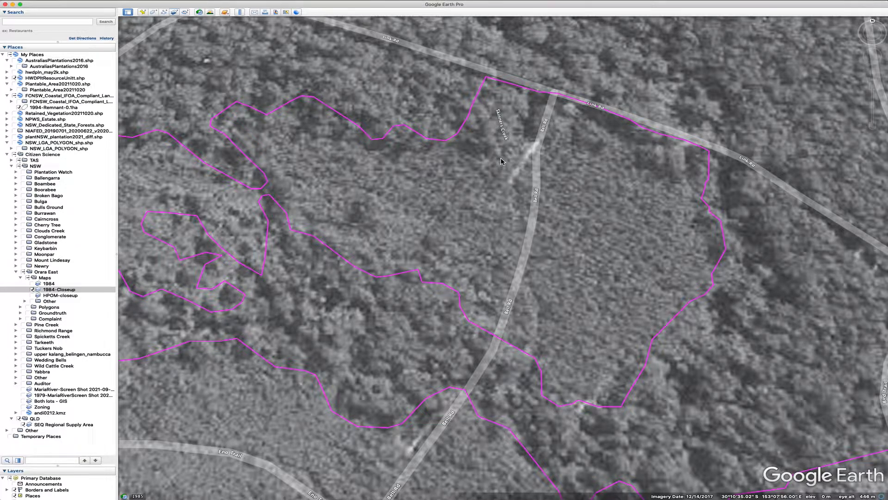
scroll(647, 330, down, 4)
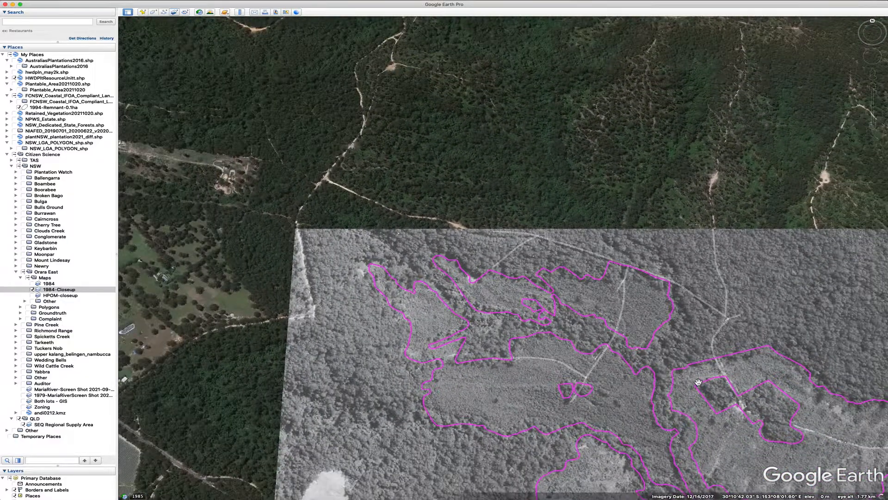
drag(650, 333, 426, 178)
scroll(462, 258, up, 4)
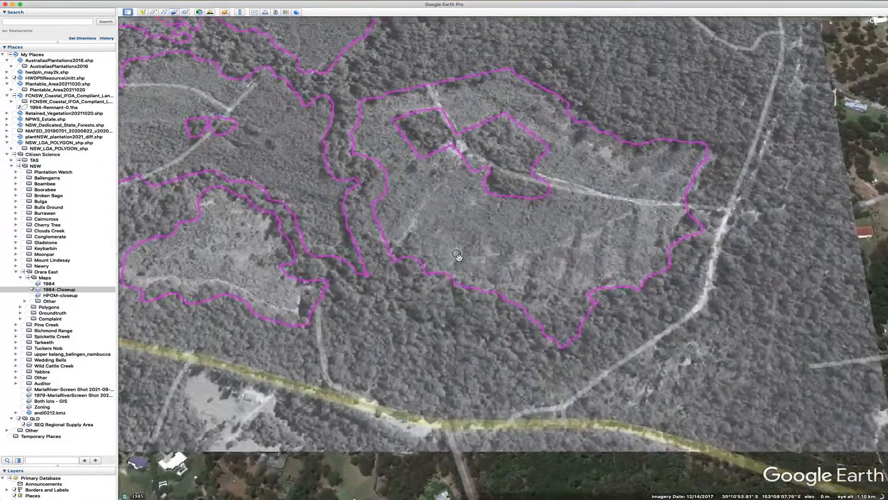
drag(643, 451, 568, 392)
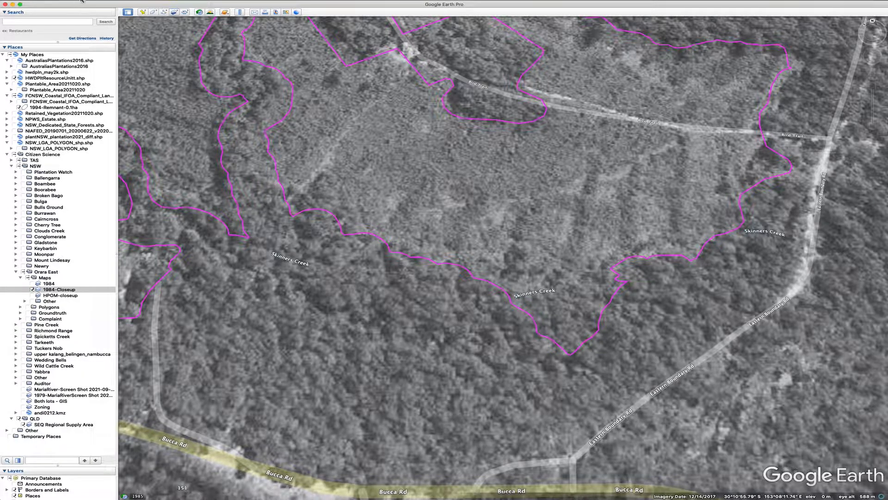
Zoom out, reset tilt and compass, and reframe the view over the whole 1984-Closeup overlay
scroll(474, 235, down, 6)
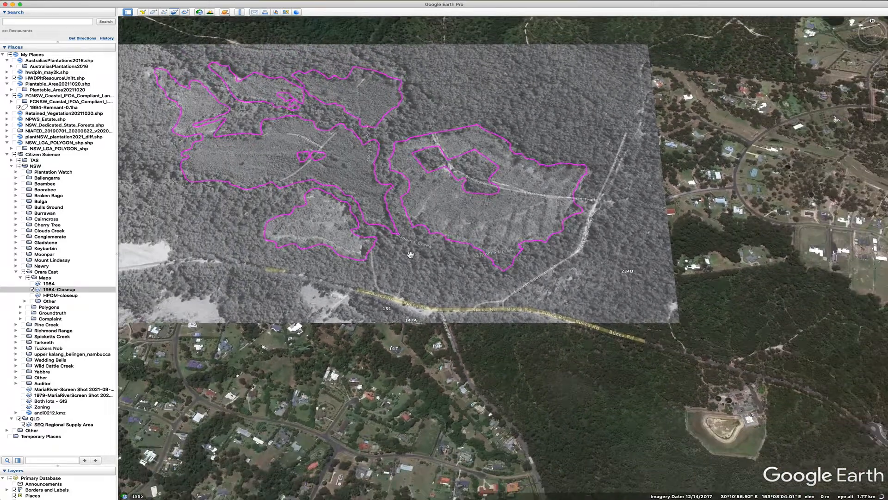
drag(410, 255, 535, 324)
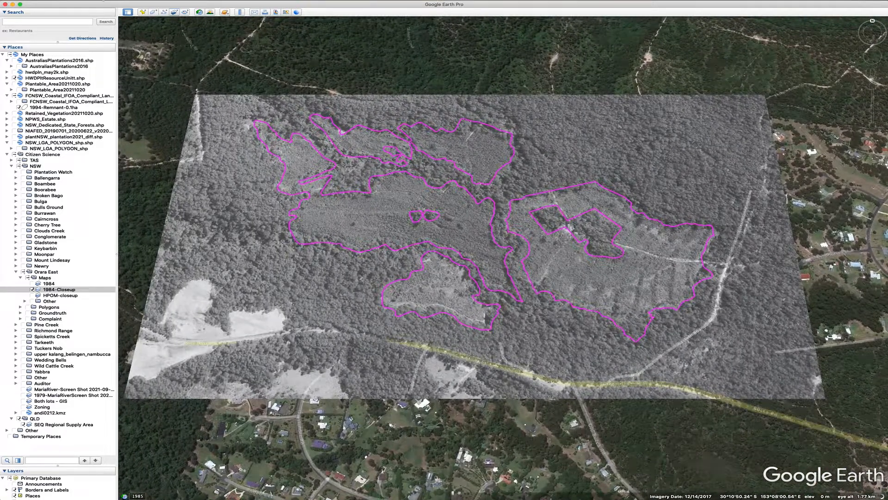
click(88, 1)
mouse_move(139, 125)
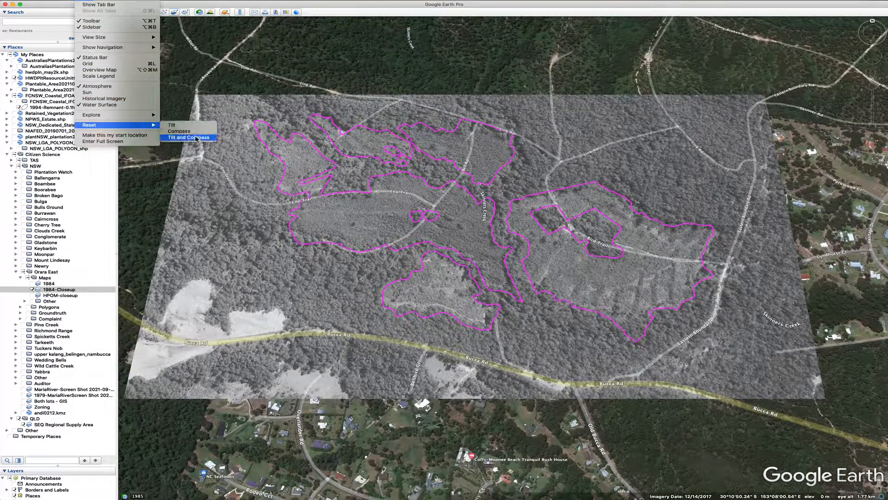
click(196, 137)
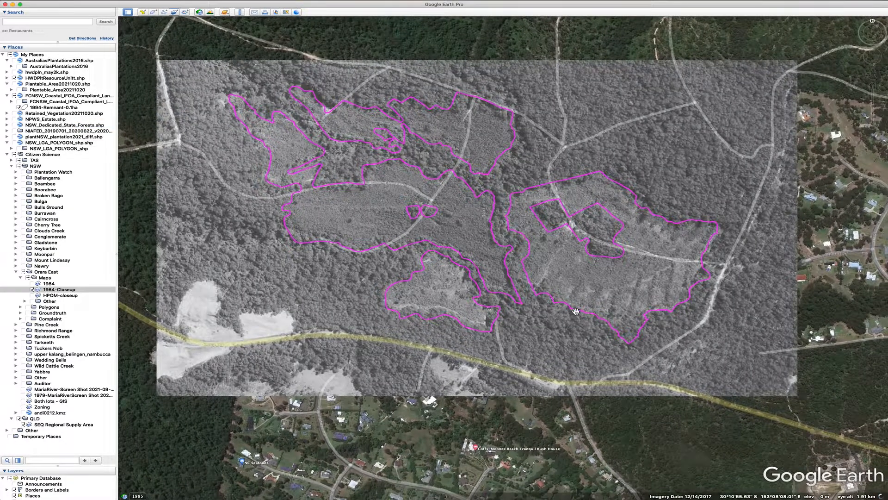
mouse_move(875, 109)
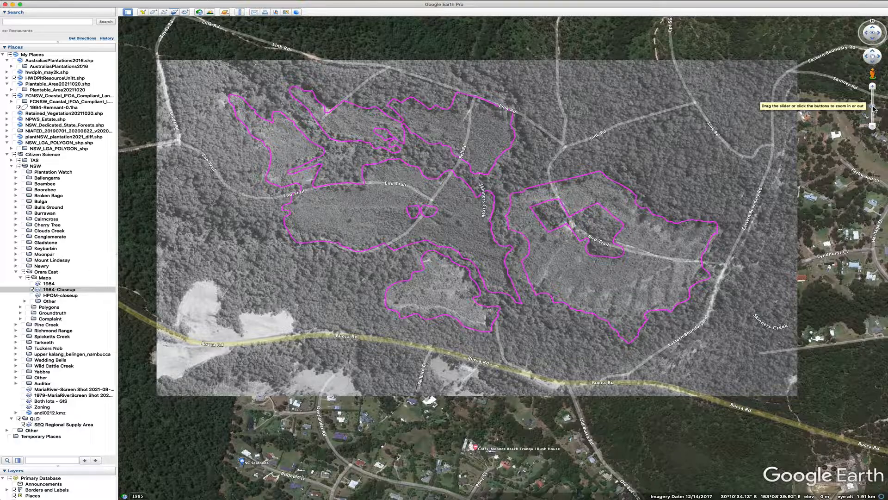
drag(874, 107, 873, 103)
drag(652, 132, 676, 170)
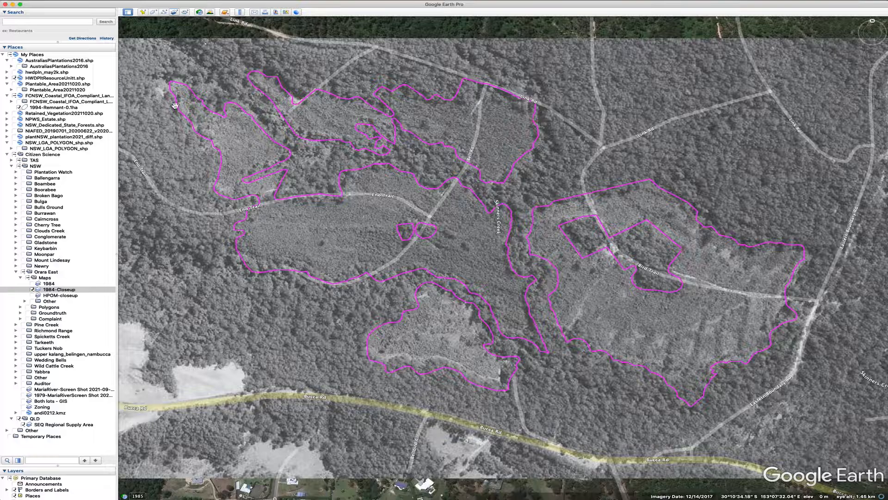
Hide the 1984-Closeup overlay and browse historical satellite imagery from 2004 and 2010 over the outlines
click(32, 289)
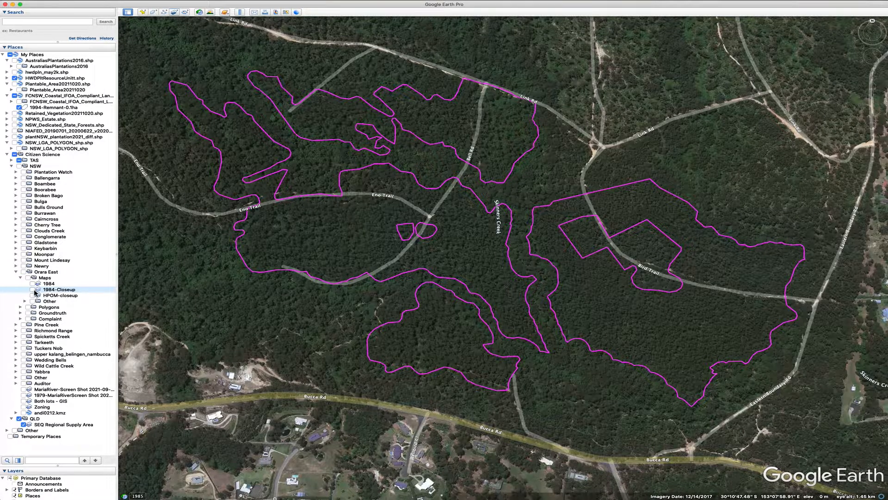
click(201, 13)
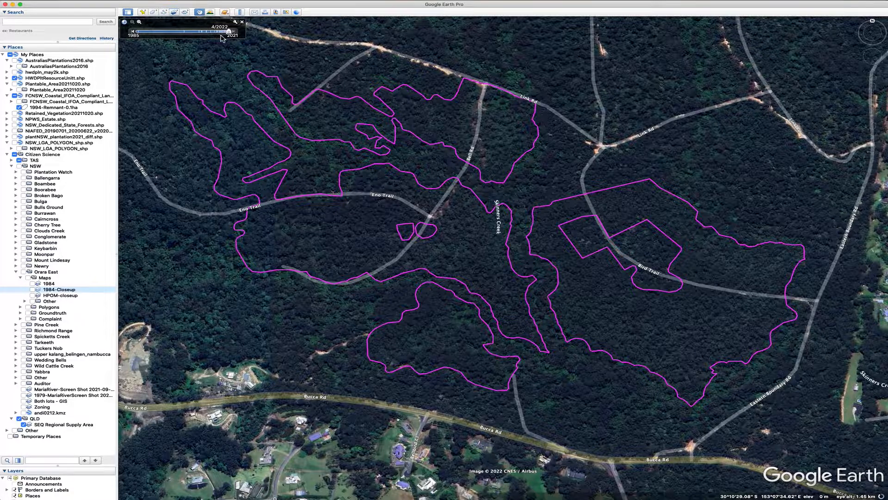
drag(229, 32, 189, 36)
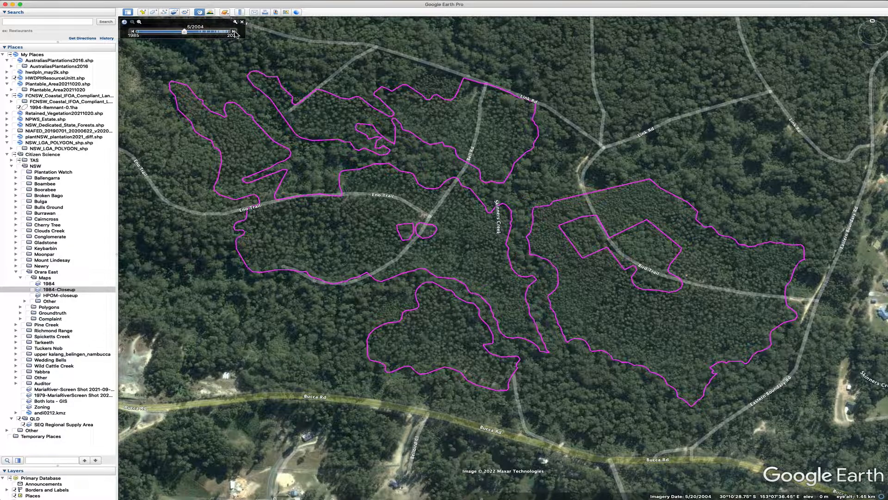
click(234, 31)
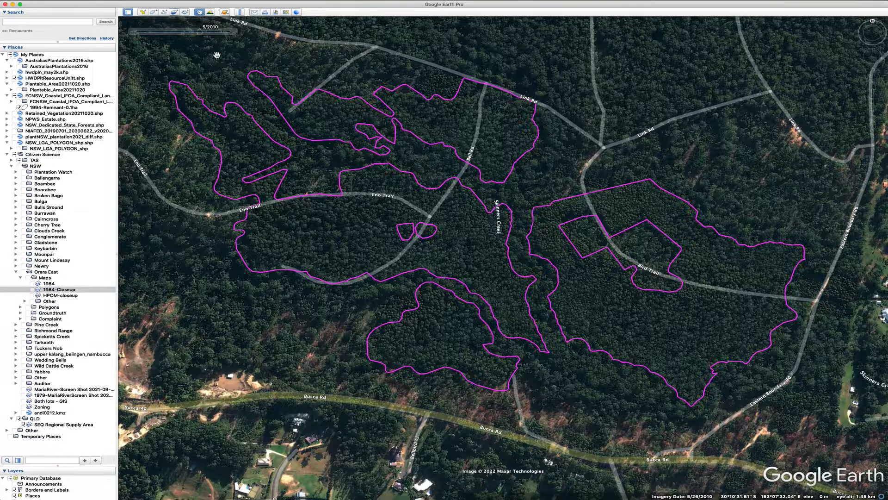
click(200, 13)
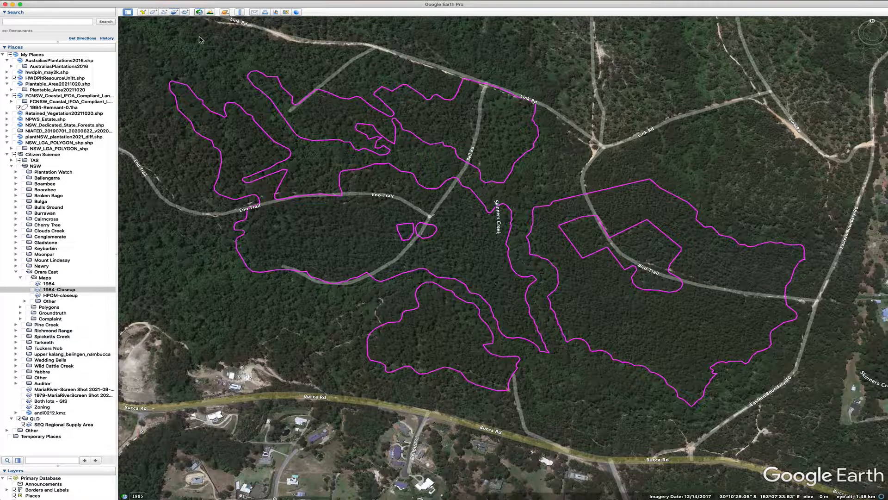
Show the 1984 and 1984-Closeup overlays and zoom in on the resource unit along Bell Rd and Link Rd
click(33, 284)
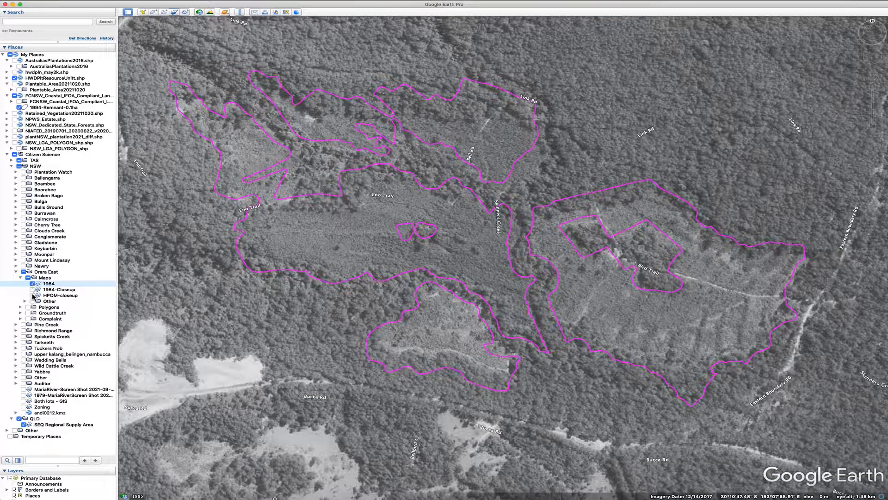
click(34, 290)
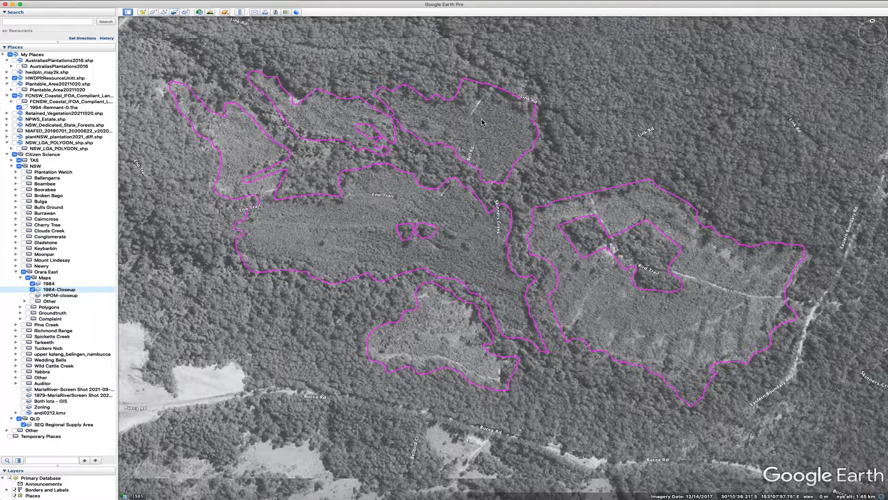
scroll(492, 107, up, 5)
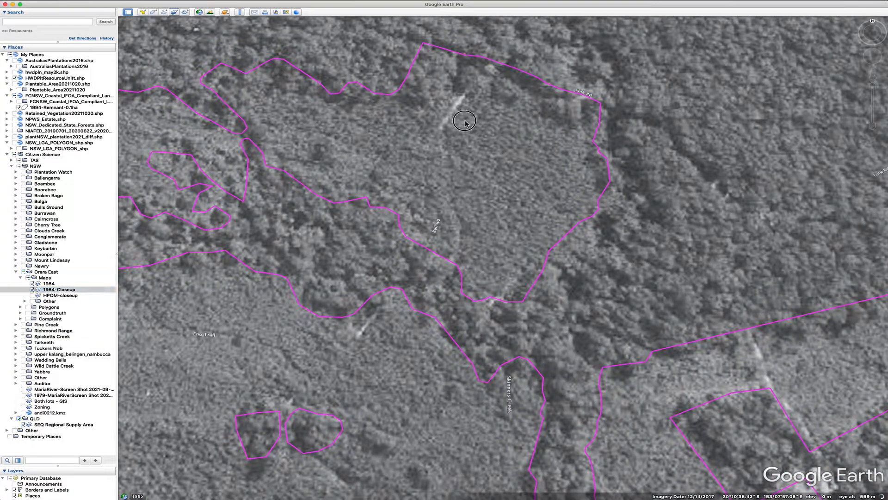
drag(465, 122, 471, 157)
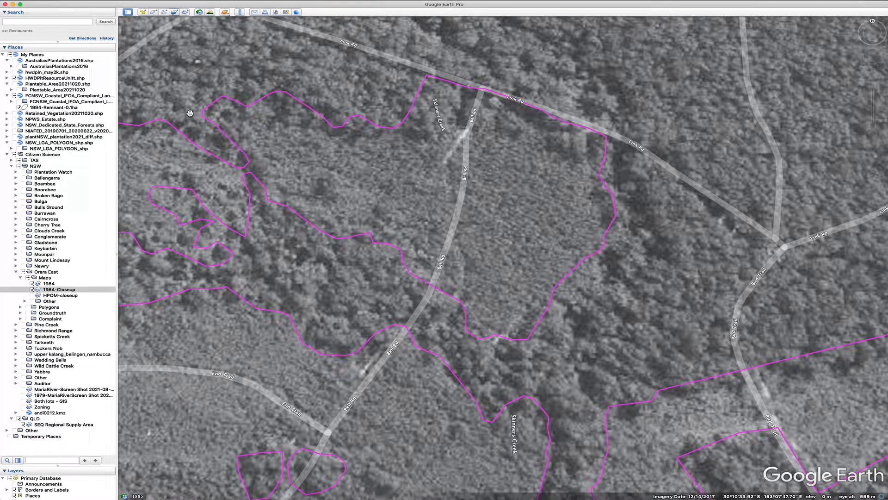
Add a new polygon and set its line colour to red
click(154, 13)
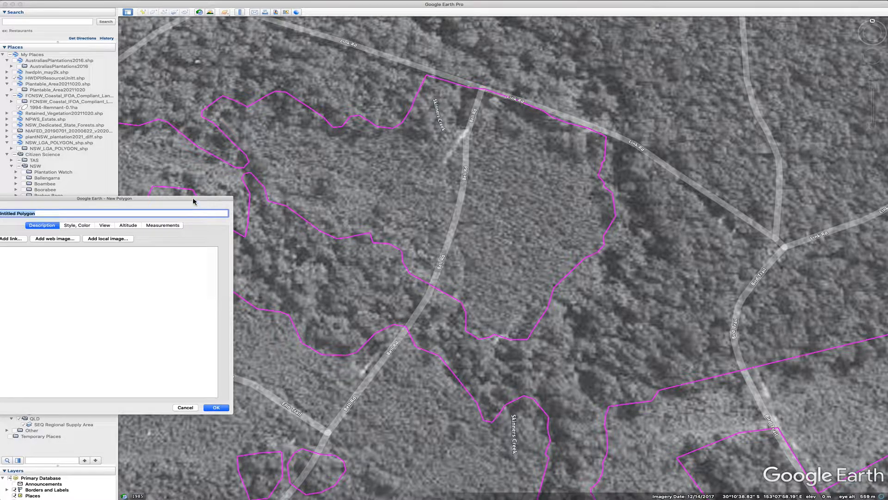
drag(191, 199, 277, 202)
click(165, 227)
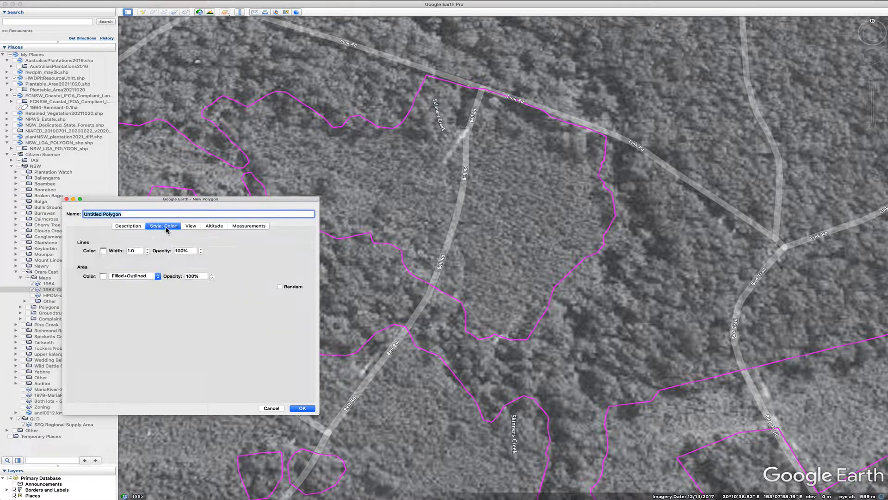
click(103, 251)
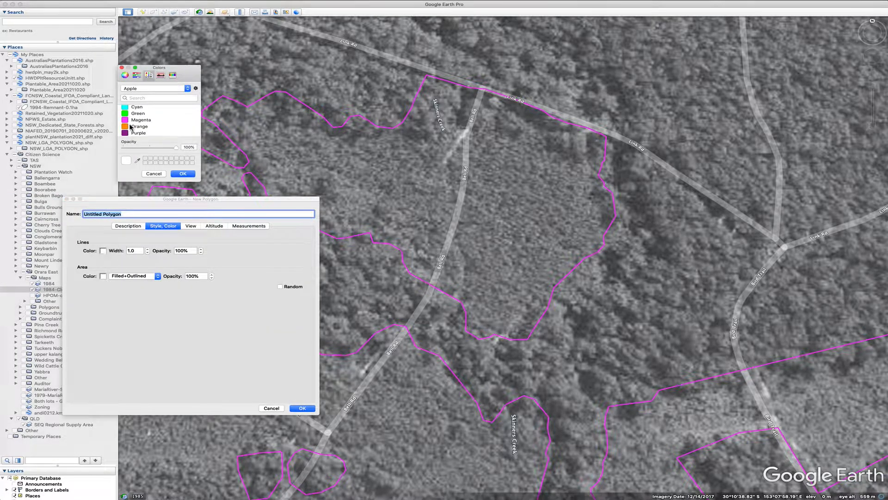
scroll(137, 124, down, 4)
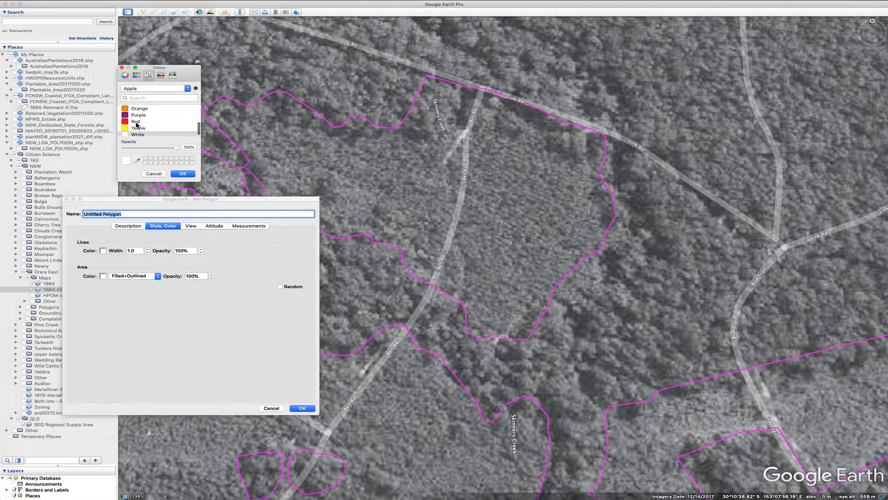
click(131, 121)
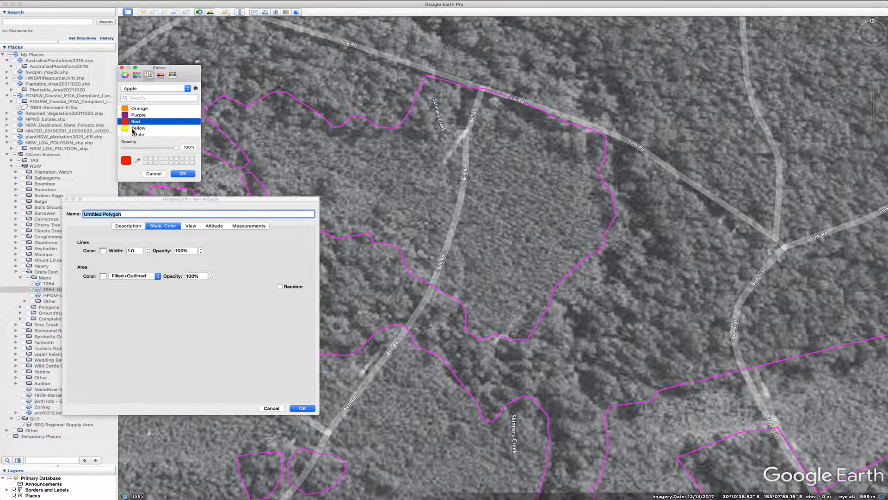
click(187, 174)
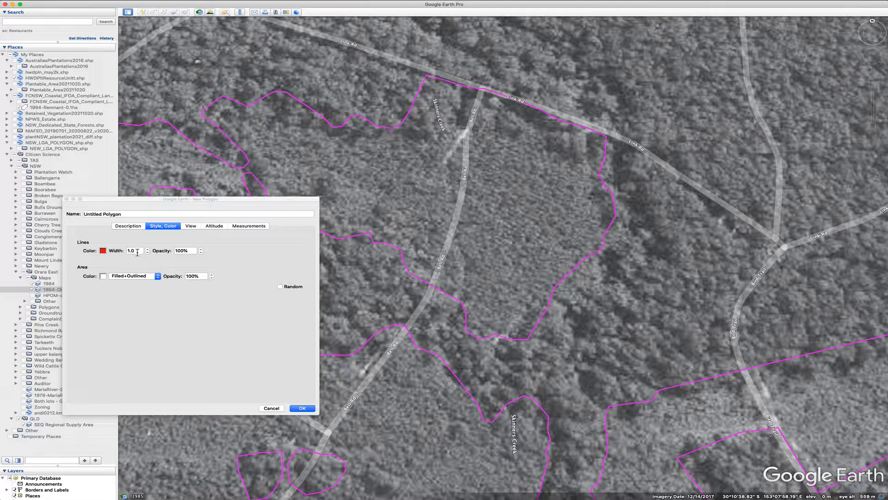
Set the polygon's line width to 3.0 and its area style to Outlined
click(123, 252)
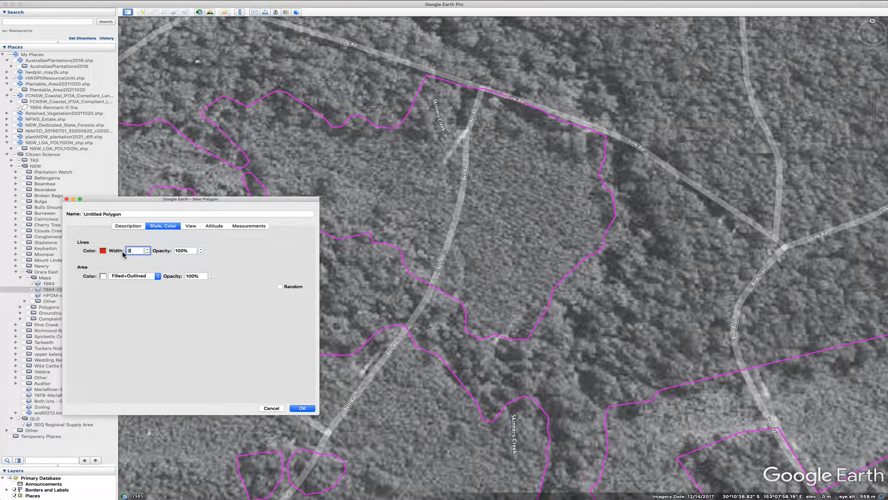
click(131, 276)
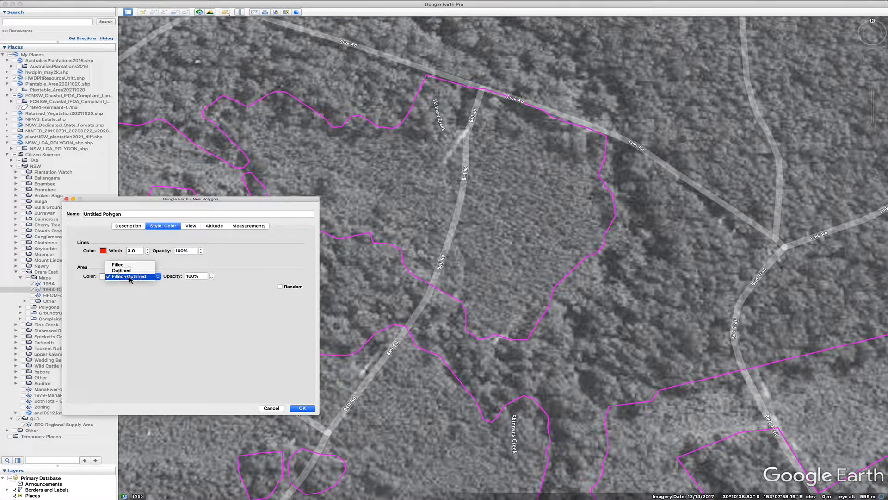
click(131, 272)
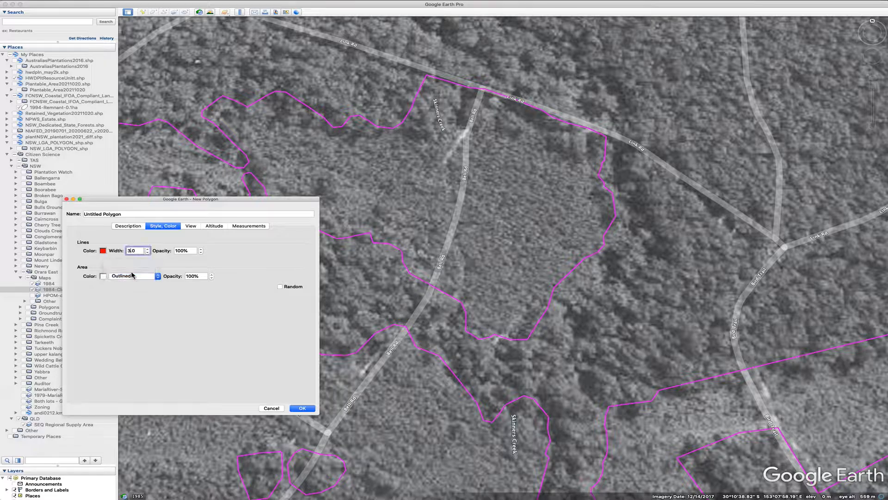
Trace the polygon around the remnant bounded by Skinners Creek, Bell Rd and Link Rd
drag(262, 203, 204, 274)
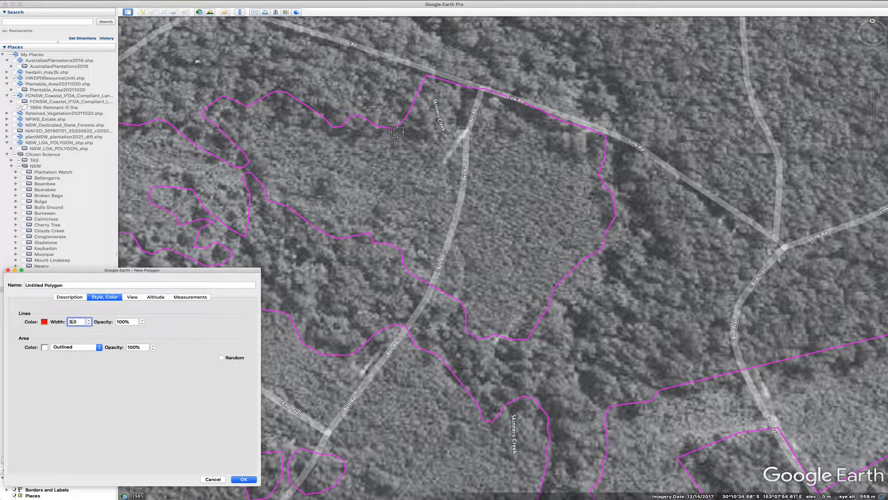
mouse_move(396, 131)
mouse_down()
mouse_move(418, 144)
mouse_move(451, 122)
mouse_move(468, 134)
mouse_move(488, 106)
mouse_move(505, 99)
mouse_up()
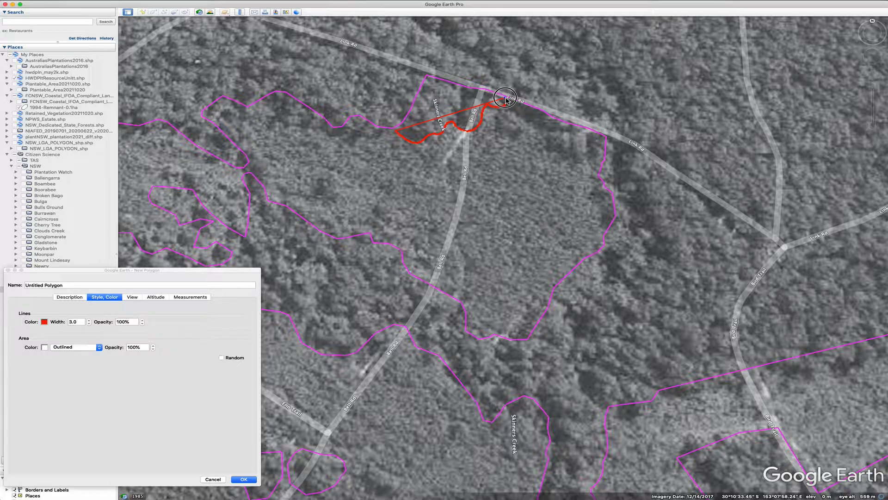
drag(505, 98, 486, 91)
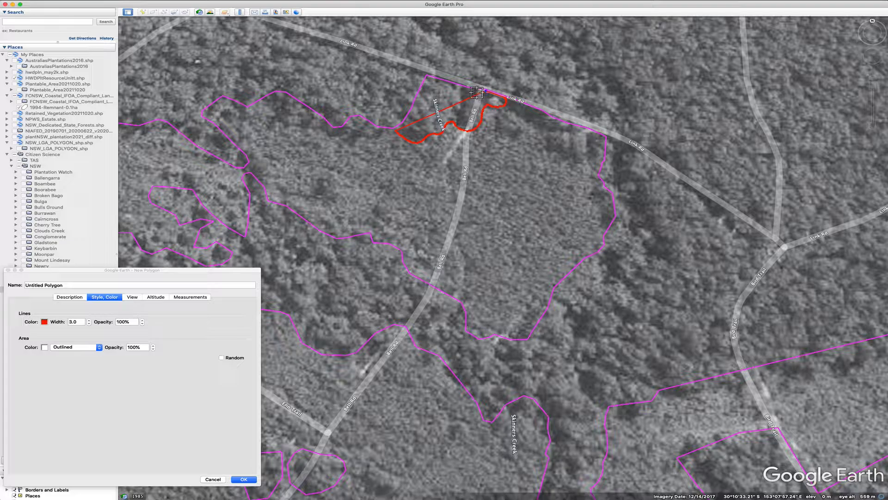
click(429, 79)
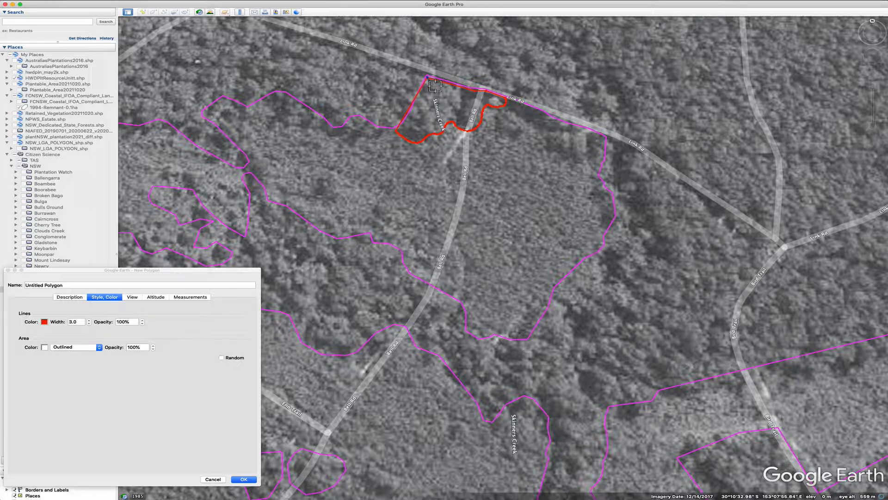
Adjust the polygon's vertices along Link Rd and its north-west corner to follow the resource unit boundary
scroll(430, 82, up, 5)
scroll(435, 86, up, 2)
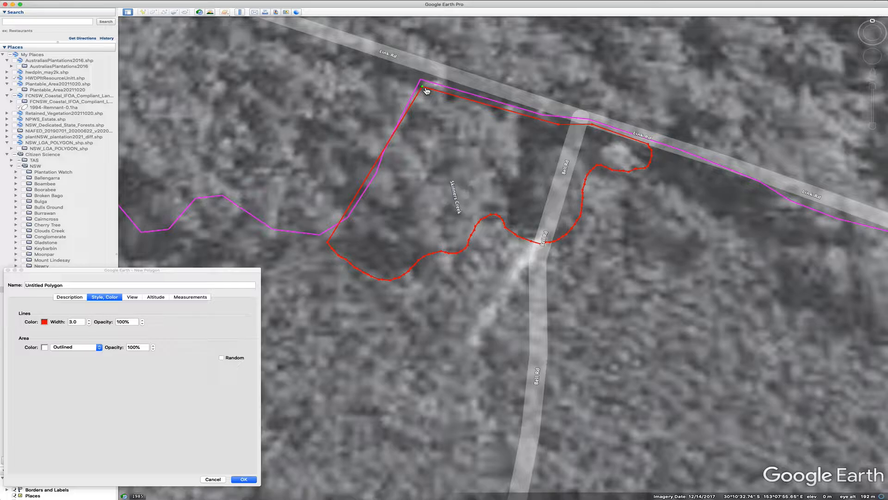
click(423, 83)
click(559, 124)
drag(559, 124, 545, 118)
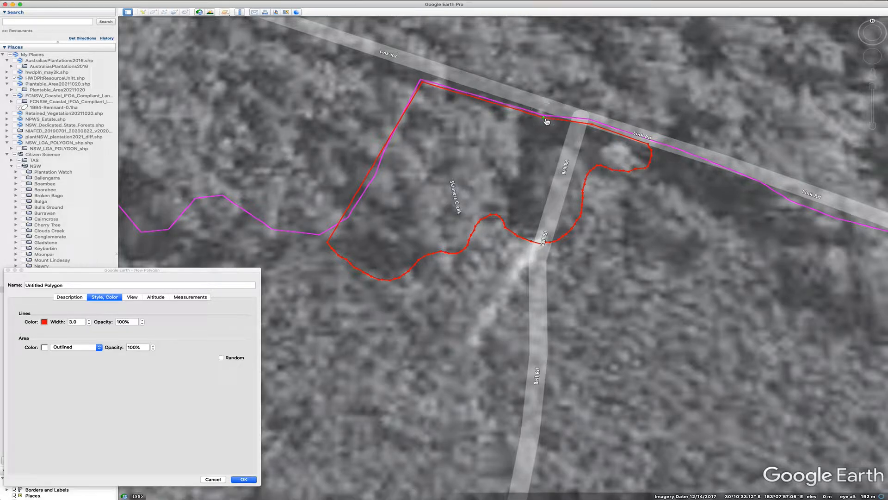
click(594, 126)
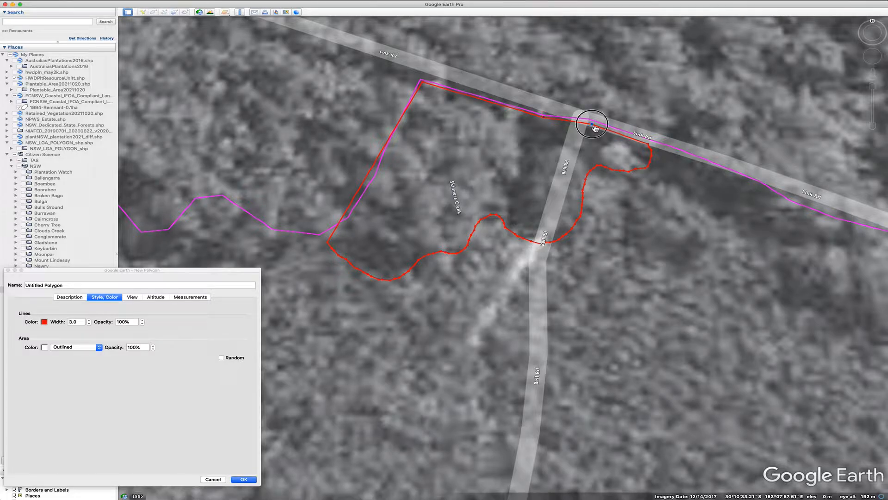
drag(595, 127, 590, 125)
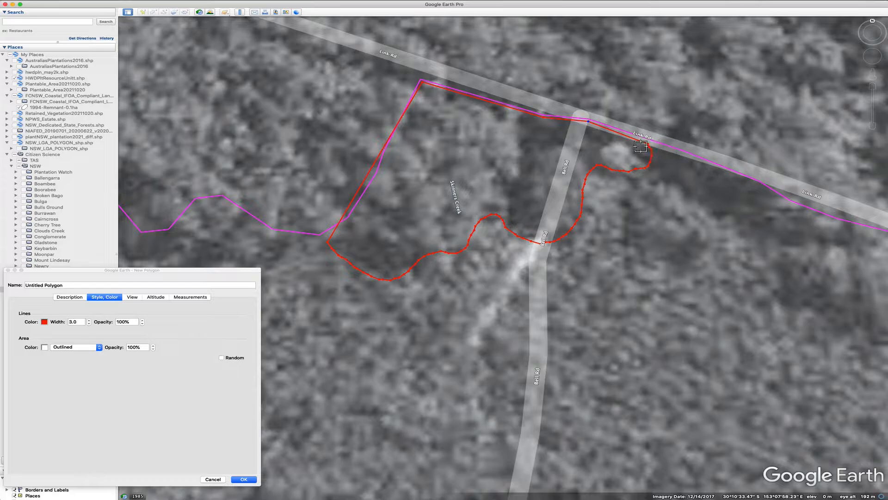
drag(652, 148, 651, 146)
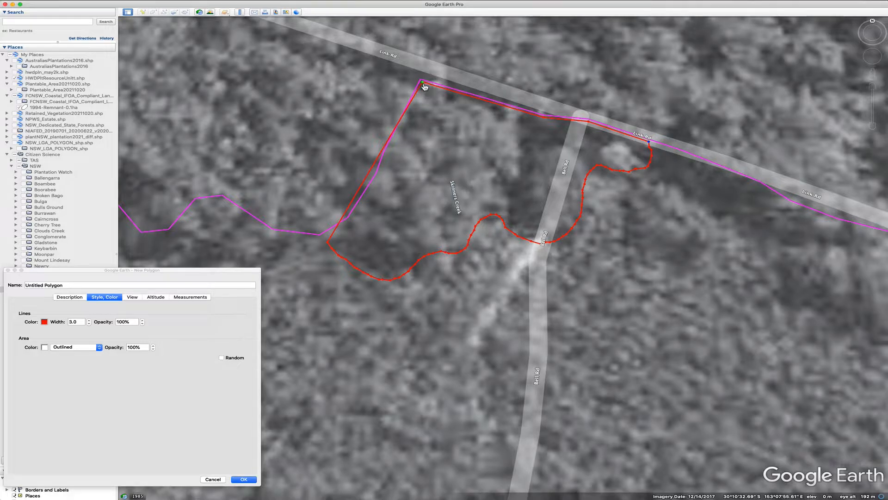
drag(425, 86, 427, 87)
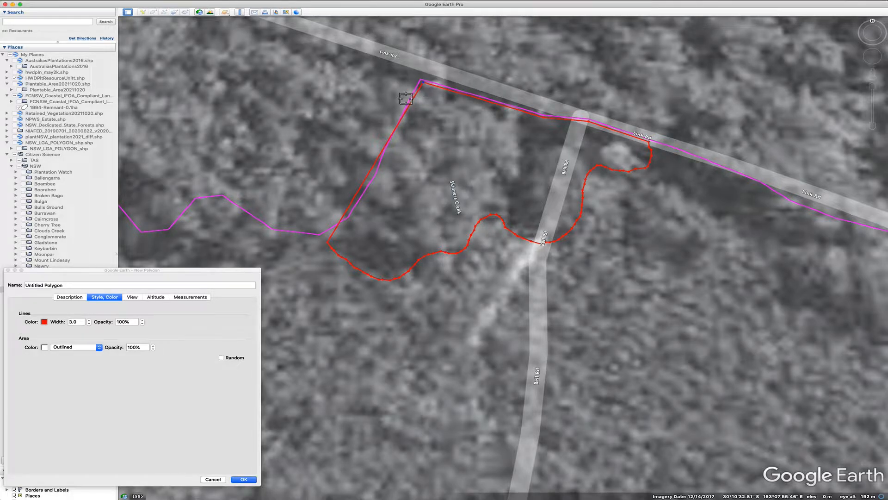
click(386, 152)
drag(385, 151, 389, 158)
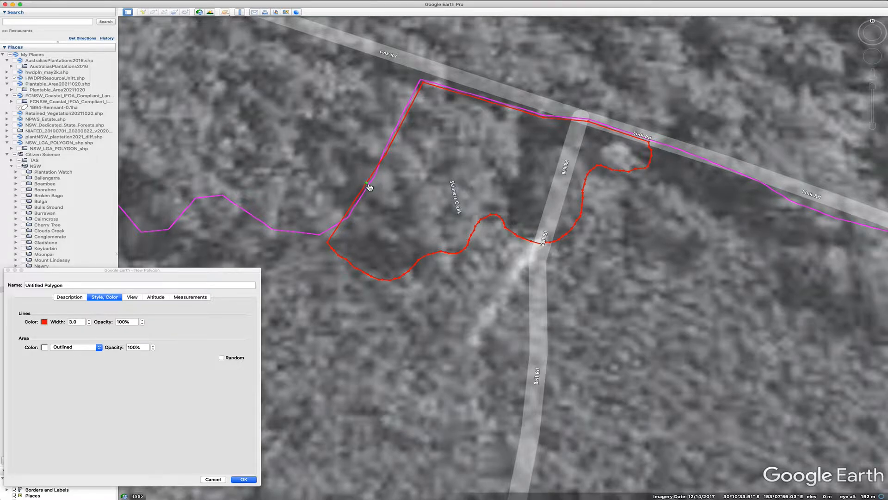
Refine the polygon's western edge vertices to match the magenta resource unit boundary
drag(368, 186, 353, 220)
drag(389, 159, 384, 175)
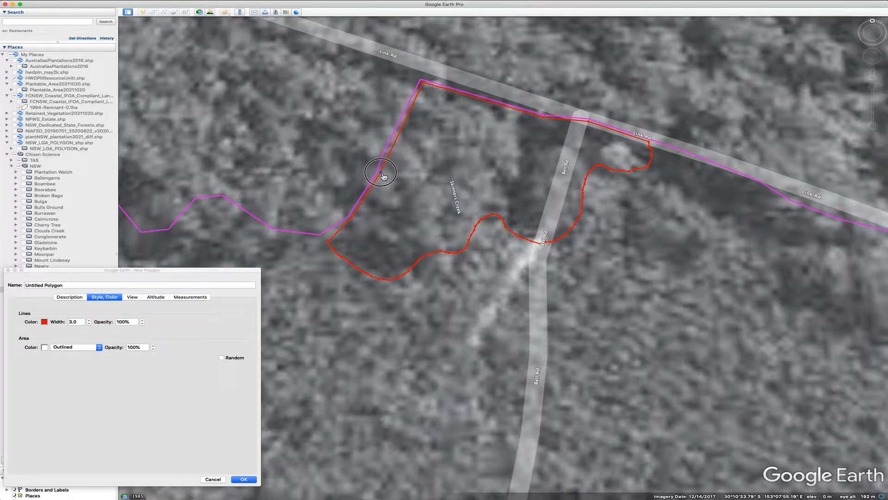
click(393, 151)
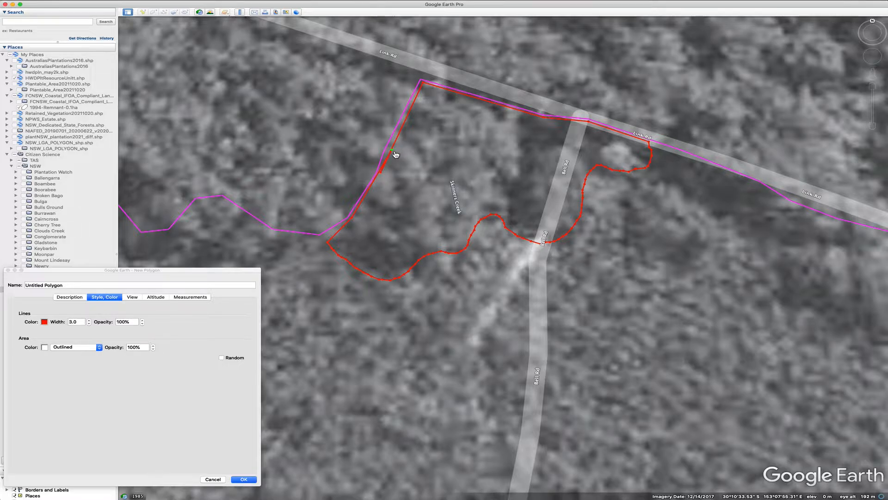
drag(392, 150, 355, 217)
mouse_move(353, 218)
mouse_down()
mouse_move(325, 240)
mouse_move(351, 219)
mouse_up()
click(382, 172)
click(382, 173)
drag(383, 174, 388, 153)
Adjust the vertices along the polygon's southern edge near Skinners Creek
click(395, 278)
drag(395, 278, 397, 281)
drag(404, 276, 410, 273)
scroll(411, 284, down, 2)
scroll(440, 294, down, 2)
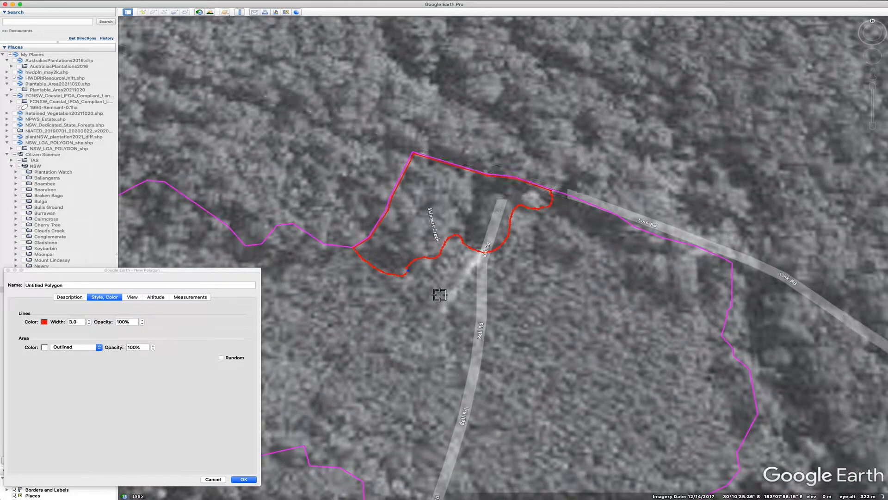
scroll(440, 295, up, 2)
scroll(439, 293, up, 2)
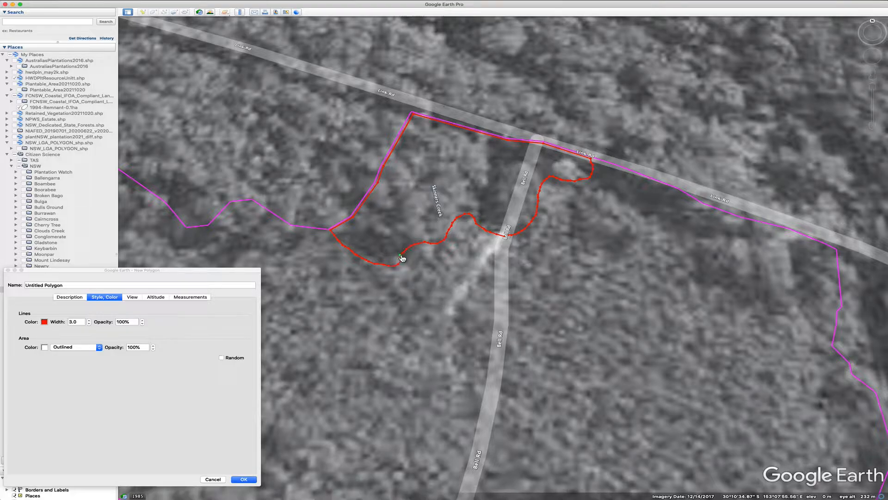
drag(401, 257, 406, 260)
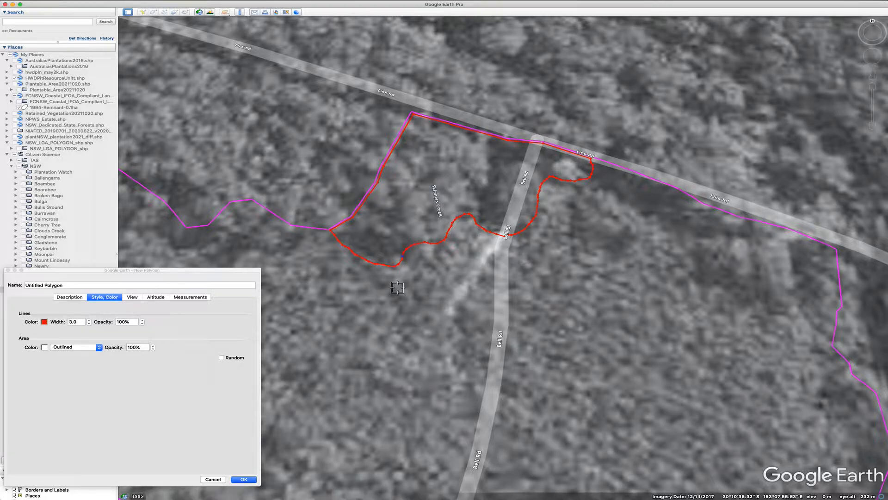
Set the polygon's measurement units to Kilometers for perimeter and Hectares for area
click(196, 297)
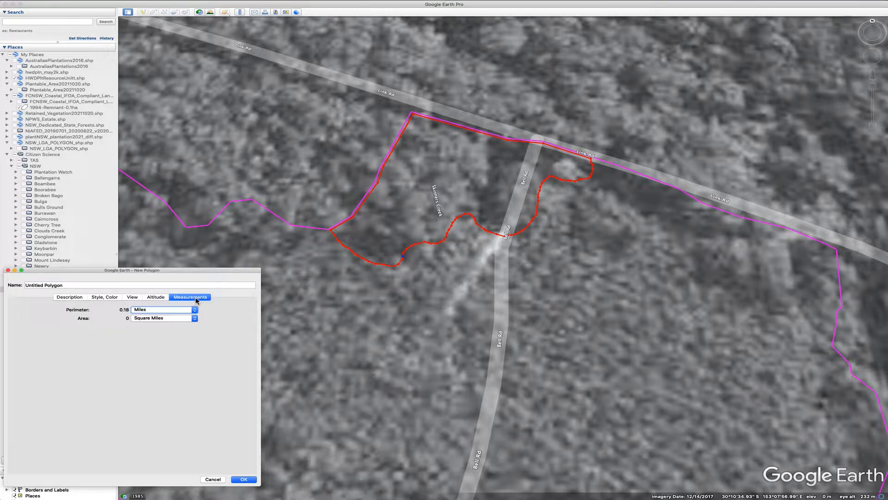
click(162, 312)
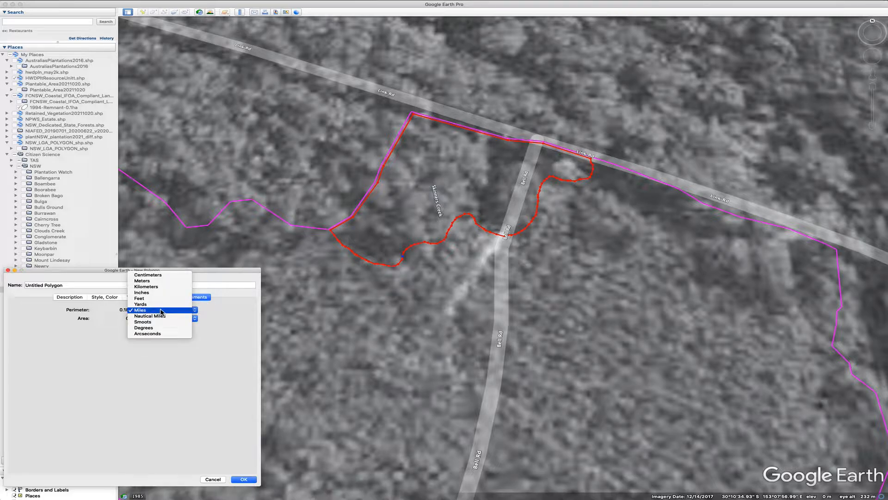
click(152, 287)
click(176, 319)
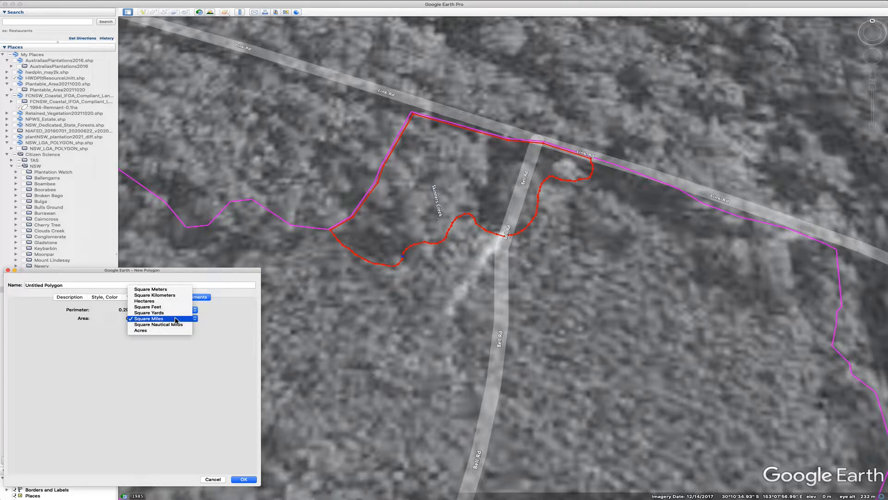
click(148, 301)
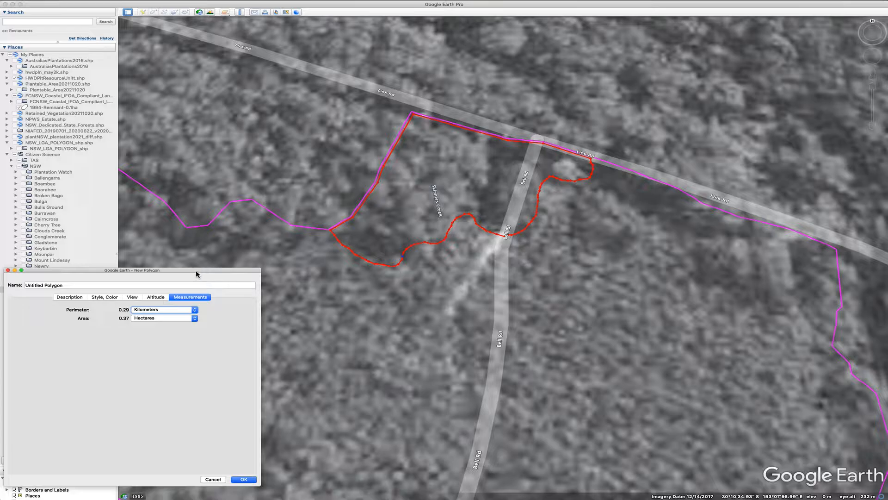
Name the polygon 1984-Remnant-0.37ha and save it
drag(195, 274, 364, 223)
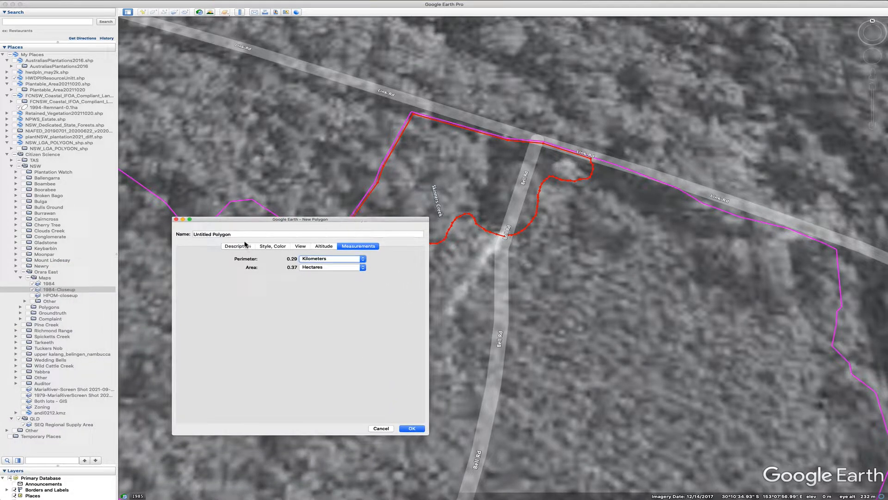
drag(235, 236, 191, 236)
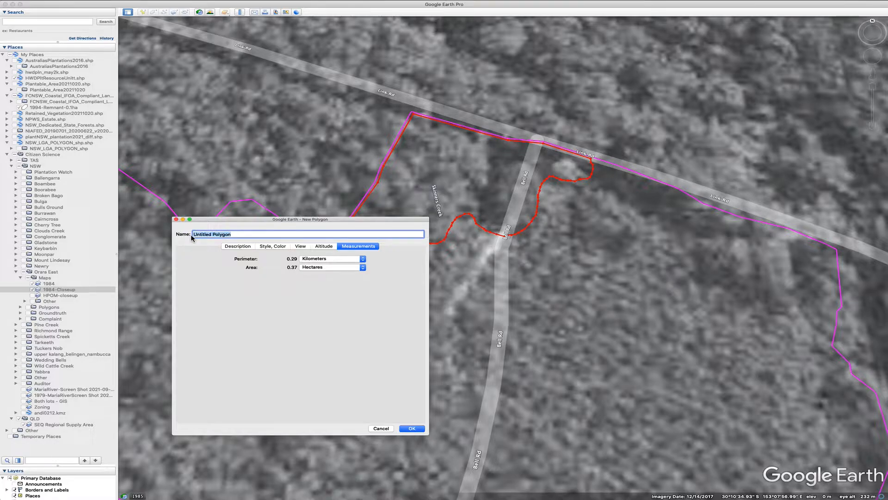
text(1984-Remnant-0.37ha)
click(411, 428)
Move the 1984-Remnant-0.37ha polygon into the Orara East folder
scroll(417, 336, down, 3)
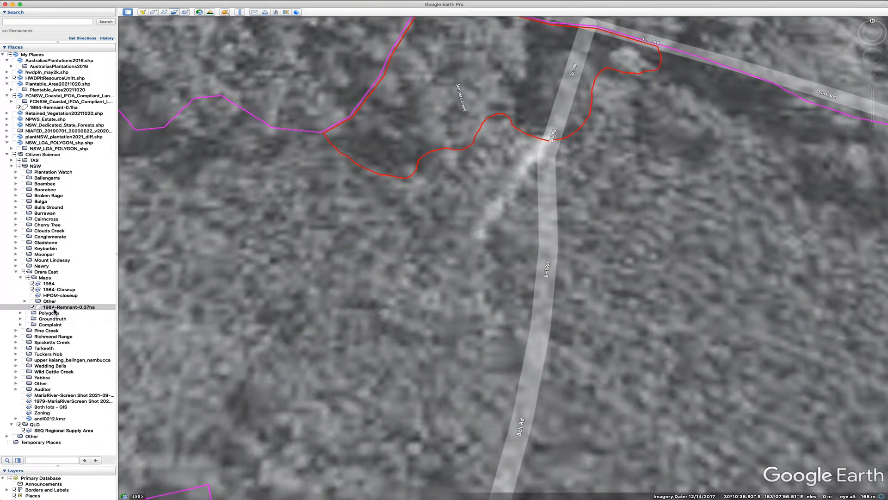
double_click(60, 306)
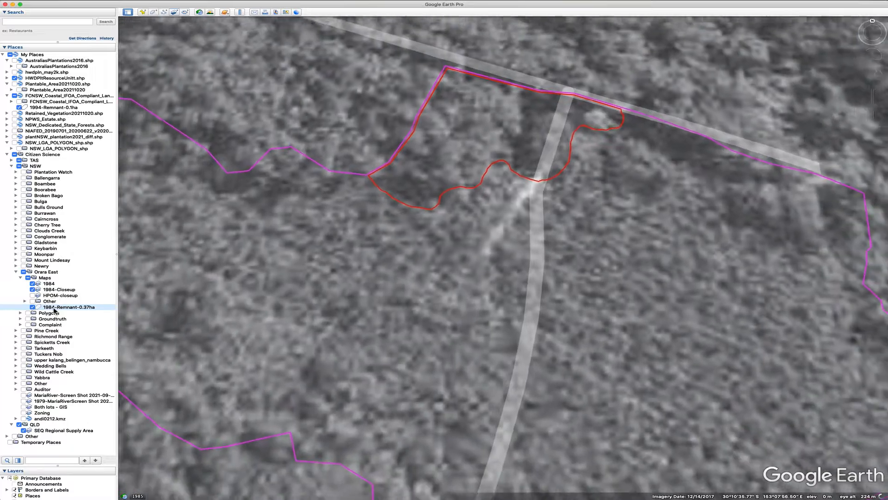
click(301, 306)
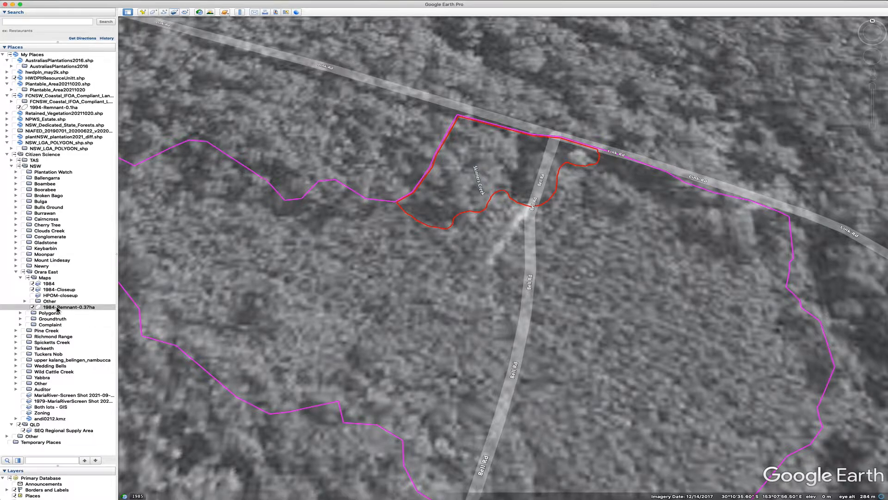
drag(58, 309, 55, 278)
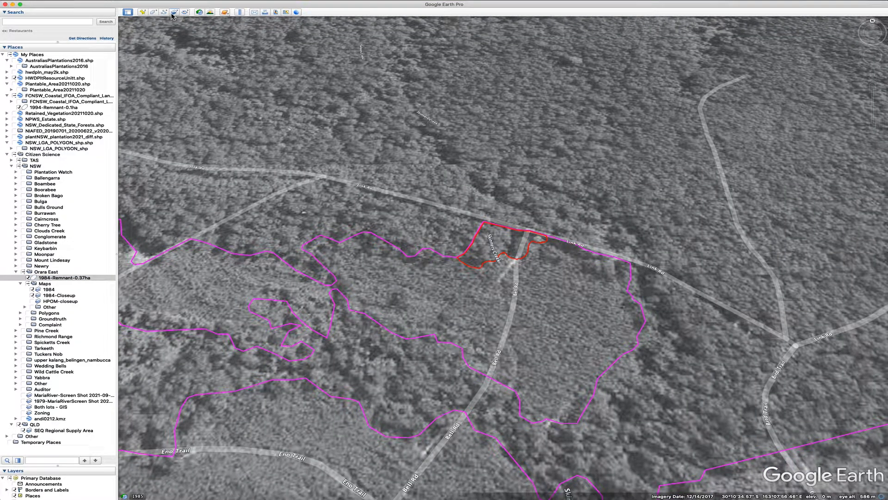
Reset the view tilt, then start a new polygon and trace a remnant's northern edge freehand along the creek's northern branches
click(86, 1)
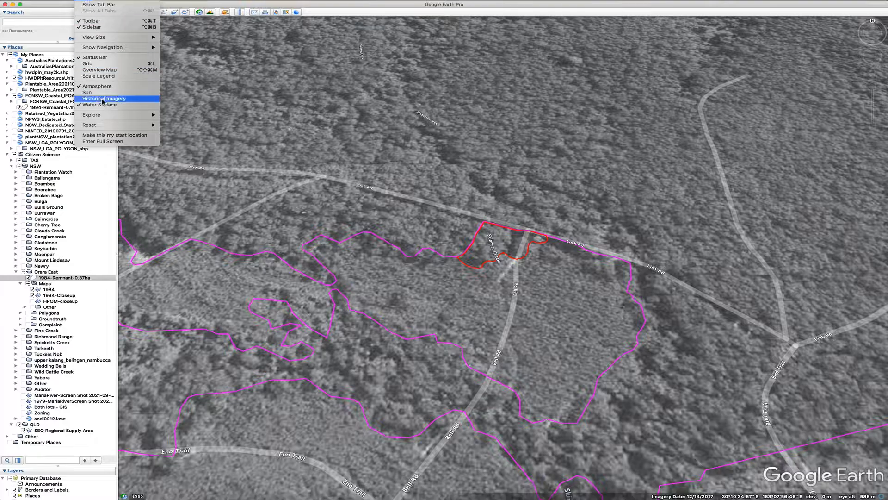
mouse_move(111, 125)
click(200, 138)
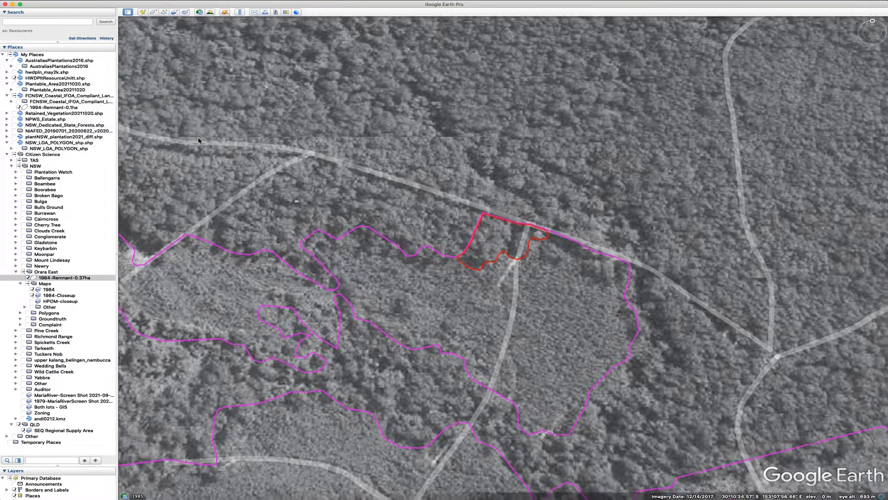
scroll(572, 381, down, 3)
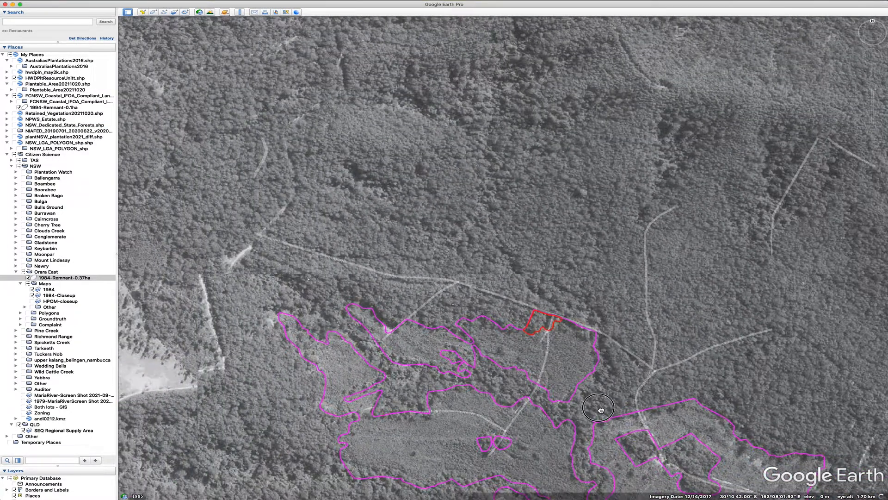
drag(597, 402, 425, 189)
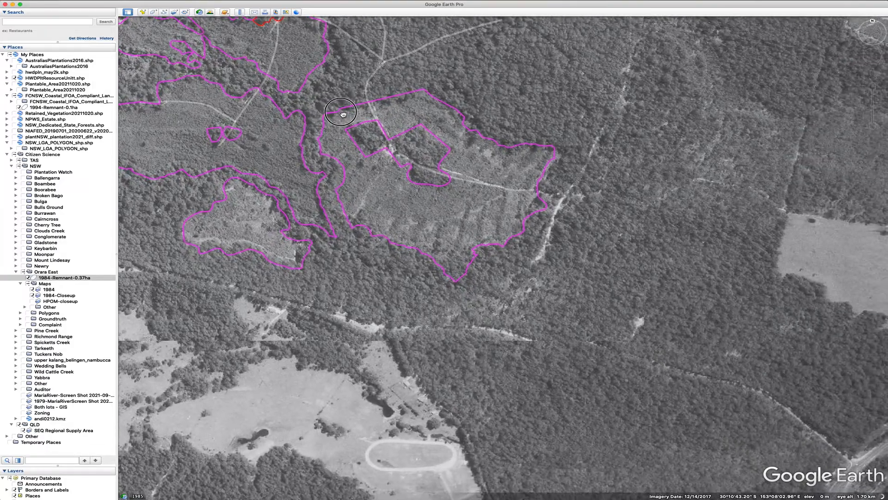
scroll(443, 251, up, 8)
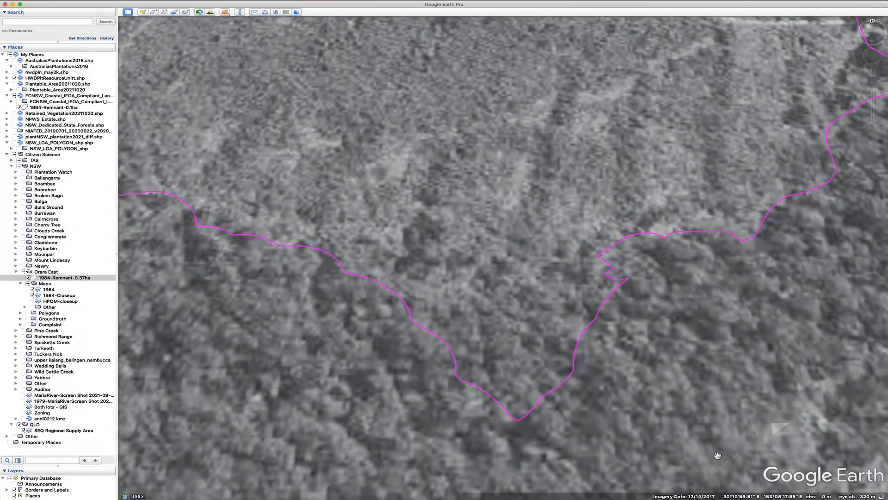
drag(687, 422, 626, 314)
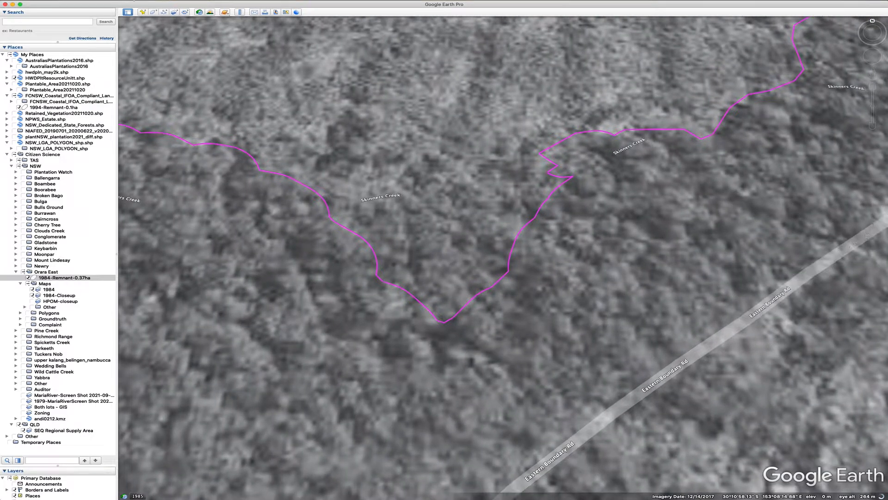
click(89, 2)
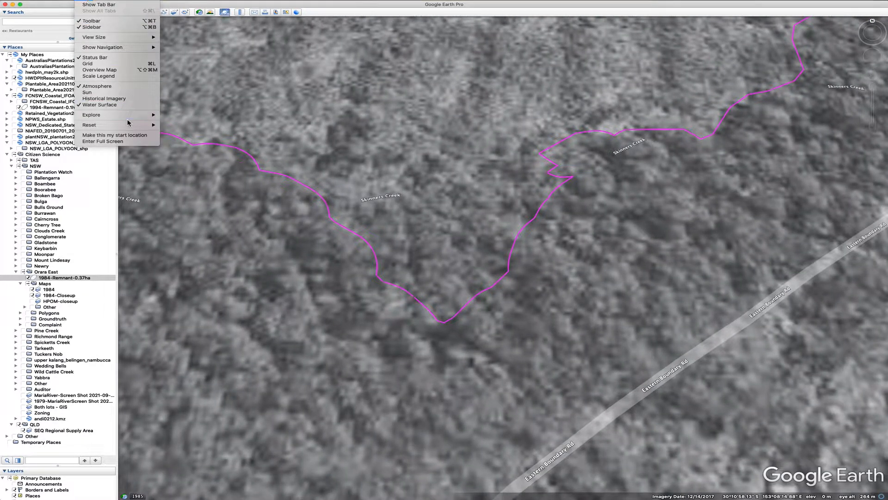
mouse_move(139, 125)
click(185, 138)
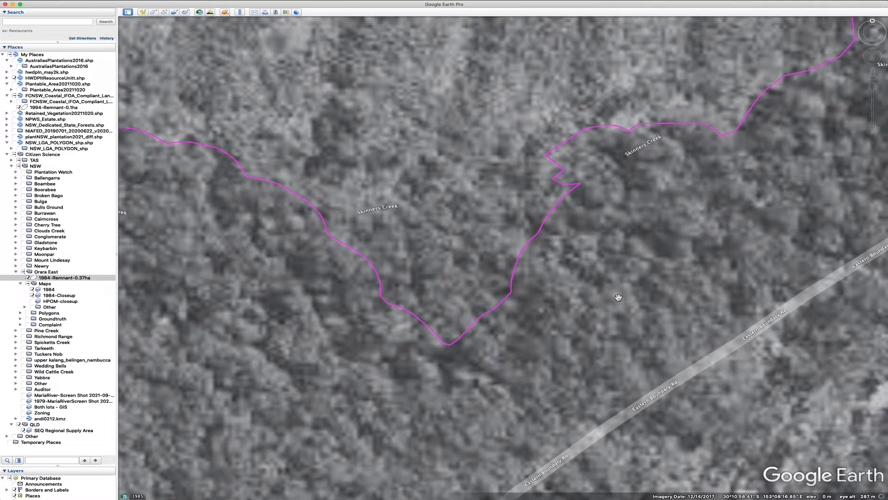
click(153, 12)
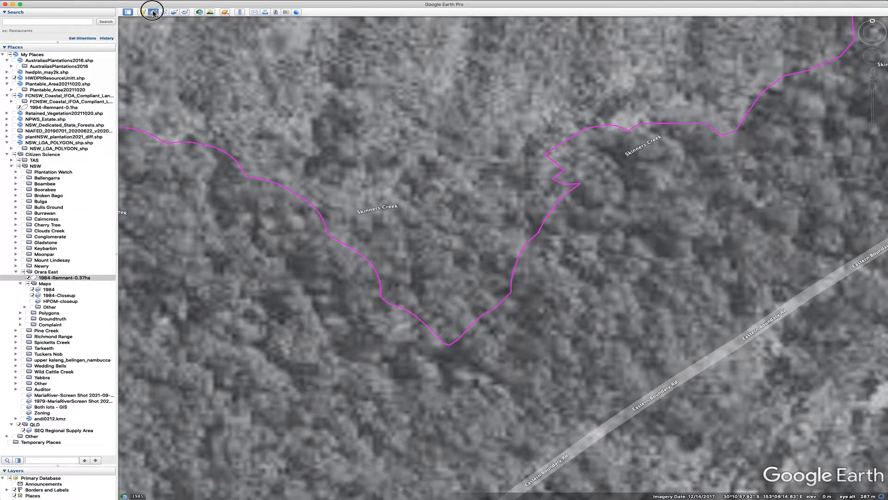
drag(296, 222, 136, 250)
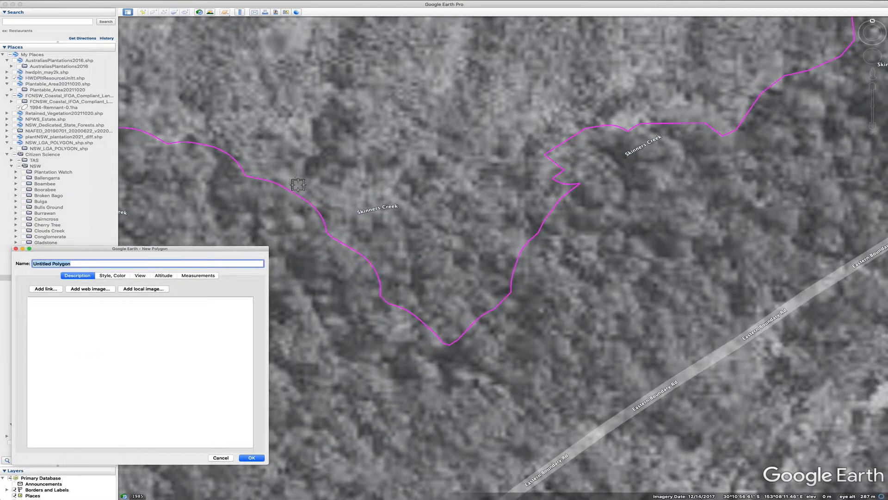
mouse_move(298, 184)
mouse_down()
mouse_move(318, 149)
mouse_move(325, 100)
mouse_move(357, 103)
mouse_move(363, 130)
mouse_move(396, 159)
mouse_move(435, 151)
mouse_move(460, 131)
mouse_move(484, 142)
mouse_move(517, 134)
mouse_move(521, 146)
mouse_move(551, 135)
mouse_move(560, 142)
mouse_move(546, 157)
mouse_move(562, 169)
mouse_move(556, 186)
mouse_up()
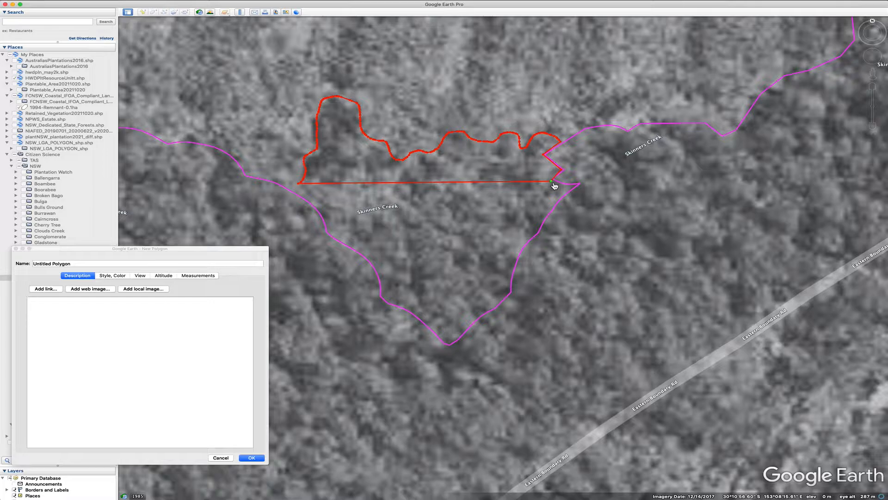
Add polygon vertices following Skinners Creek's eastern bank southward from the bend
click(551, 179)
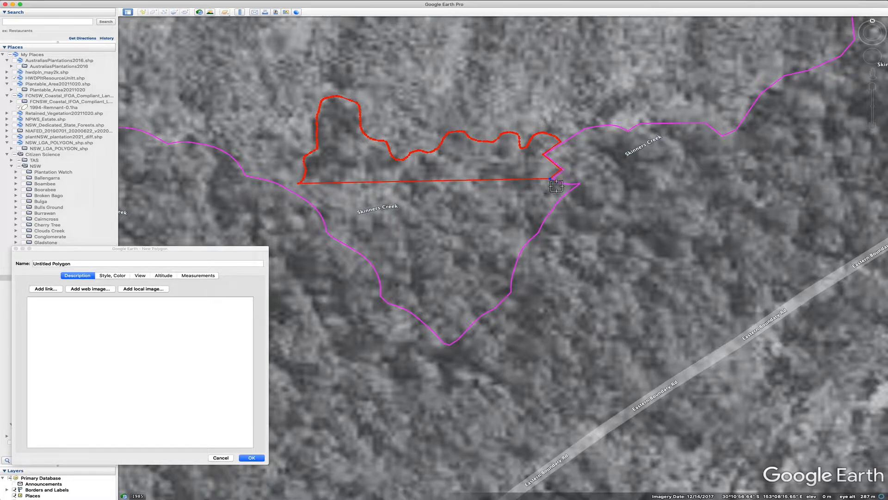
click(556, 185)
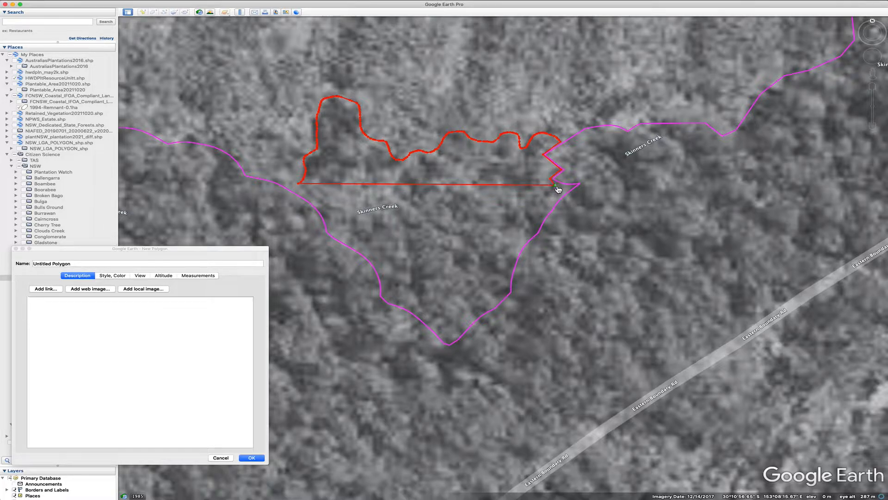
click(562, 186)
click(567, 186)
click(572, 186)
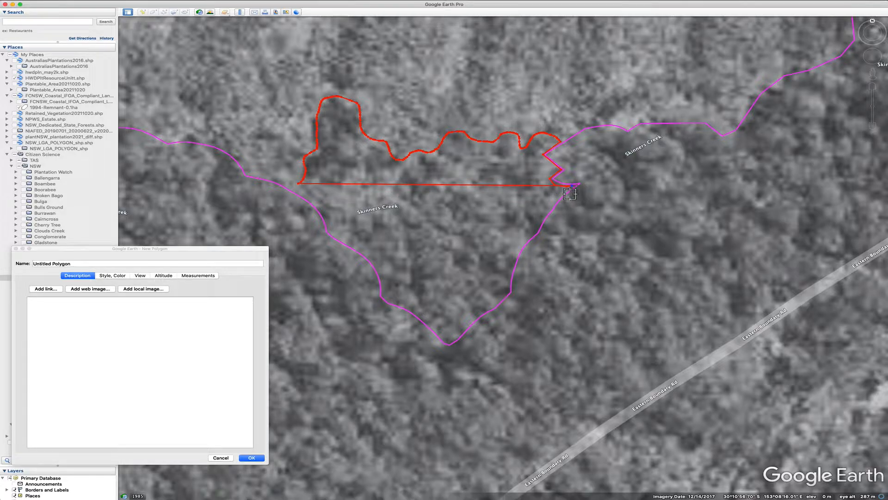
click(551, 209)
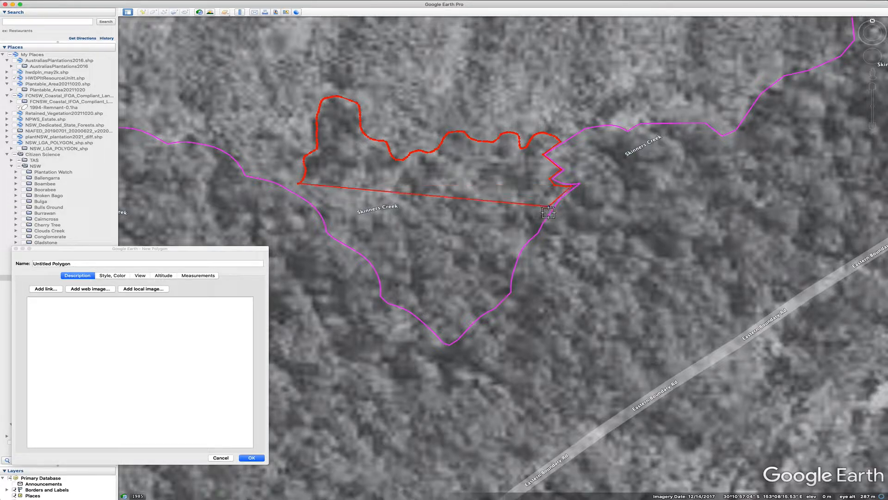
click(540, 223)
click(531, 234)
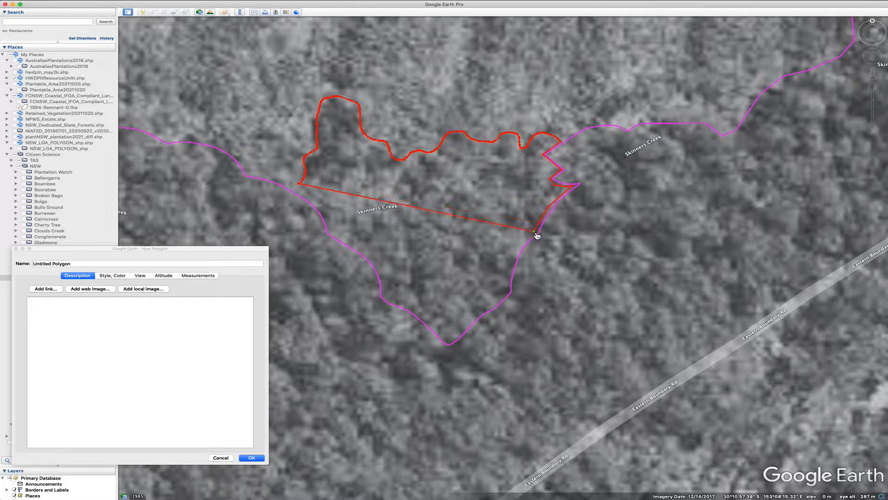
click(520, 243)
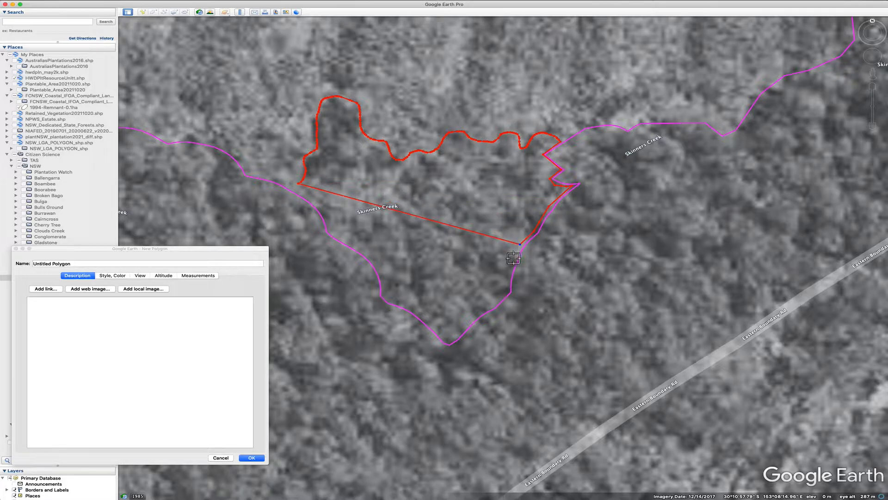
click(511, 255)
click(512, 275)
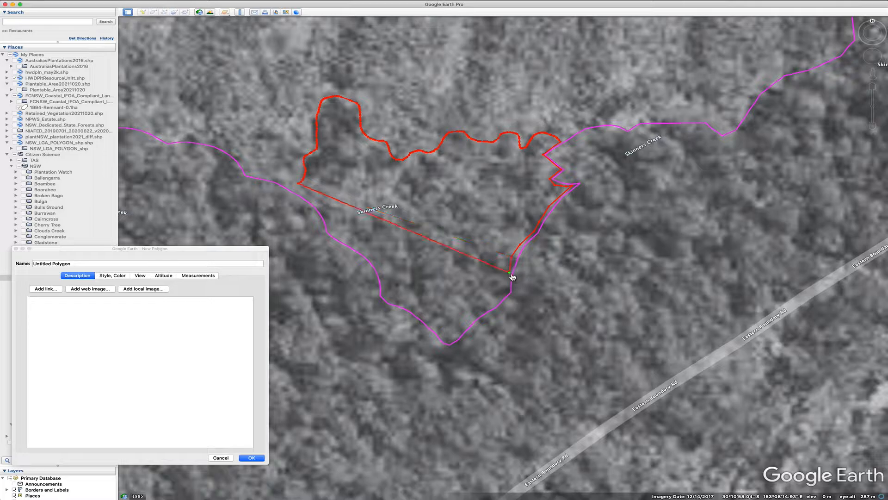
click(508, 284)
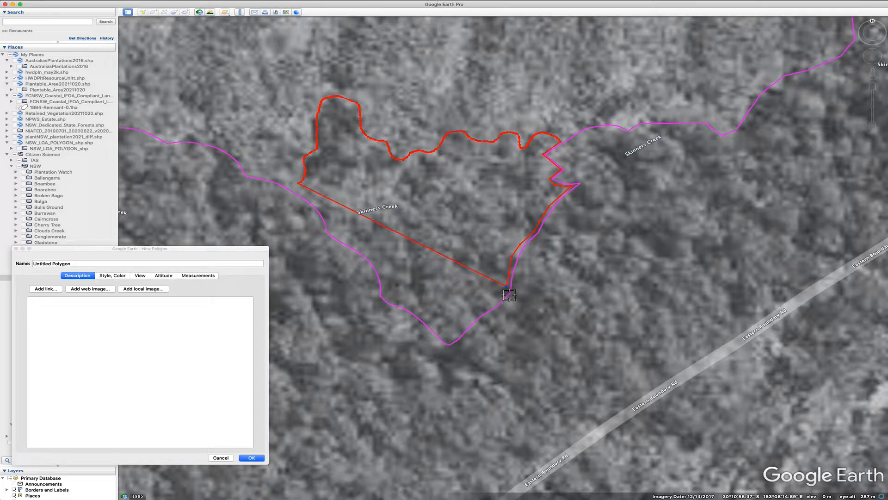
click(509, 293)
click(493, 306)
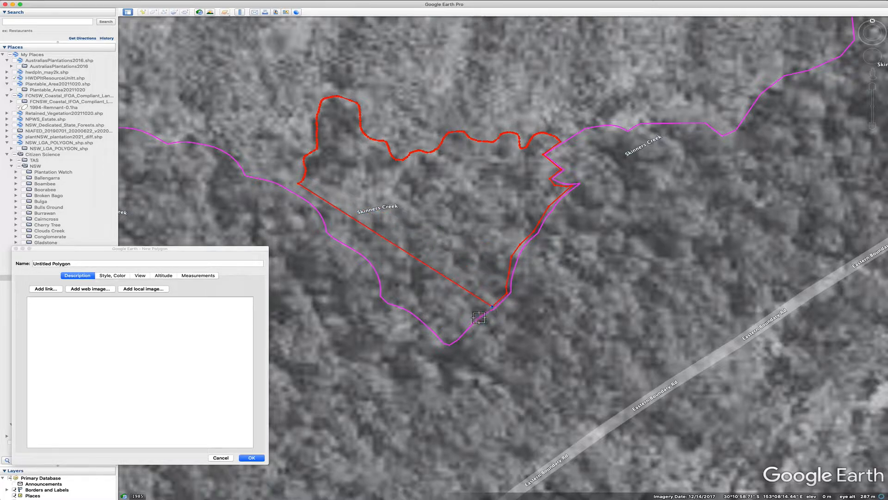
Continue placing vertices around the creek's southern point and up its western bank
scroll(479, 318, up, 2)
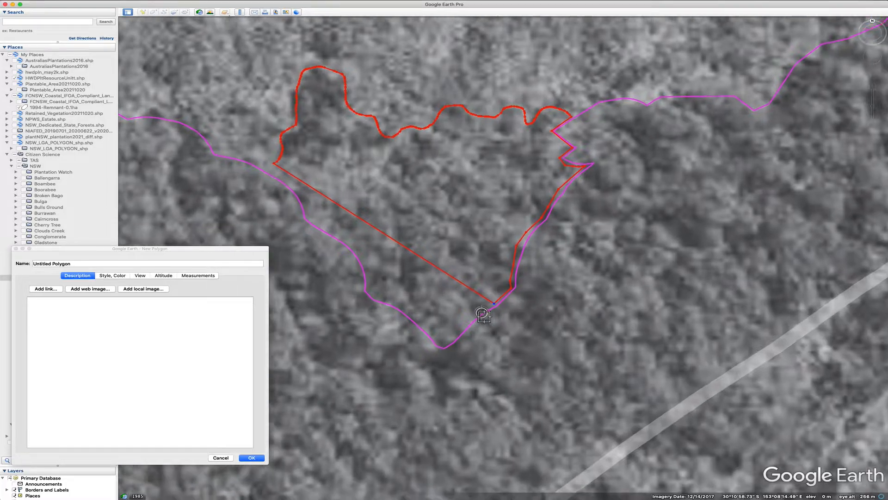
scroll(484, 317, up, 1)
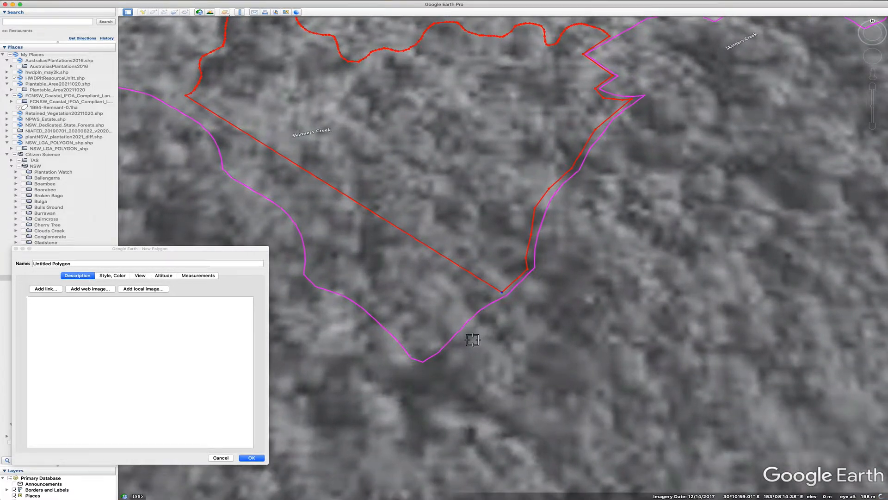
scroll(472, 315, up, 1)
scroll(472, 315, up, 3)
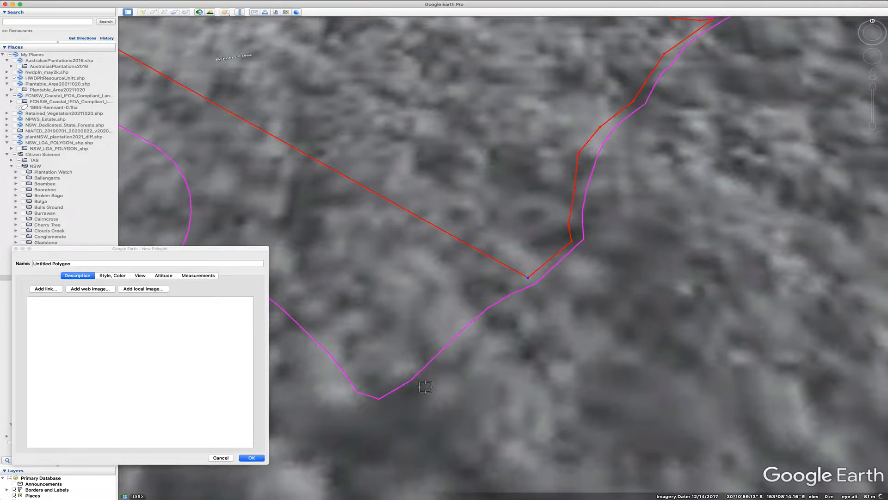
scroll(407, 388, up, 2)
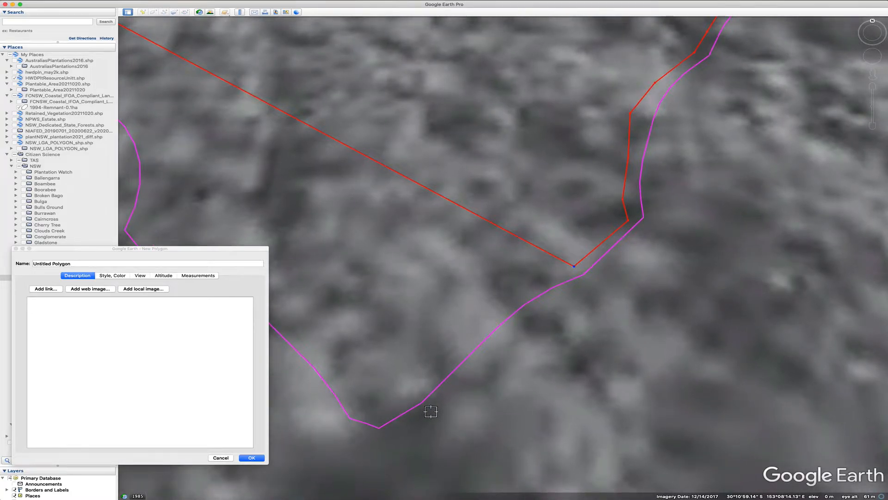
scroll(431, 412, down, 3)
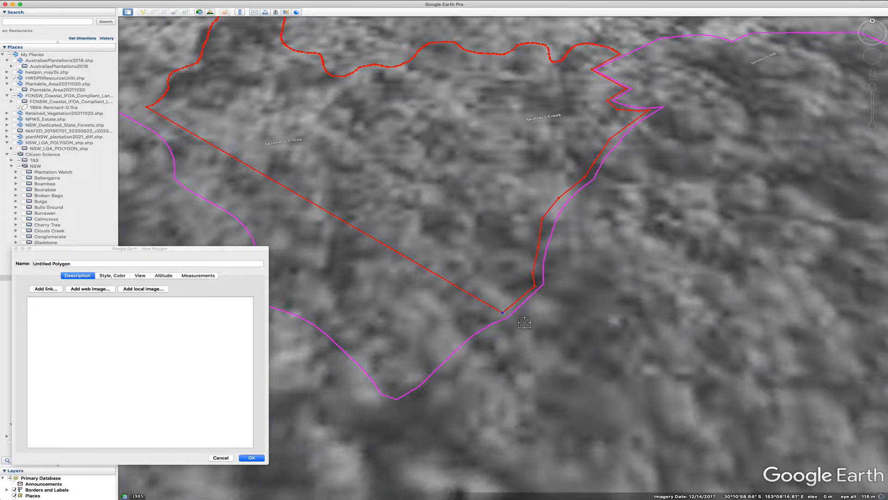
click(489, 322)
click(470, 332)
click(415, 386)
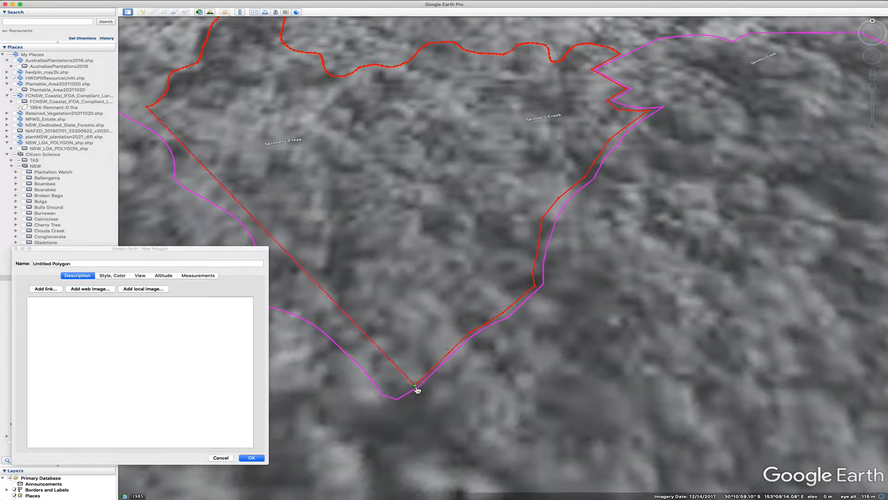
click(399, 398)
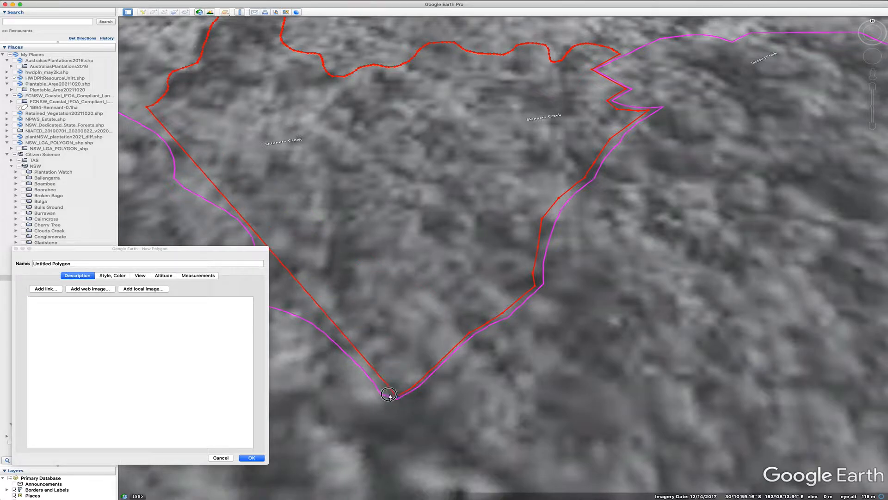
click(386, 392)
click(382, 391)
click(363, 366)
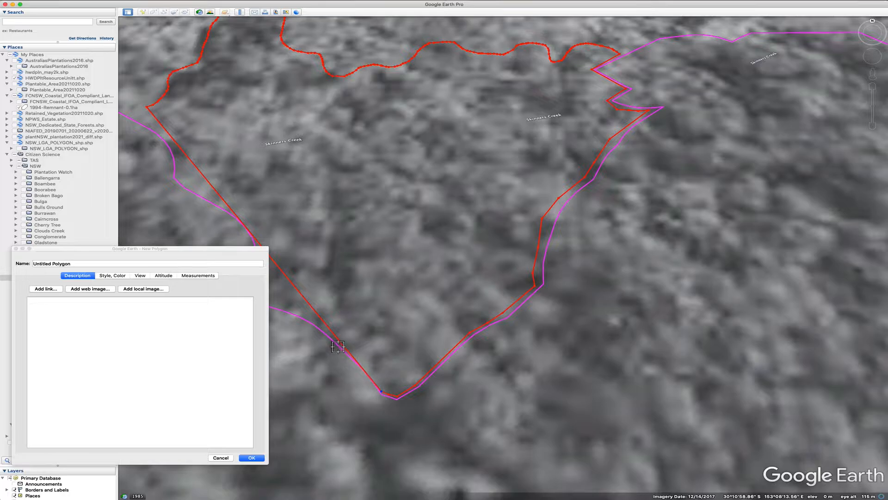
click(338, 344)
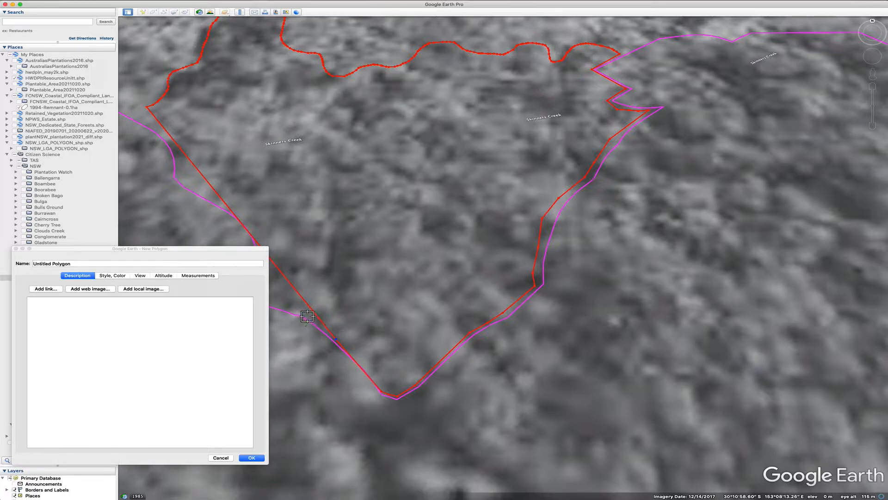
click(305, 314)
Keep adding polygon vertices up Skinners Creek's western bank past its lower bend
drag(232, 246, 810, 241)
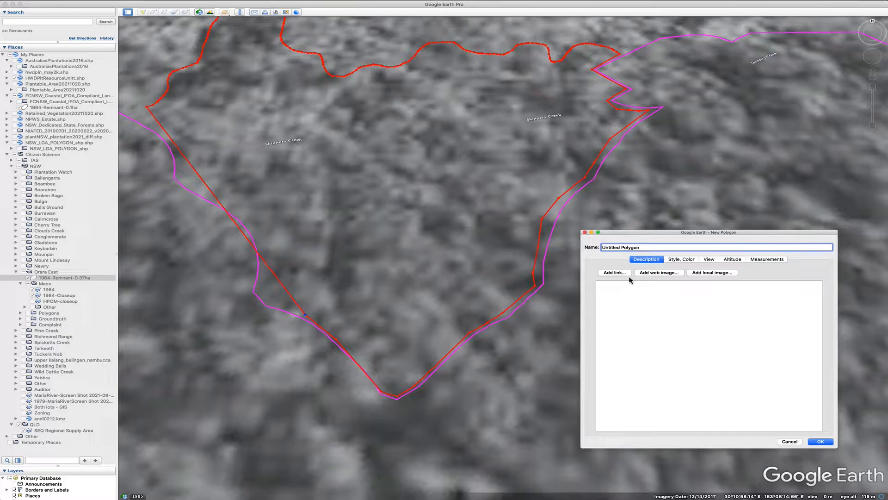
click(294, 311)
click(279, 310)
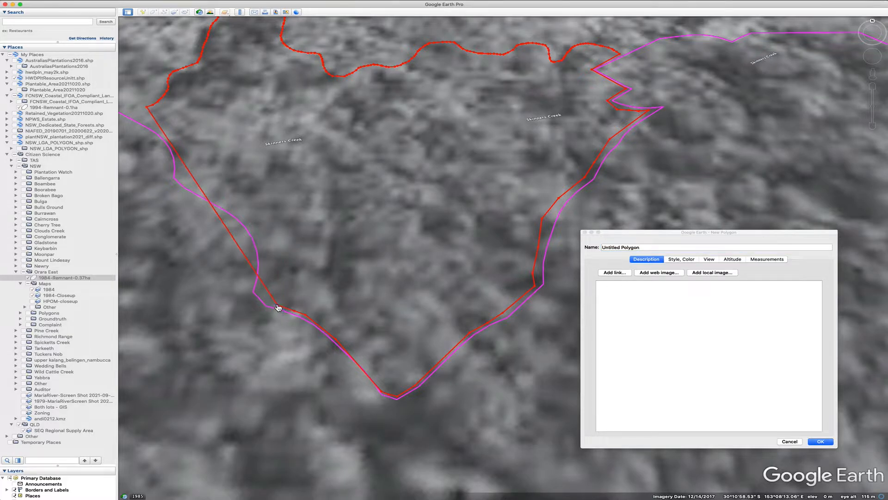
click(266, 302)
click(259, 290)
scroll(266, 277, down, 2)
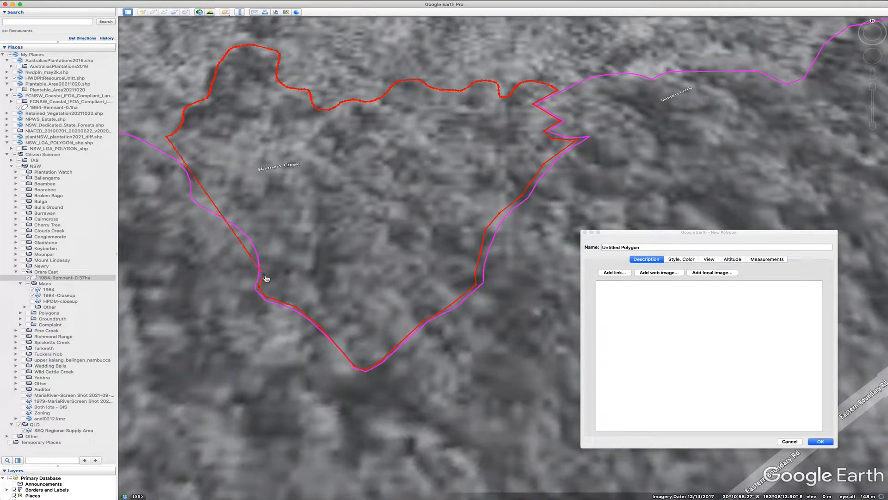
click(264, 262)
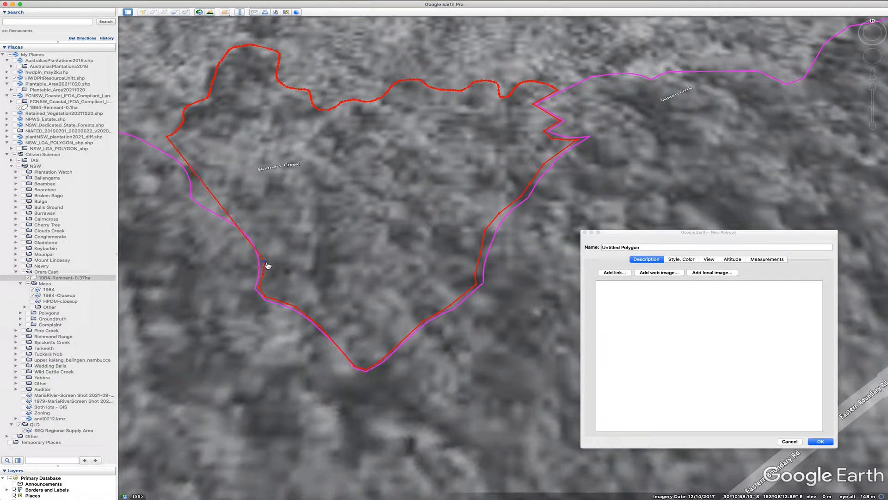
click(262, 251)
click(254, 234)
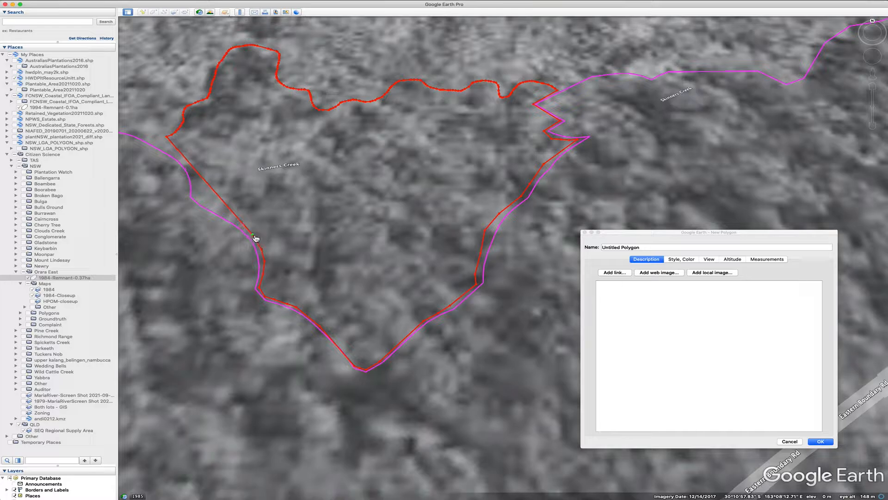
Place the remaining vertices along the western bank and close the polygon at its northwestern corner
click(241, 223)
click(224, 215)
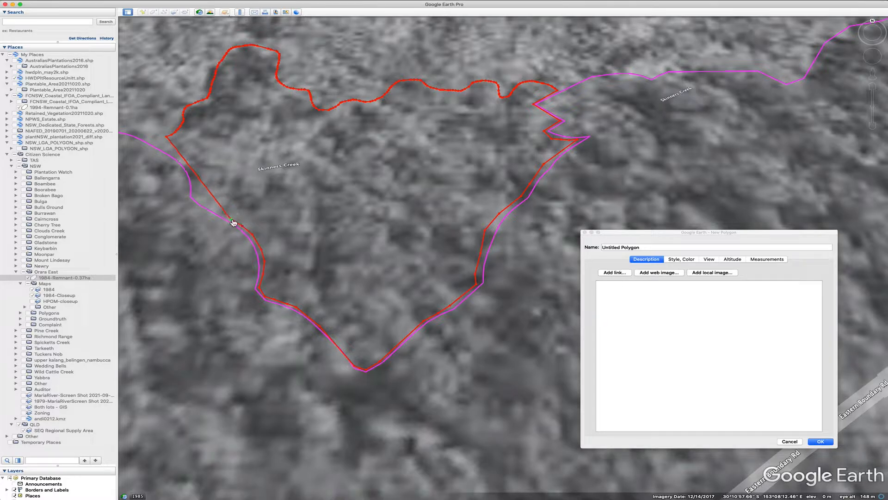
click(215, 211)
click(205, 206)
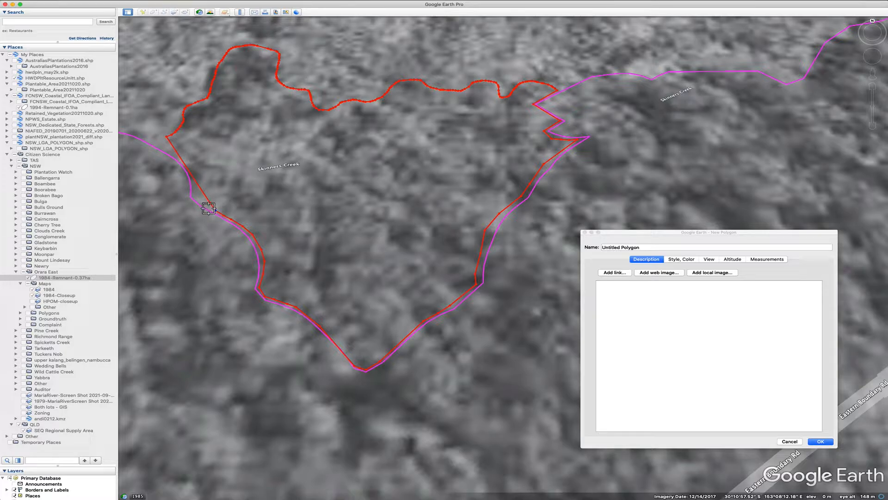
click(202, 202)
click(199, 200)
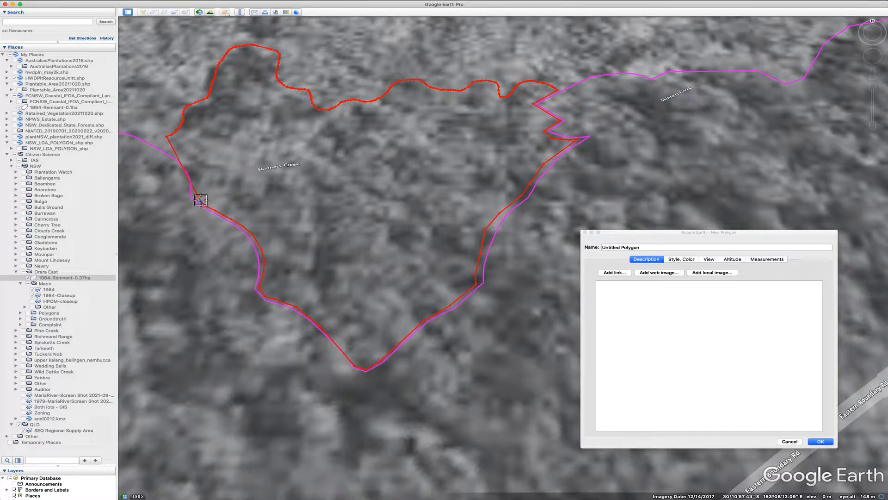
click(193, 190)
scroll(200, 192, down, 4)
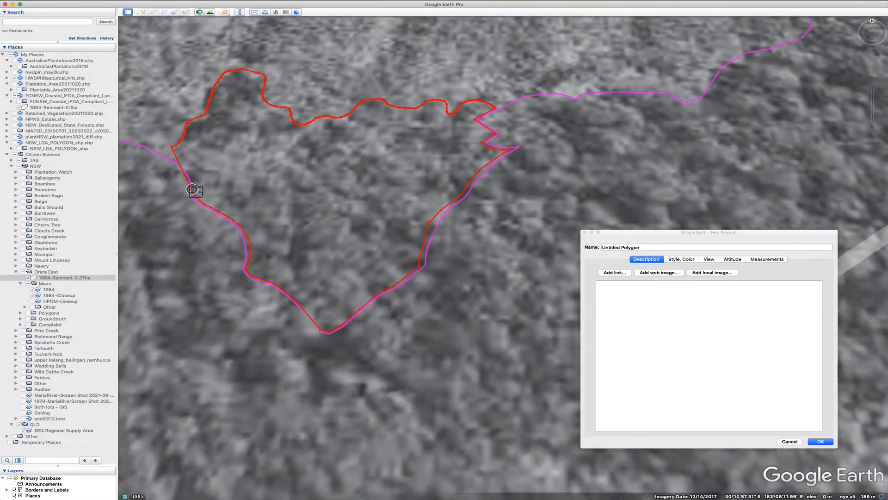
scroll(201, 192, up, 2)
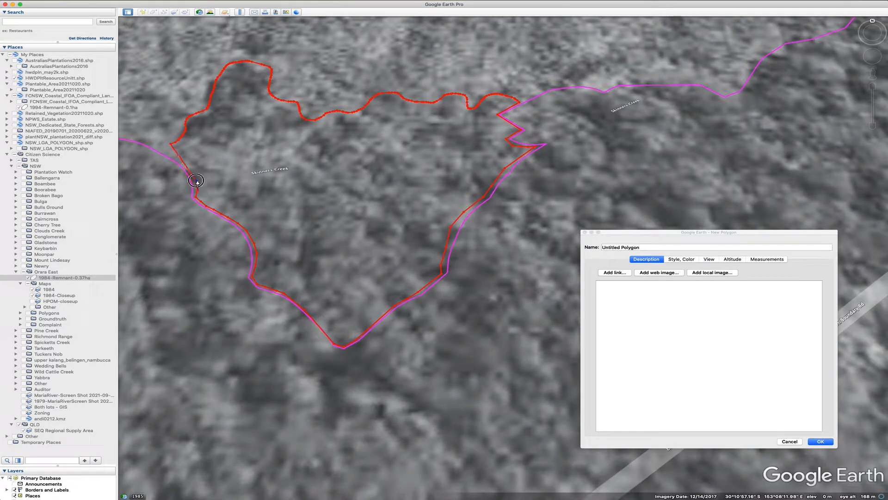
scroll(194, 181, down, 3)
scroll(193, 175, up, 2)
scroll(183, 164, up, 2)
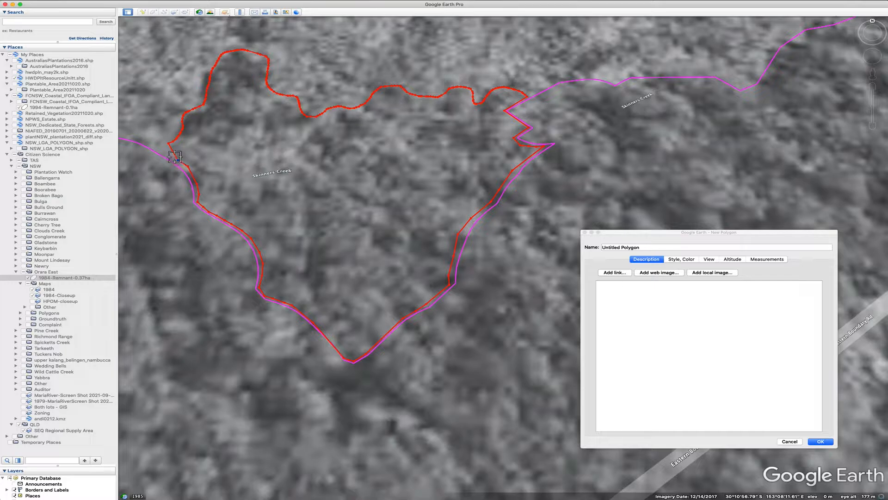
click(171, 159)
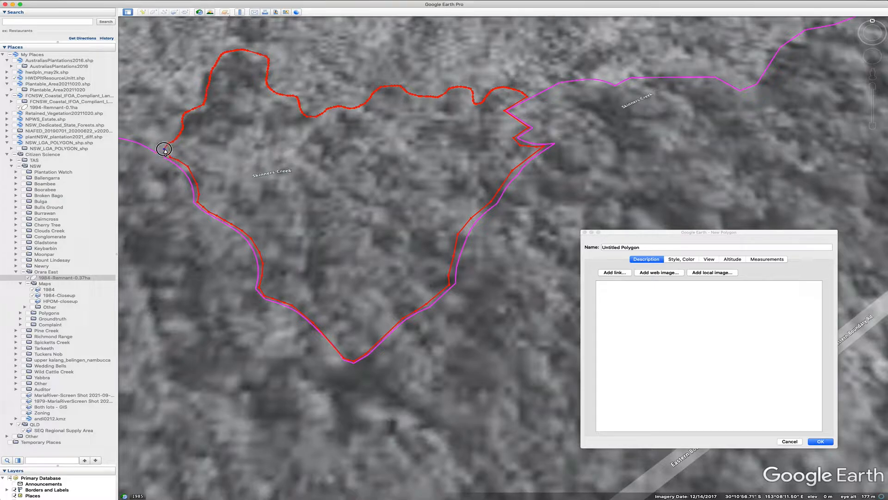
click(164, 149)
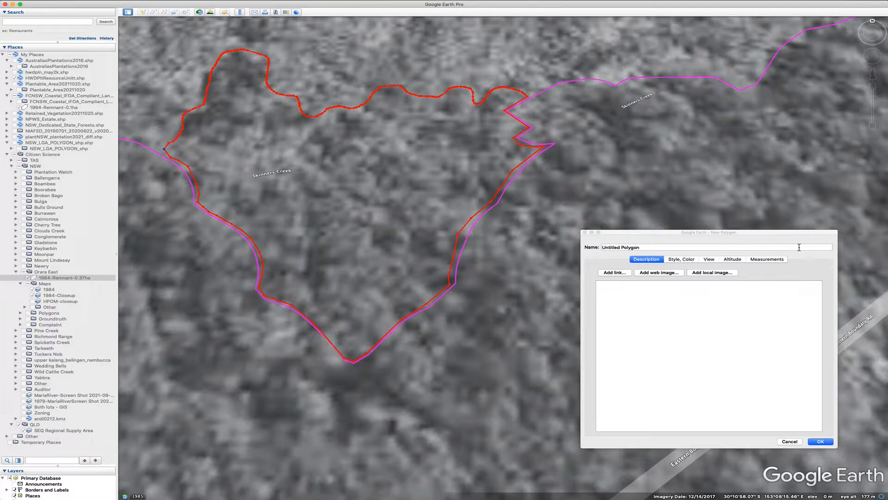
Check the polygon's measurements, name it 1984-Remnant-0.75ha and save it
click(771, 260)
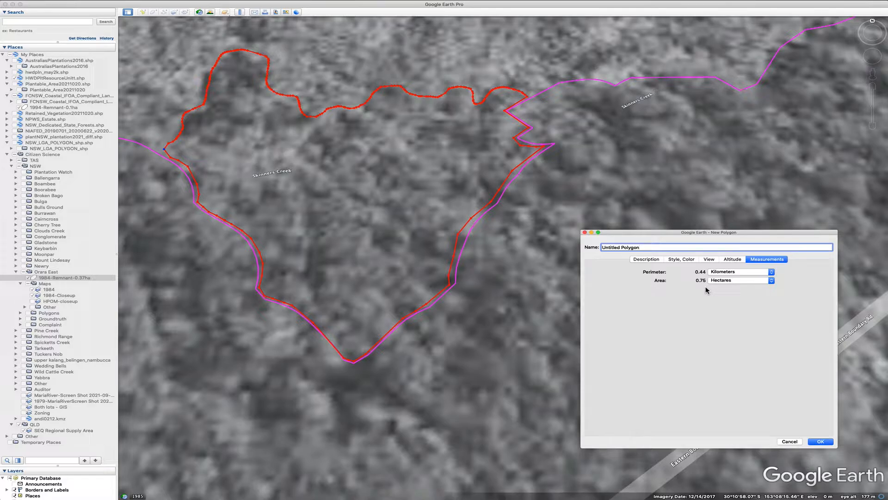
drag(645, 248, 592, 250)
text(1984-Remnant-0.75ha)
click(820, 442)
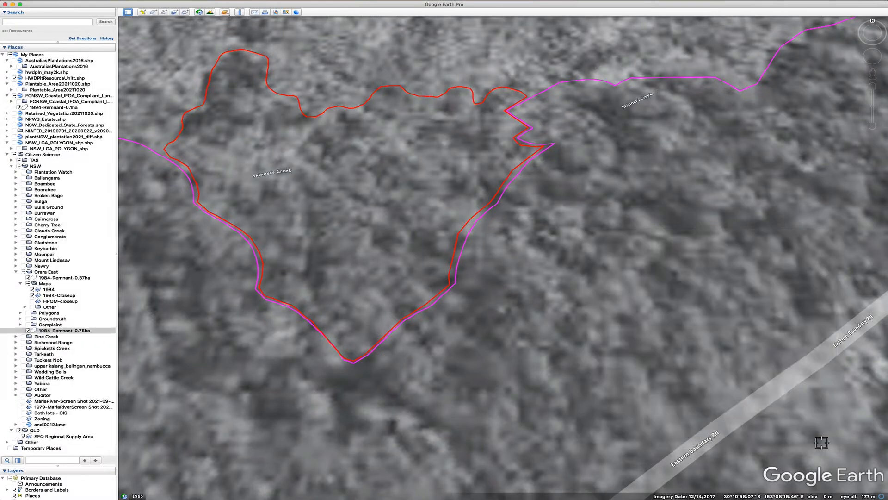
Move the 1984-Remnant-0.75ha polygon into the Orara East folder
drag(65, 331, 68, 283)
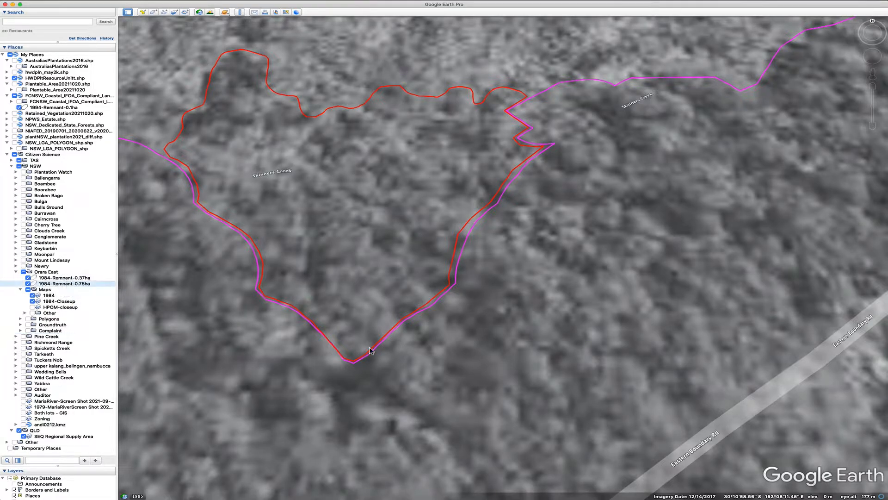
scroll(514, 377, down, 4)
scroll(517, 380, down, 6)
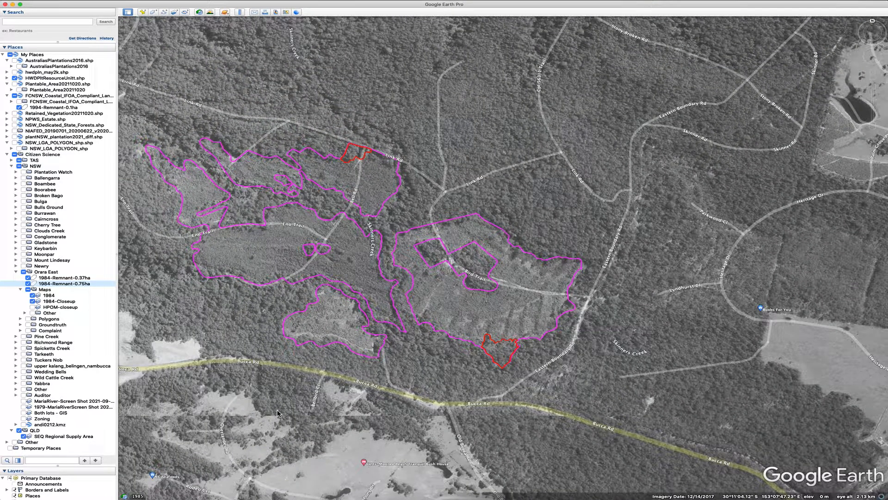
Outline a small dark patch inside the clearing south of Emu Trail as a trial polygon to measure its area, and cancel it
drag(298, 410, 390, 413)
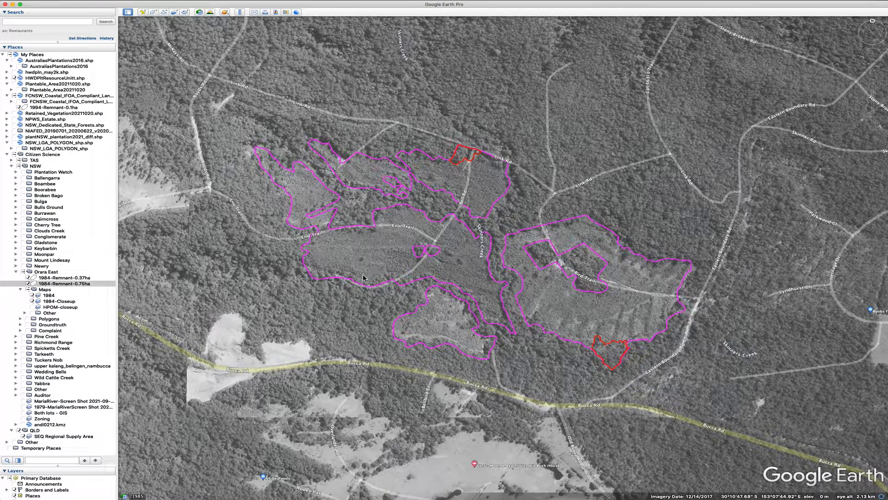
scroll(377, 270, up, 5)
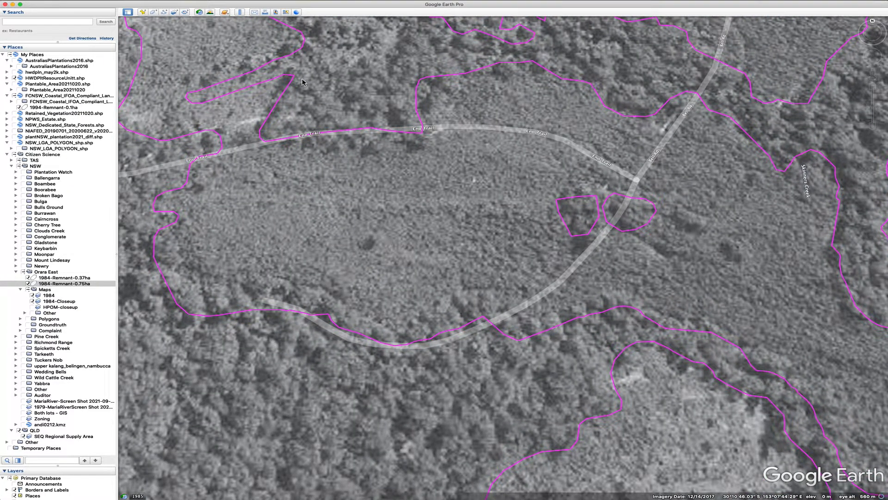
click(153, 12)
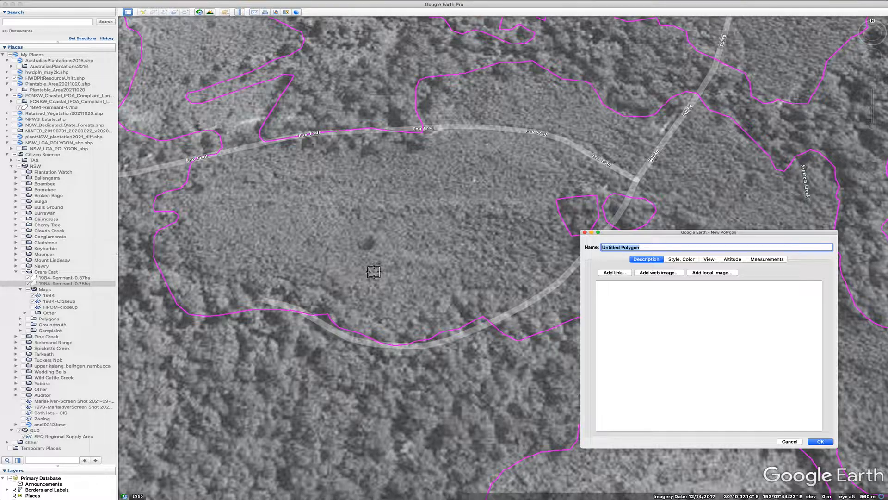
click(370, 235)
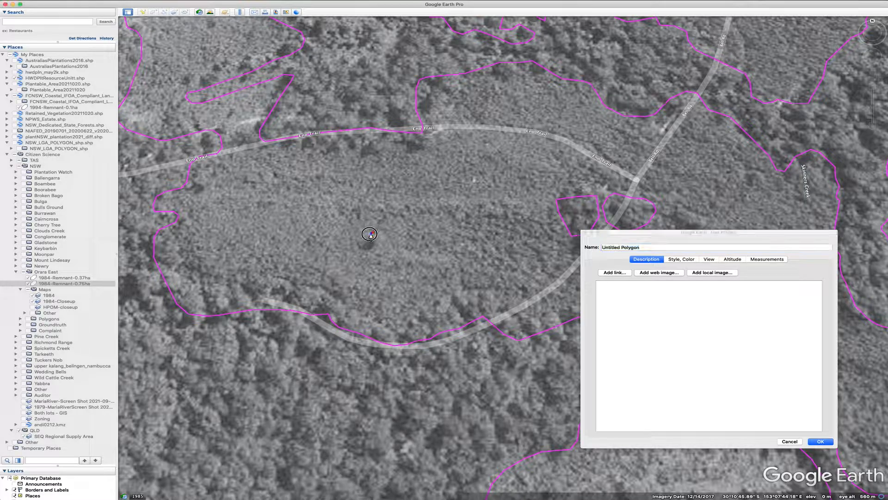
mouse_move(370, 235)
mouse_down()
mouse_move(377, 244)
mouse_move(379, 232)
mouse_up()
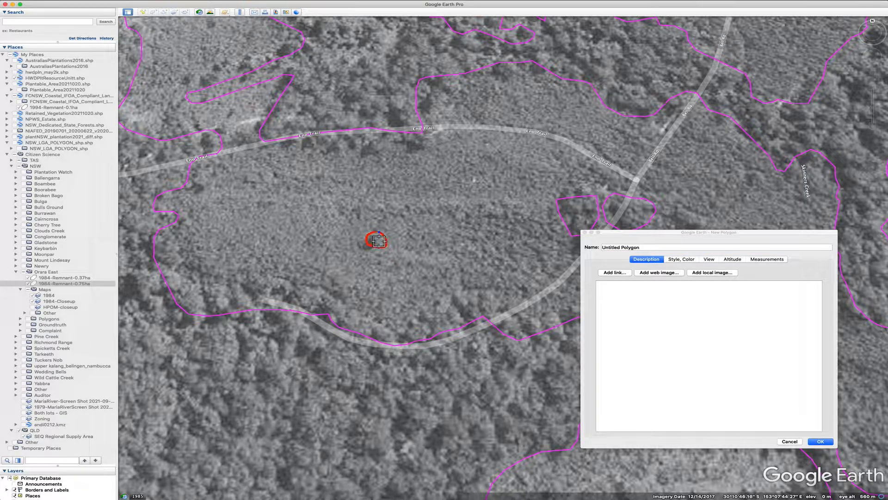
click(770, 260)
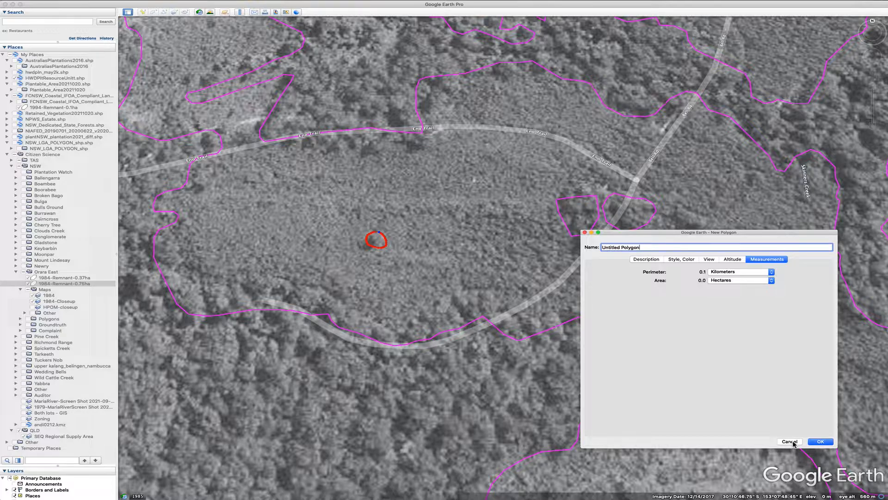
click(789, 442)
Trace a trial polygon over a dark vegetation area north of Emu Trail to measure it, and cancel it
scroll(509, 387, down, 3)
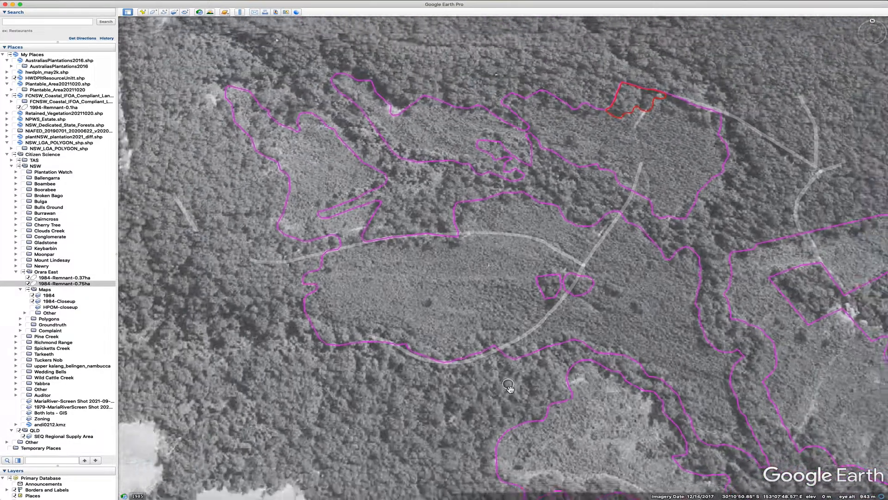
scroll(509, 387, down, 2)
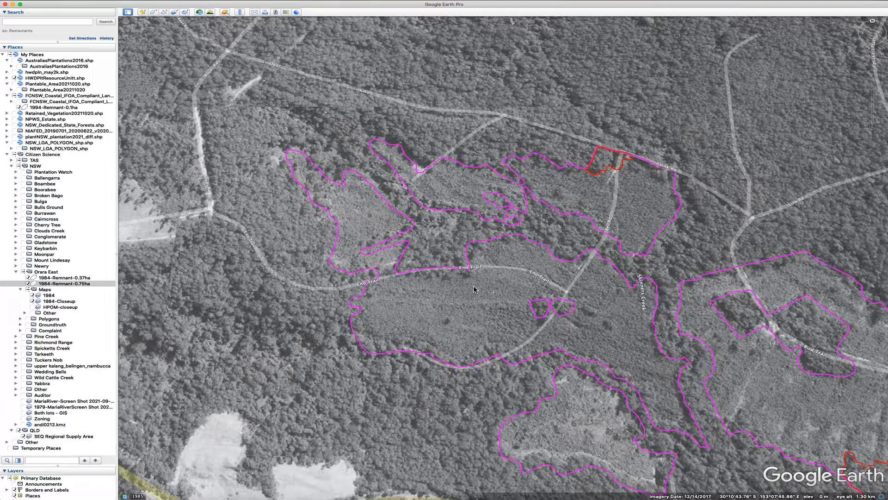
scroll(501, 255, up, 2)
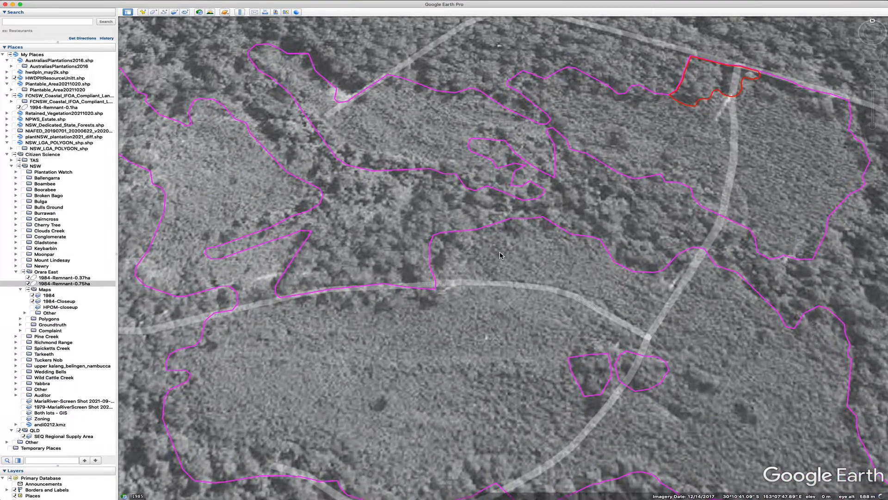
scroll(500, 255, up, 2)
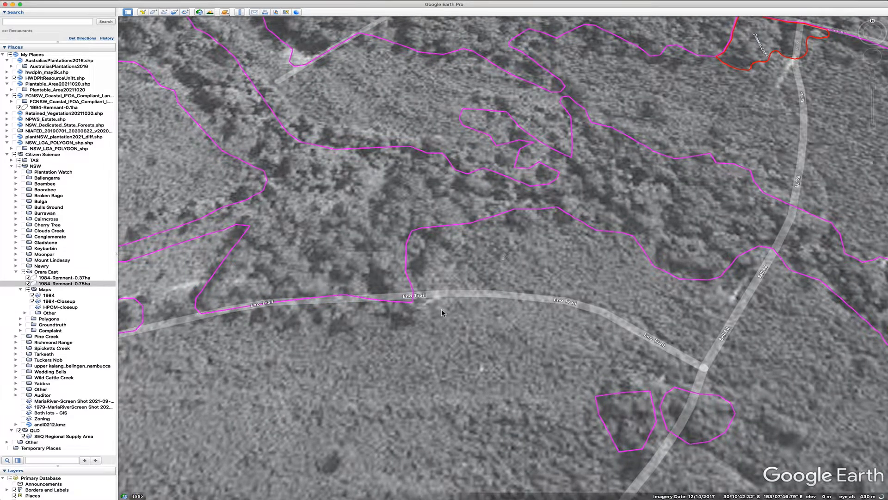
click(154, 13)
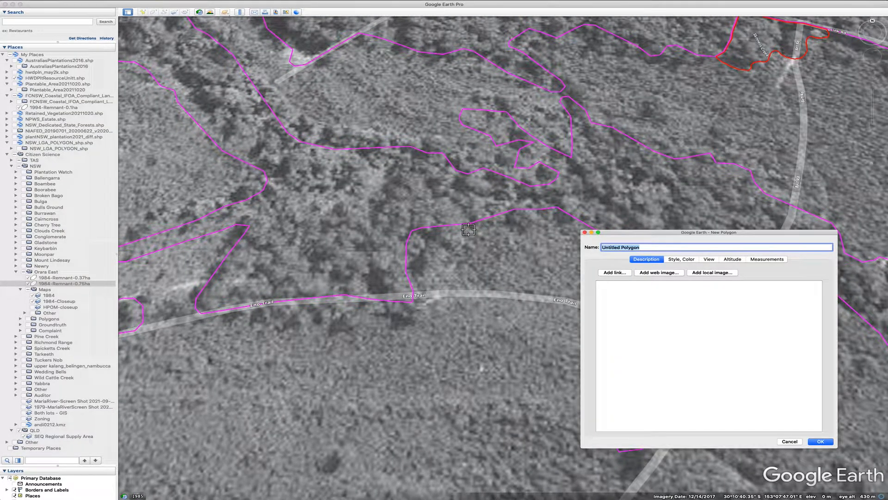
mouse_move(468, 230)
mouse_down()
mouse_move(423, 280)
mouse_move(412, 274)
mouse_move(414, 234)
mouse_move(471, 230)
mouse_up()
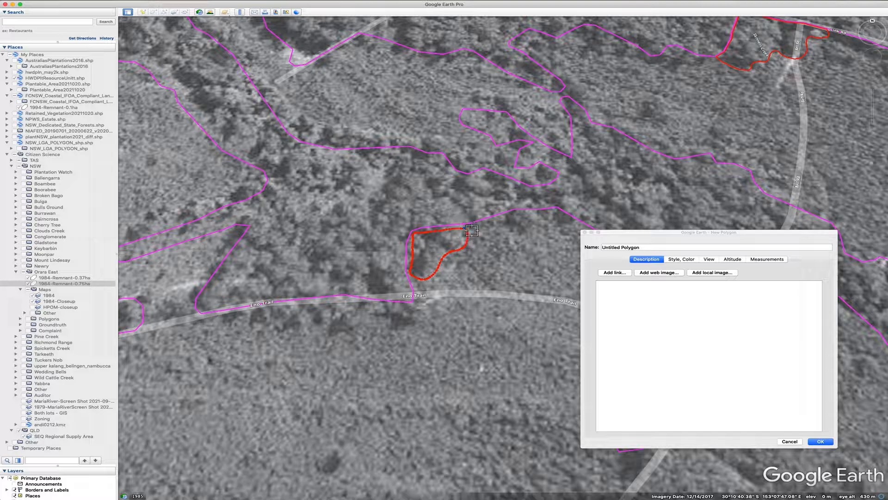
click(774, 262)
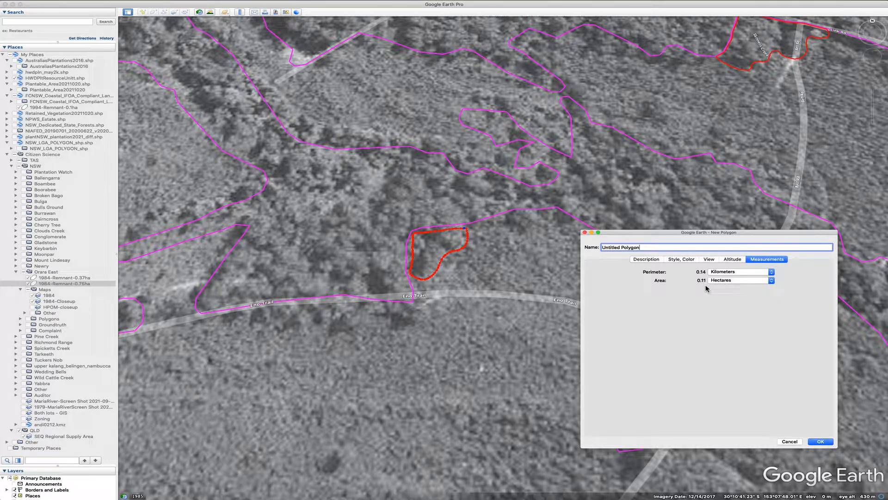
click(790, 442)
click(154, 11)
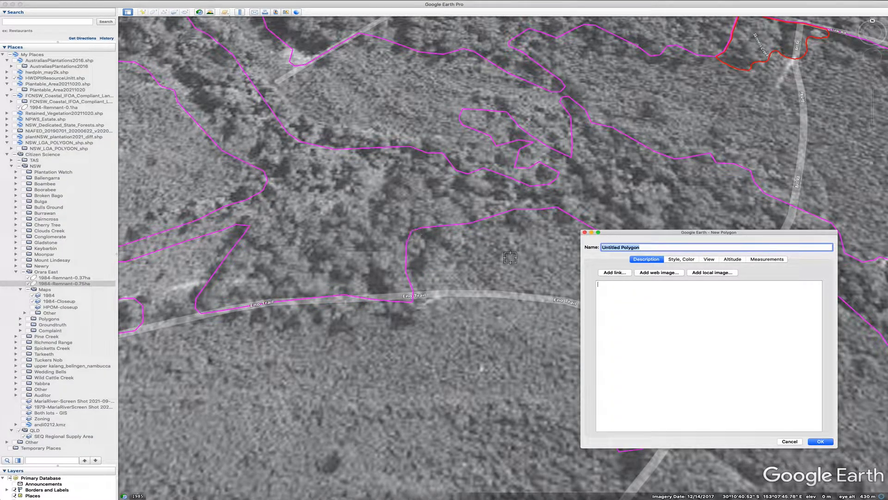
click(790, 442)
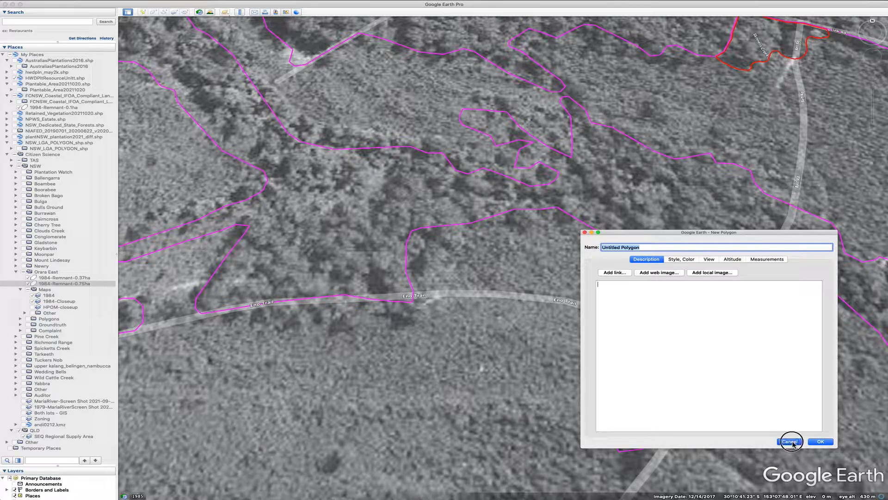
scroll(565, 379, down, 2)
scroll(565, 379, down, 2)
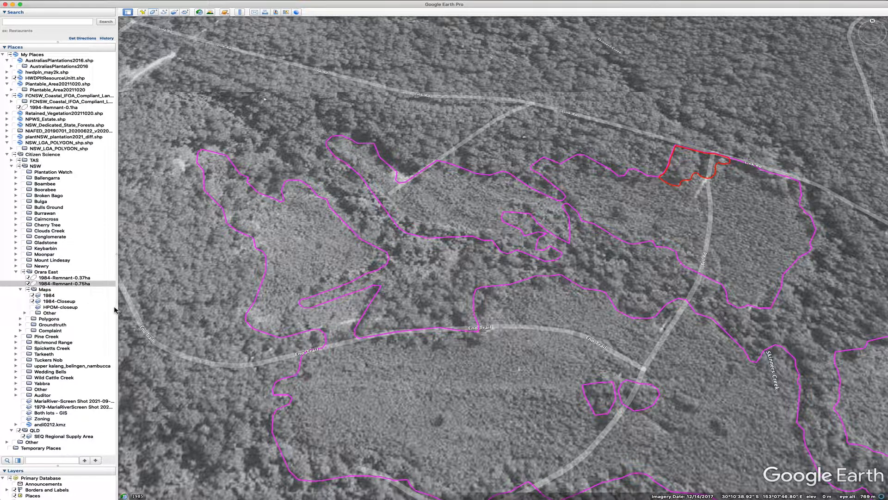
scroll(544, 367, down, 3)
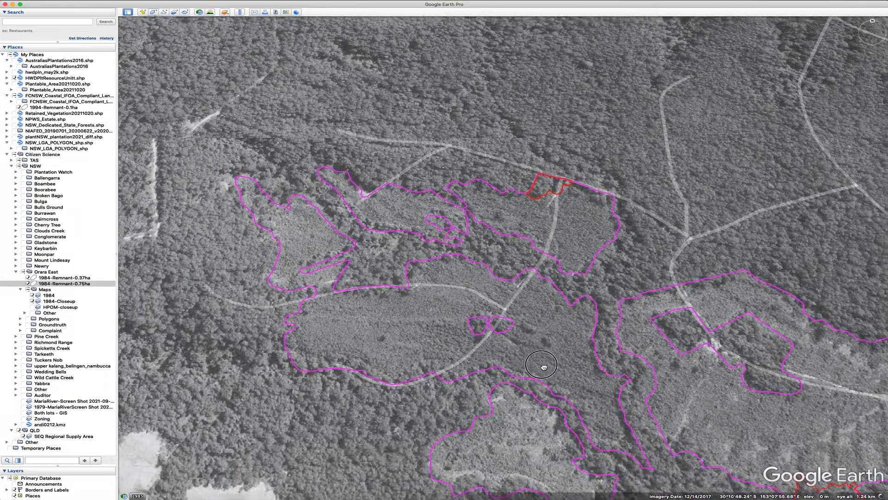
scroll(543, 367, down, 3)
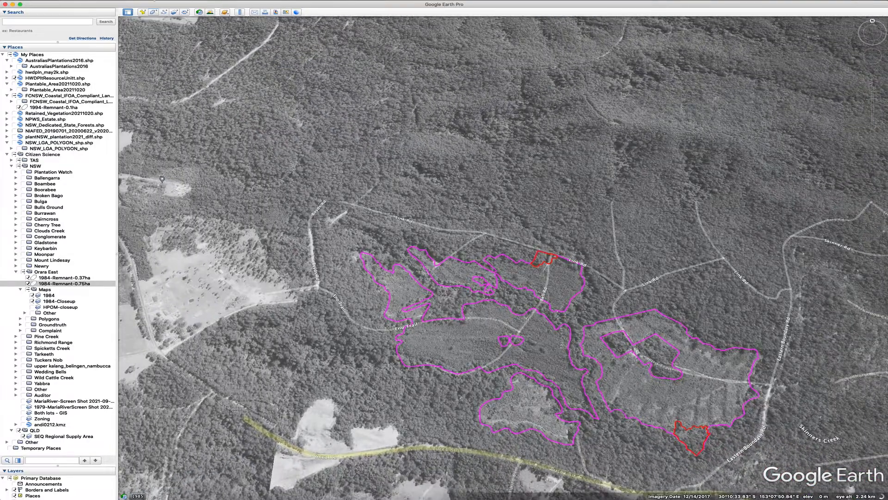
Reset the view's tilt and compass and fly to the Tuckers Nob plantation area
click(87, 1)
mouse_move(146, 127)
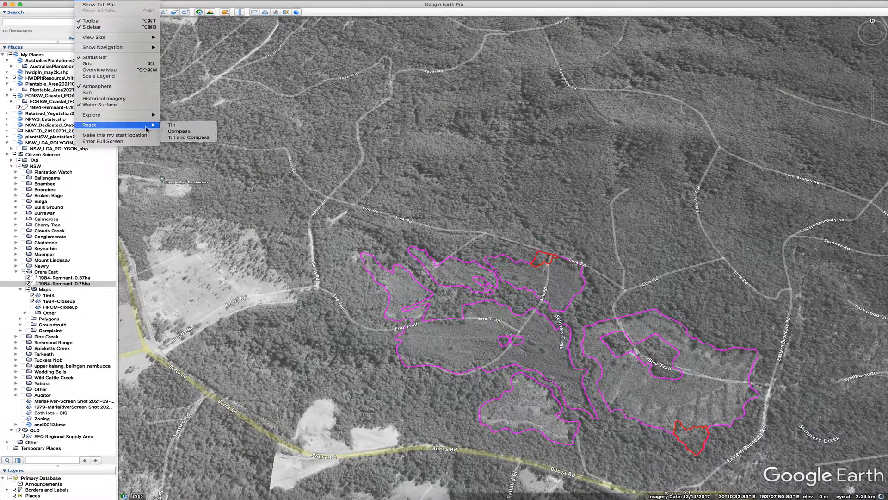
click(188, 138)
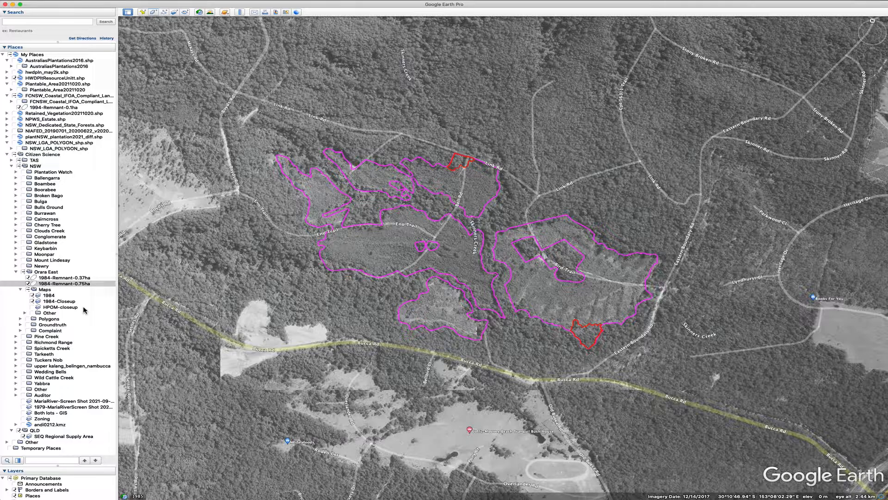
double_click(48, 360)
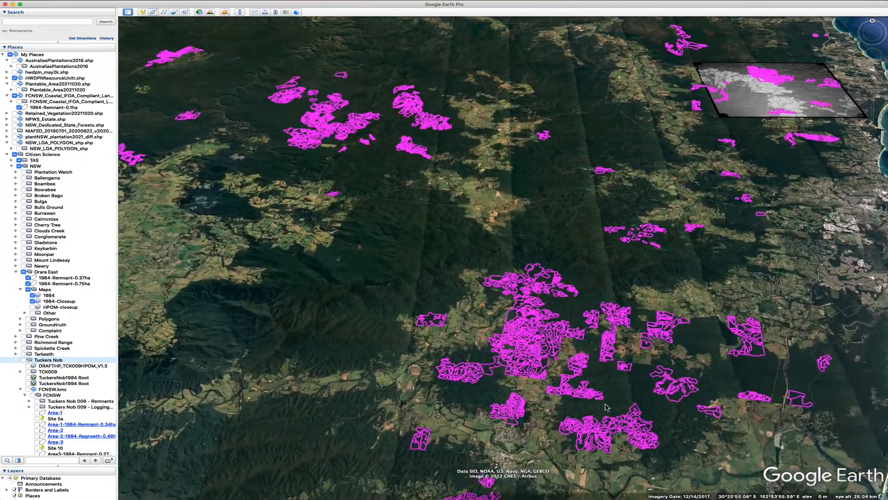
double_click(616, 331)
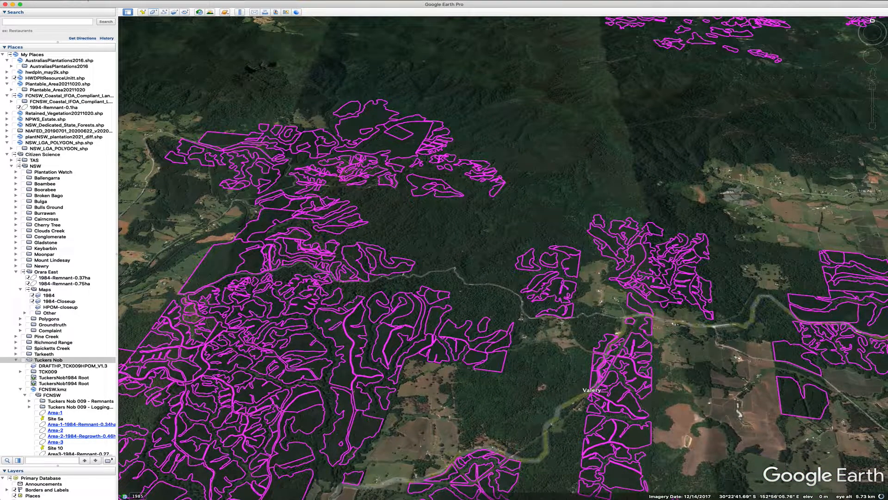
Reset tilt and compass again and zoom in on the harvest boundaries near Timboon Rd
click(90, 2)
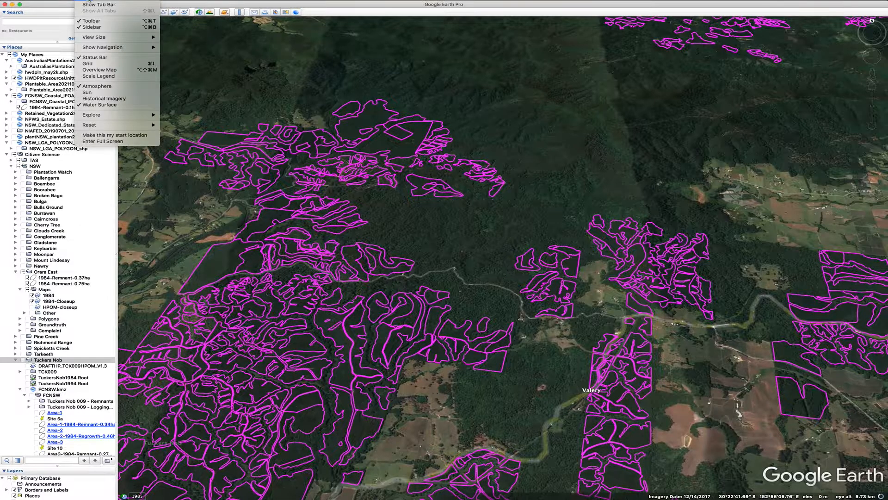
mouse_move(148, 125)
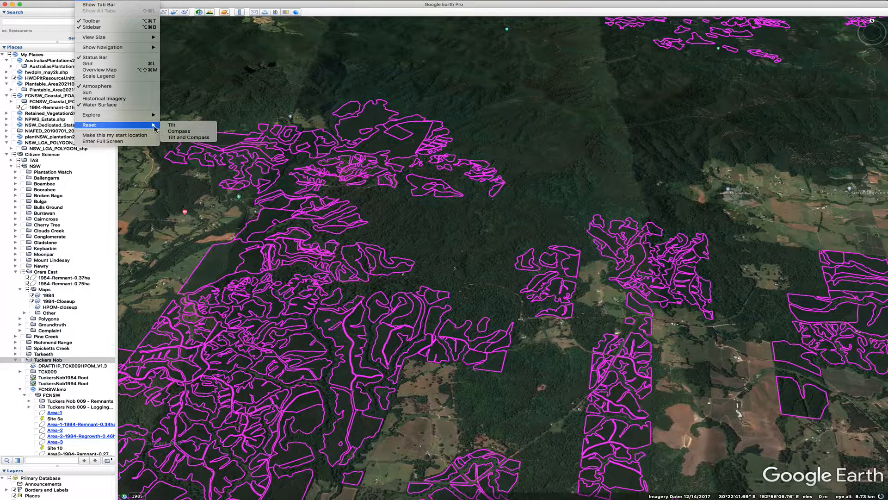
click(188, 137)
drag(547, 418, 529, 289)
scroll(478, 274, up, 5)
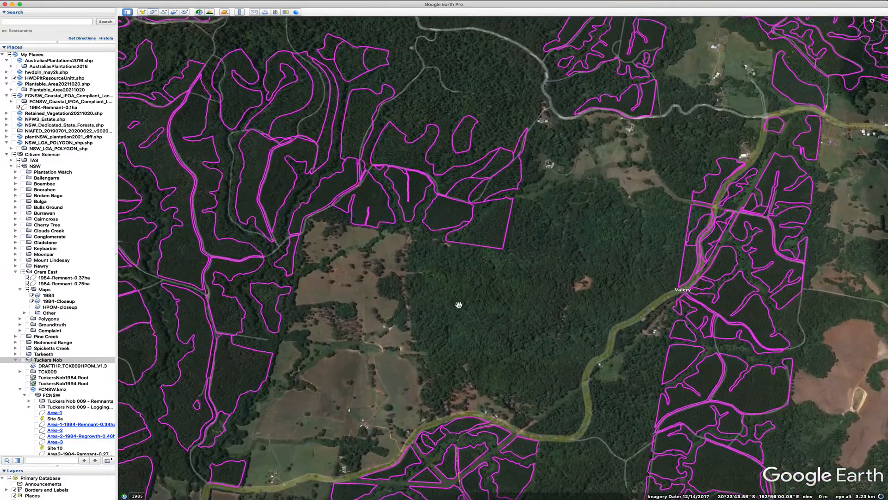
drag(426, 277, 528, 414)
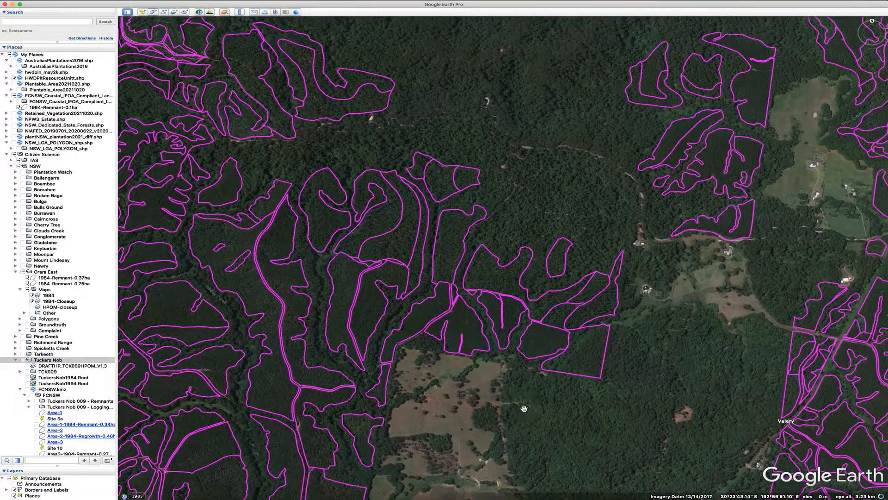
Browse the FCNSW.kmz contents under Tuckers Nob and expand the Remnants and Logging subfolders
scroll(44, 385, down, 5)
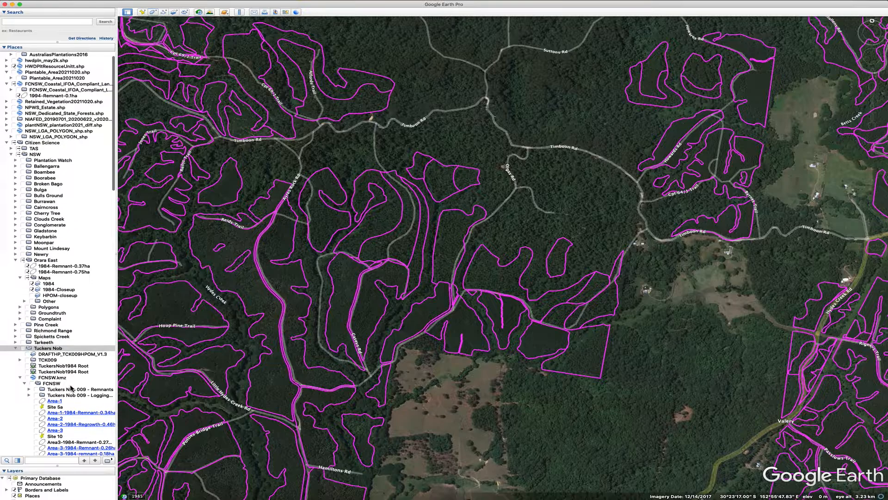
scroll(72, 389, down, 5)
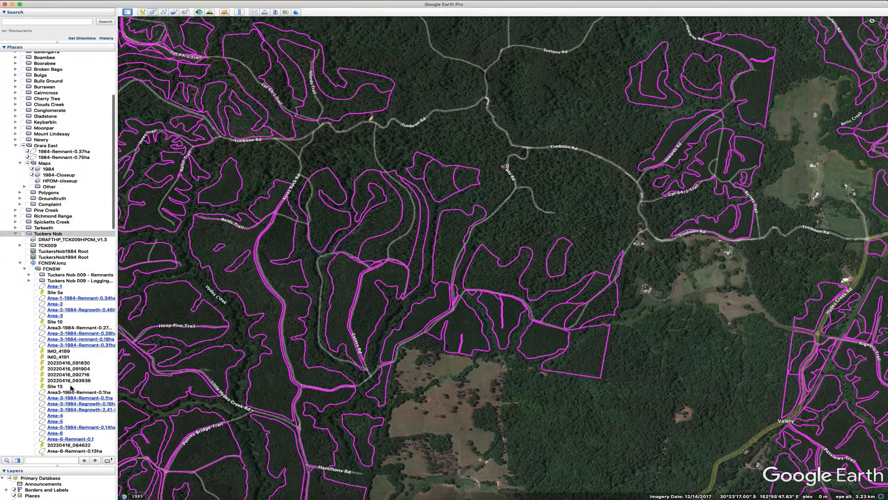
scroll(72, 389, down, 2)
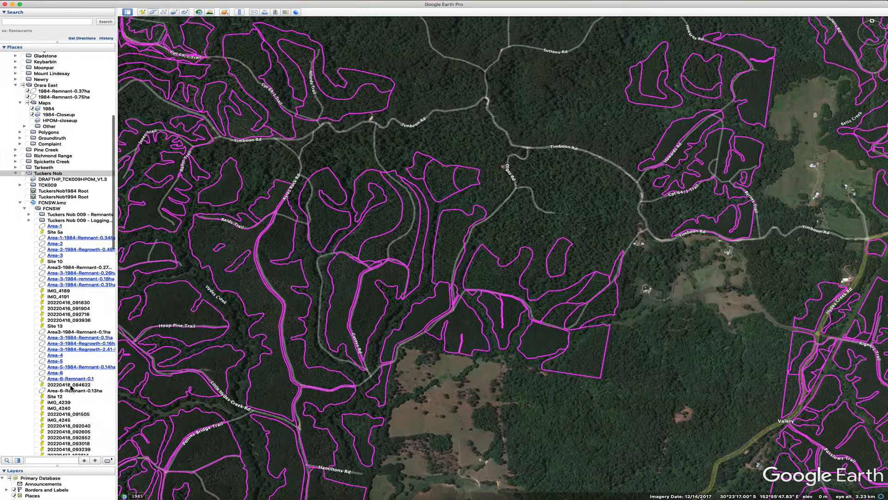
scroll(72, 389, down, 10)
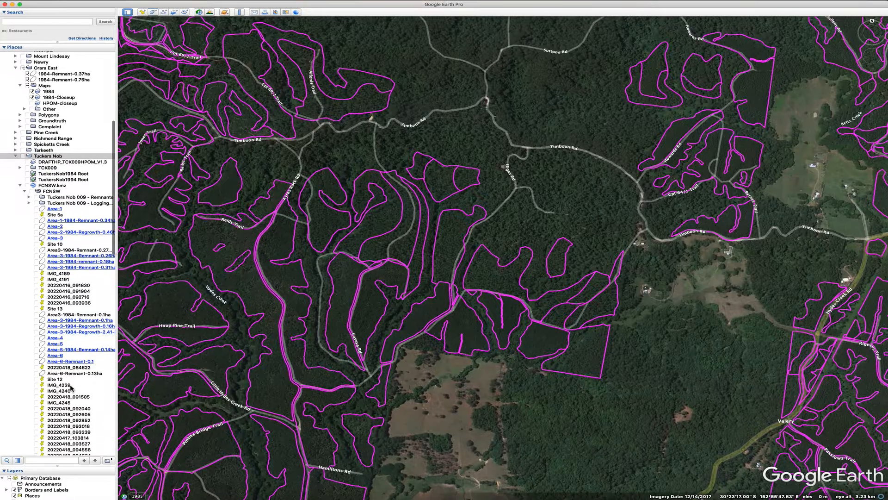
scroll(72, 389, down, 15)
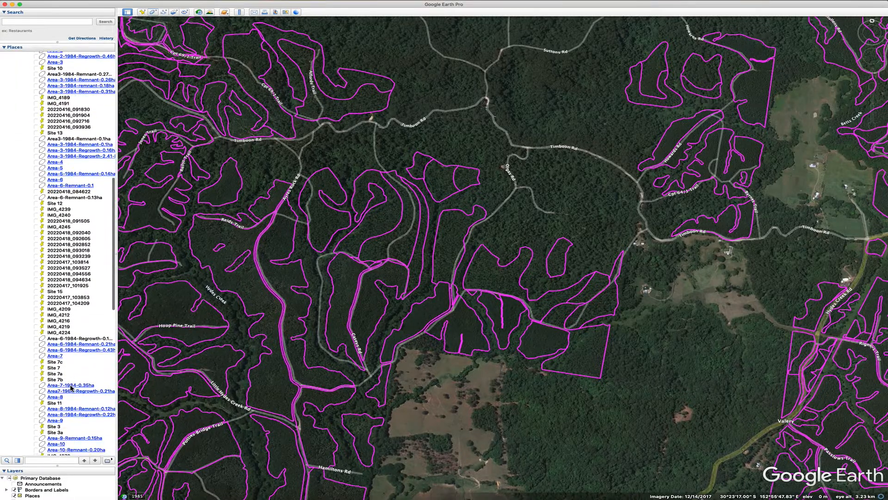
scroll(72, 388, down, 2)
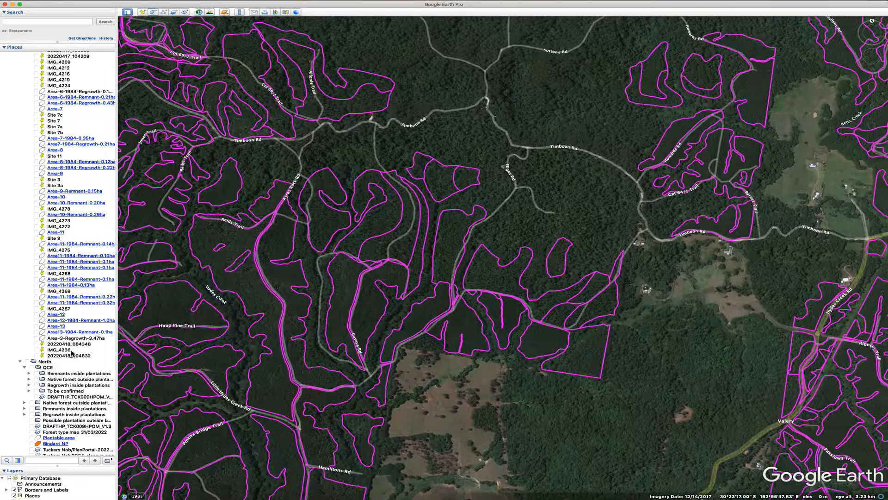
scroll(72, 353, up, 17)
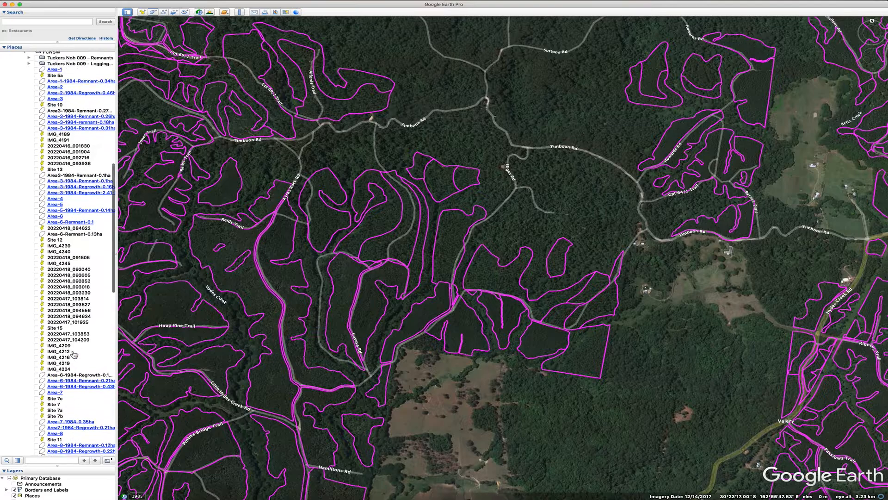
scroll(74, 355, up, 6)
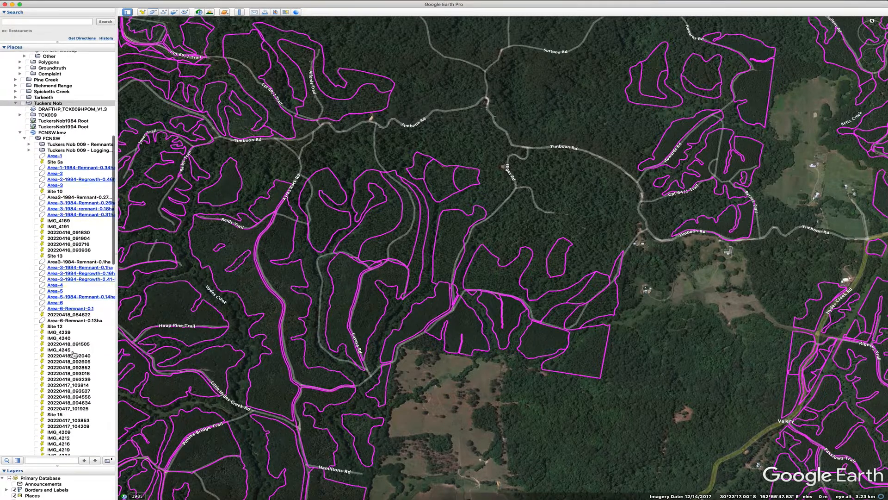
scroll(73, 354, up, 2)
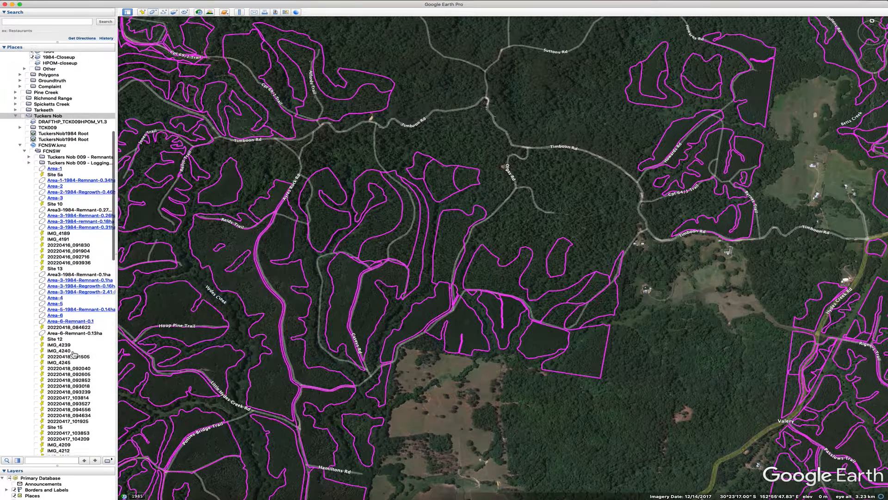
click(29, 165)
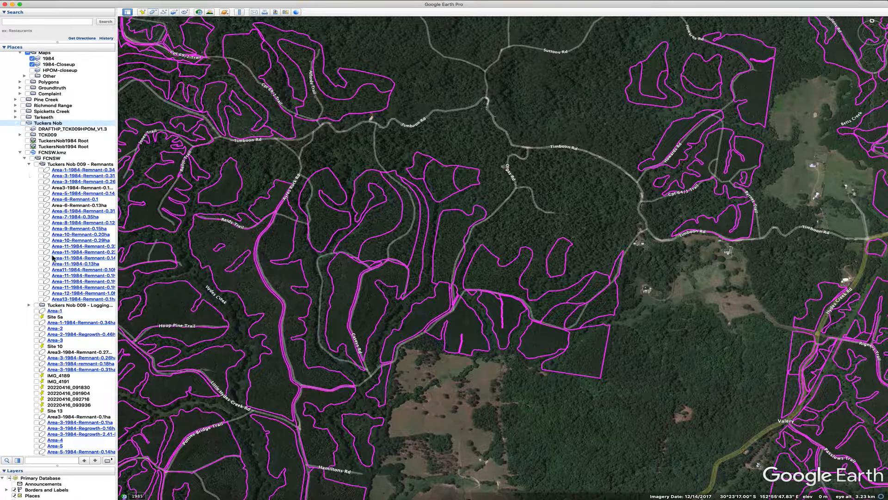
click(29, 305)
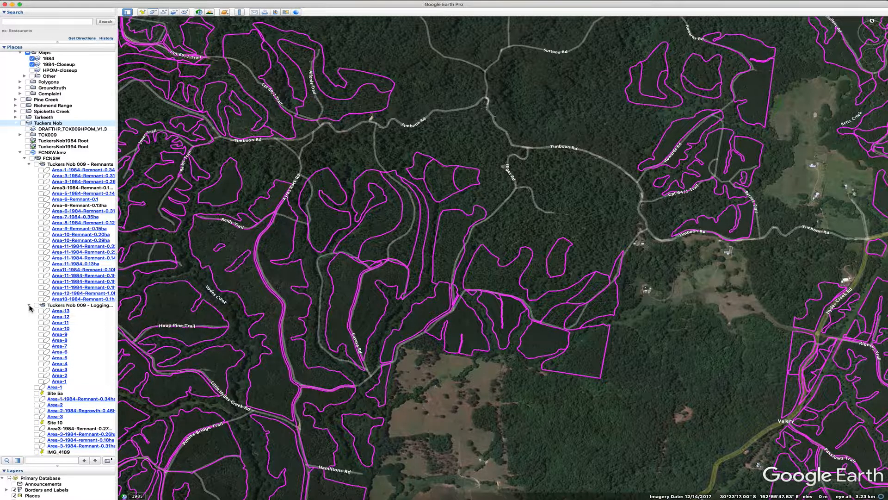
Show the TuckersNob1984 Root overlay and inspect the attributes of the compartment south of the road
click(28, 141)
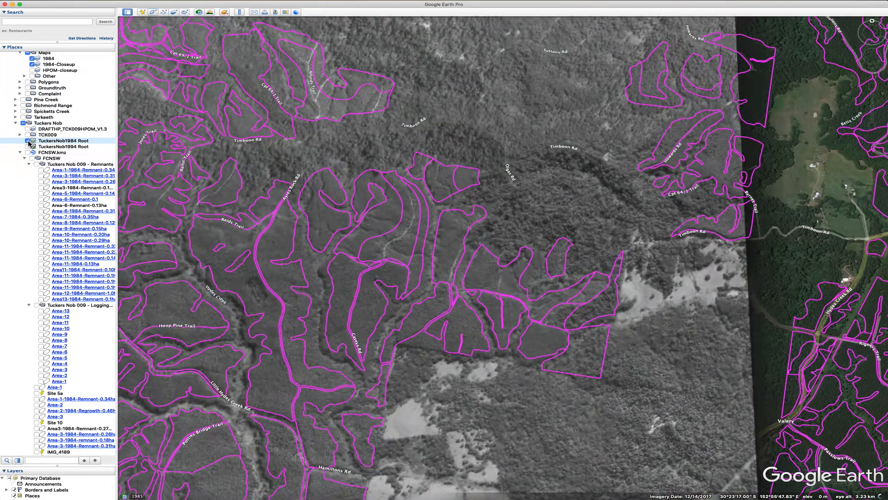
scroll(597, 348, up, 5)
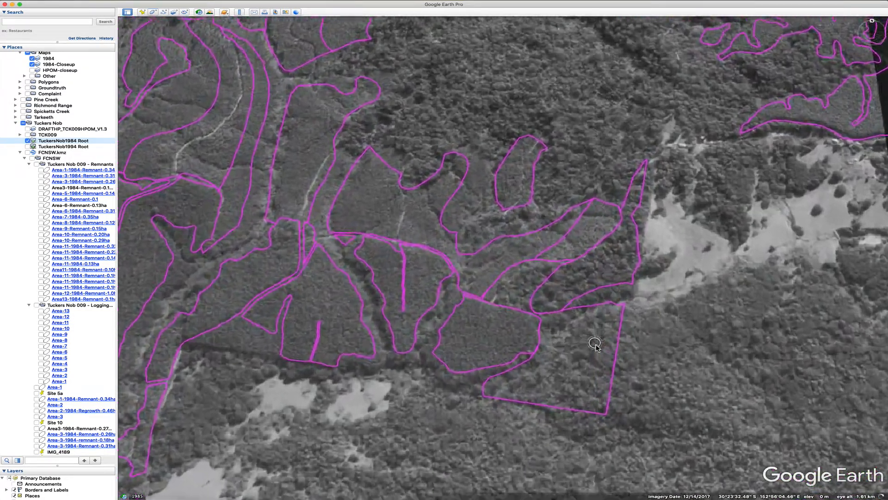
scroll(589, 364, down, 4)
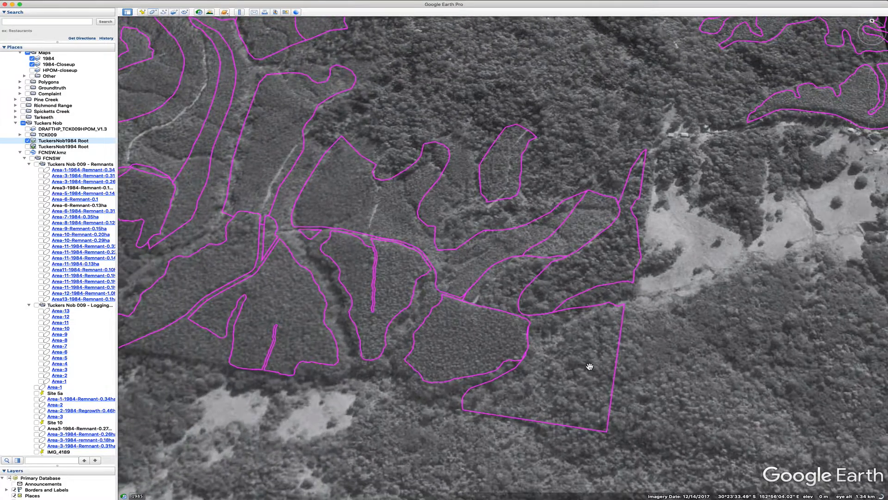
click(469, 332)
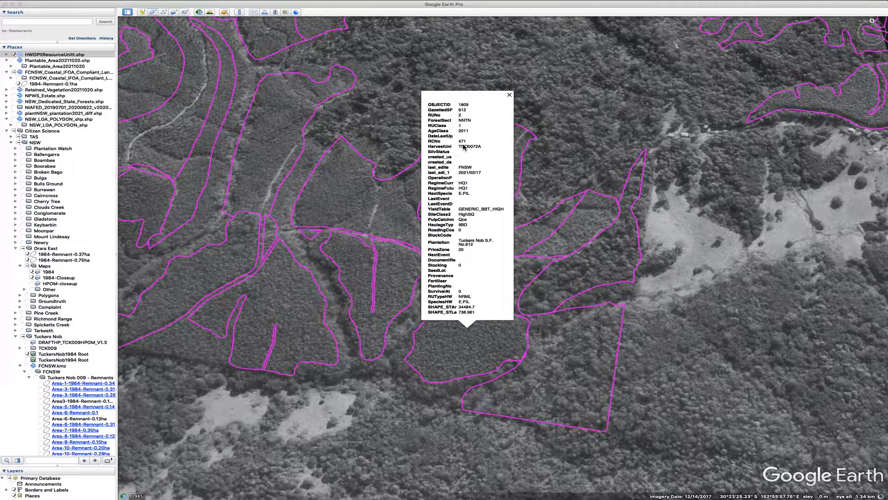
click(510, 96)
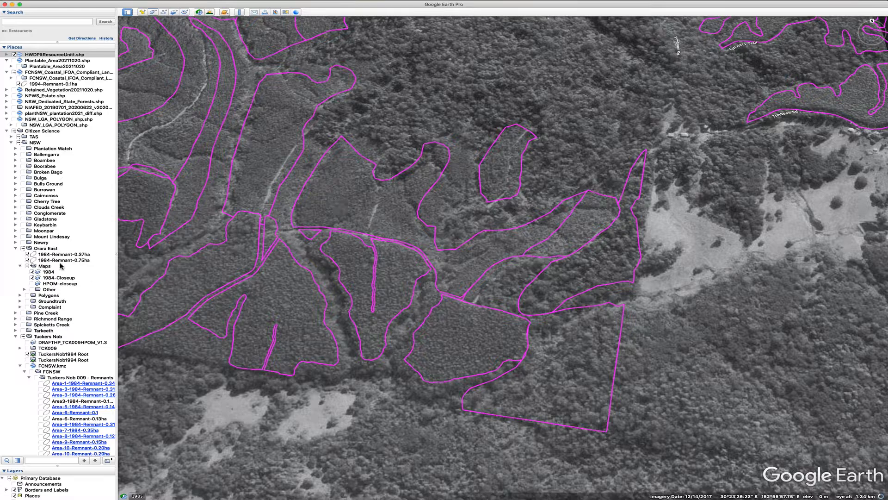
Hide the Orara East remnant polygons, its 1984 and 1984-Closeup overlays, and the TuckersNob1984 Root overlay
click(28, 261)
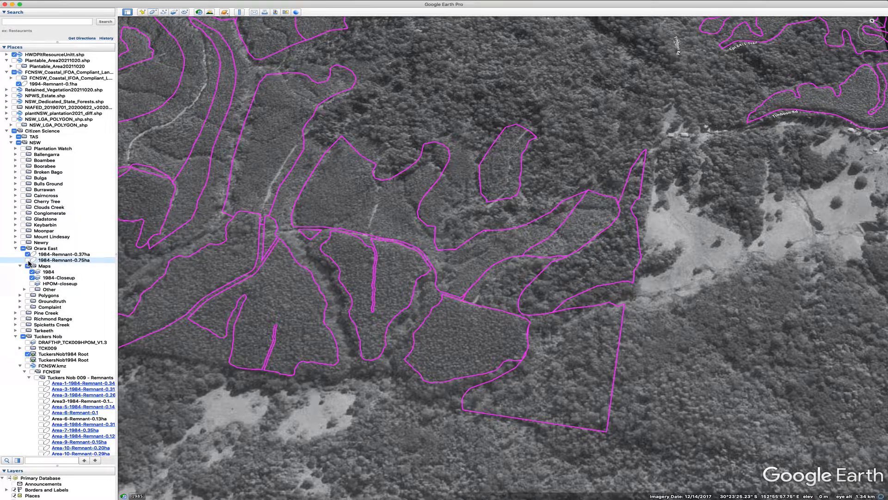
click(28, 254)
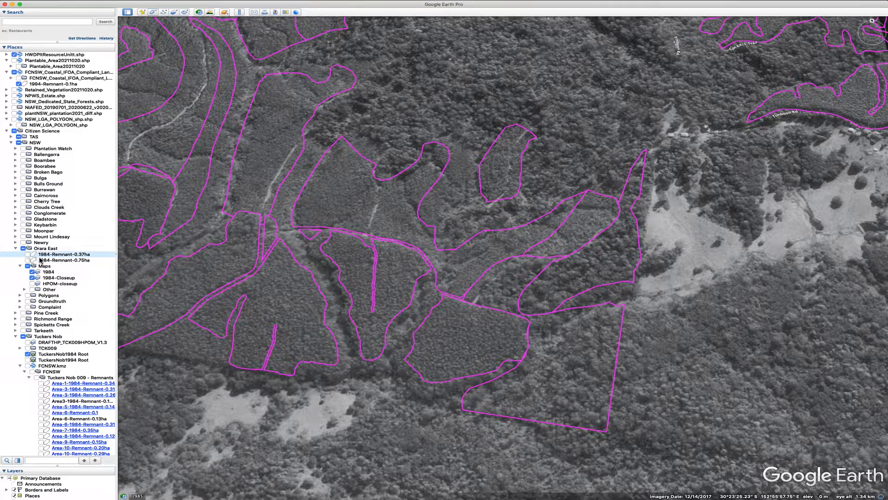
click(32, 272)
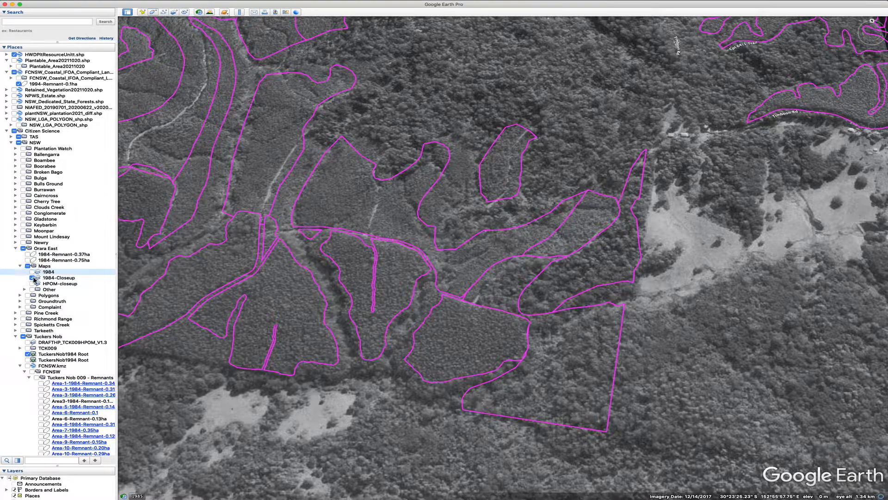
click(33, 277)
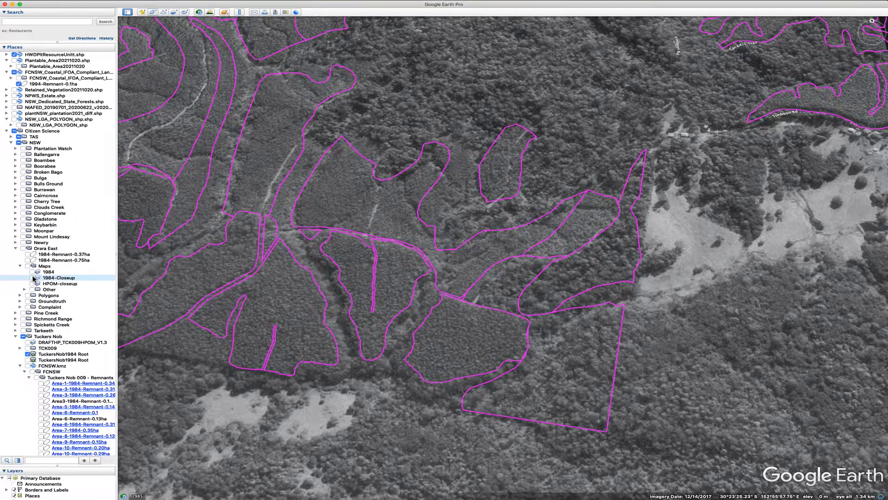
scroll(52, 292, down, 5)
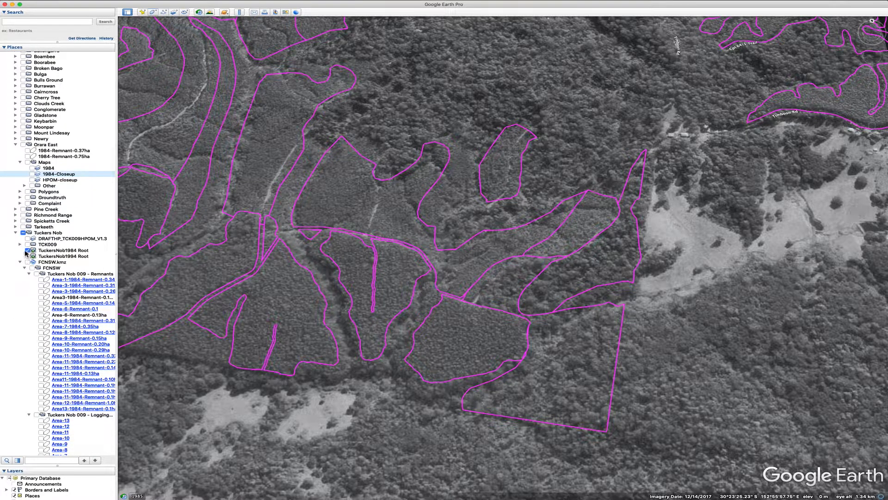
click(27, 250)
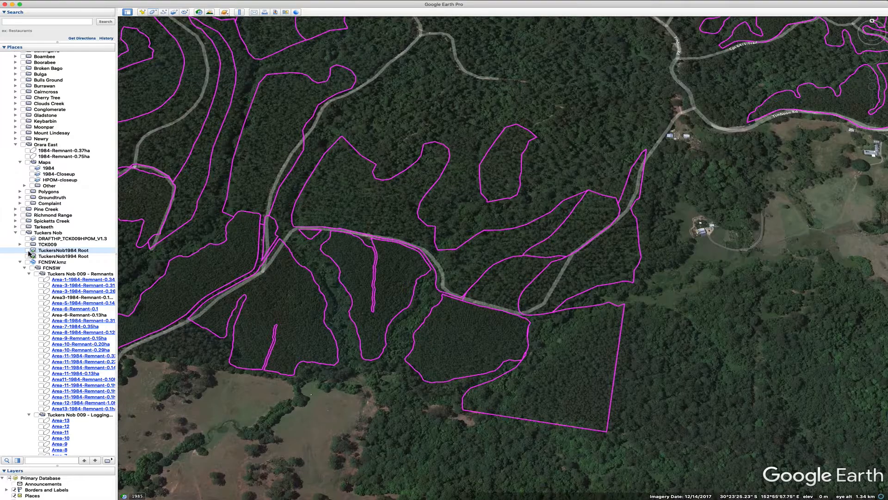
Check the compartment in historical imagery back to 2010, close historical imagery and re-show the TuckersNob1984 Root overlay
click(199, 13)
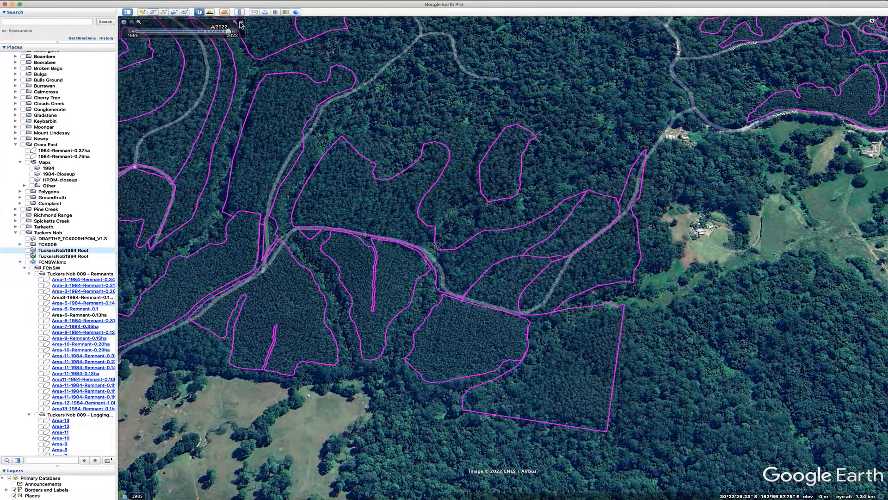
click(491, 342)
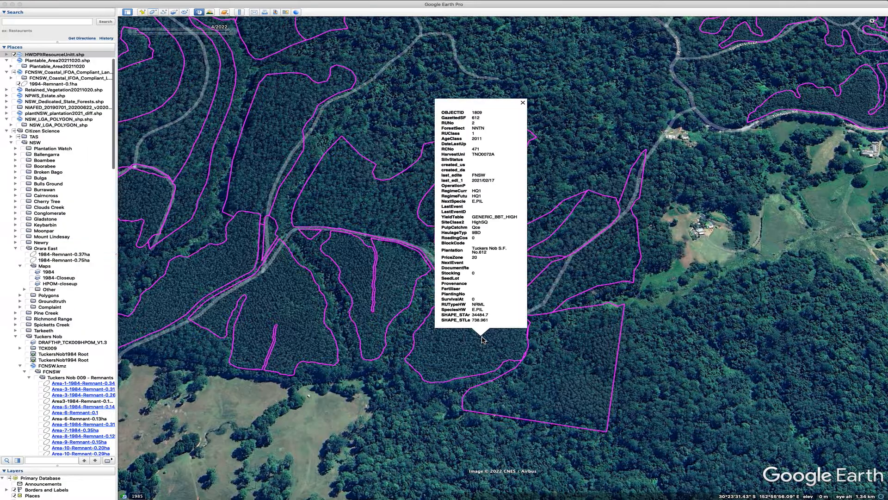
click(523, 103)
drag(224, 32, 205, 35)
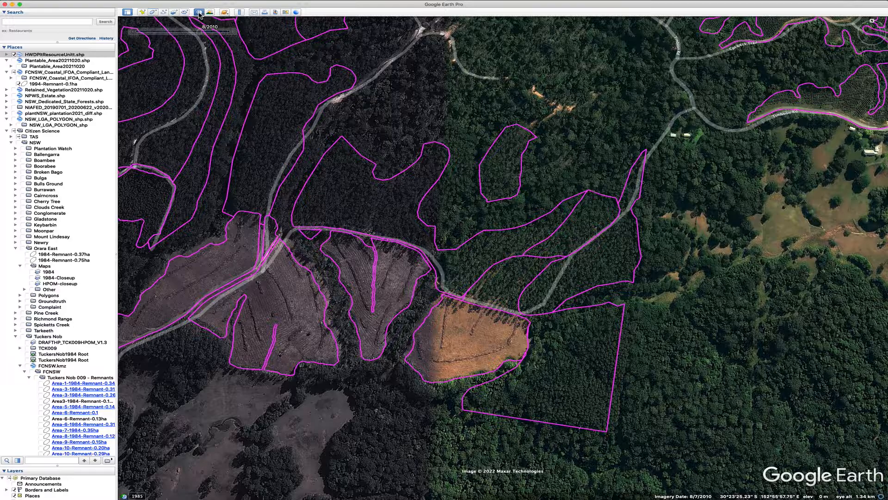
click(199, 12)
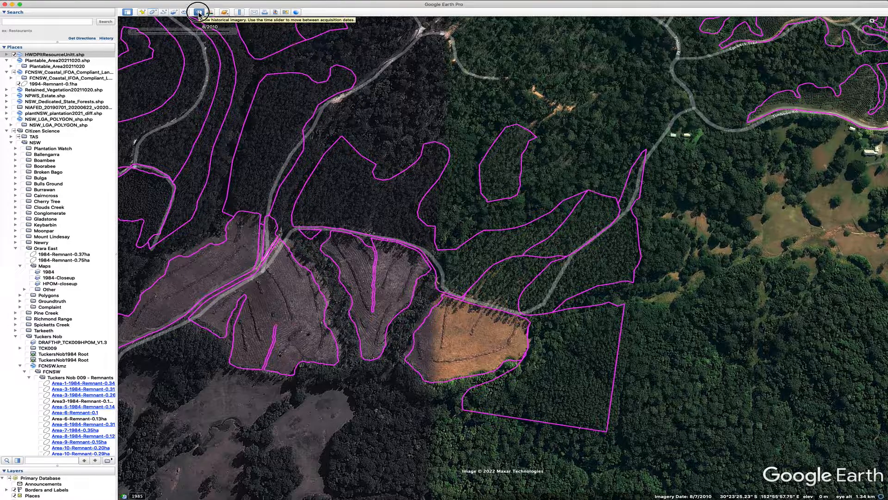
click(28, 355)
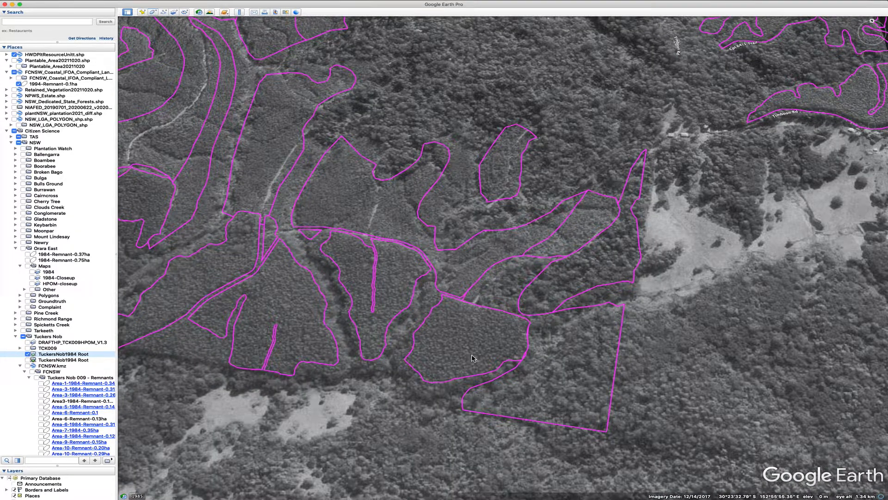
Inspect the attributes of two Tuckers Nob compartments near Timboon Rd, closing each information balloon
scroll(509, 324, down, 5)
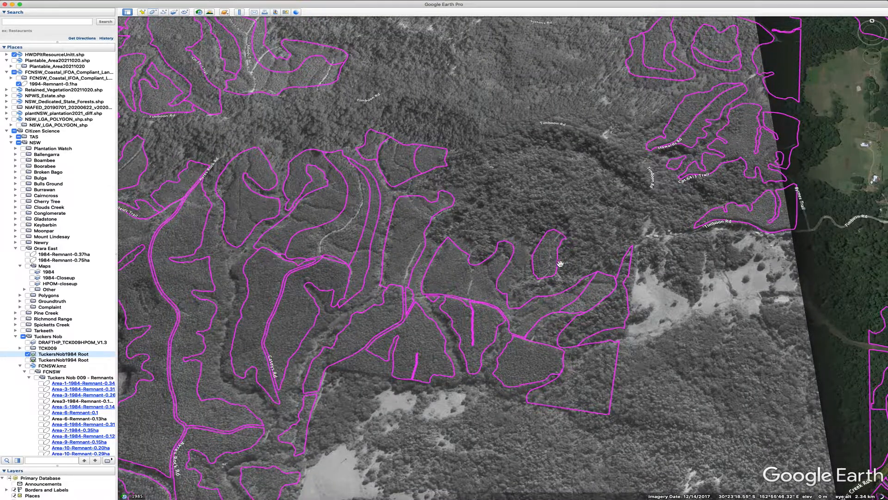
click(540, 259)
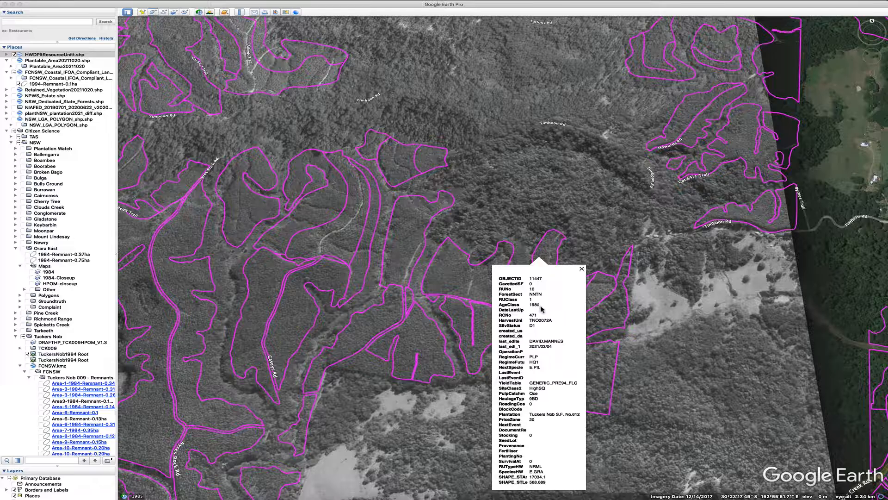
click(582, 269)
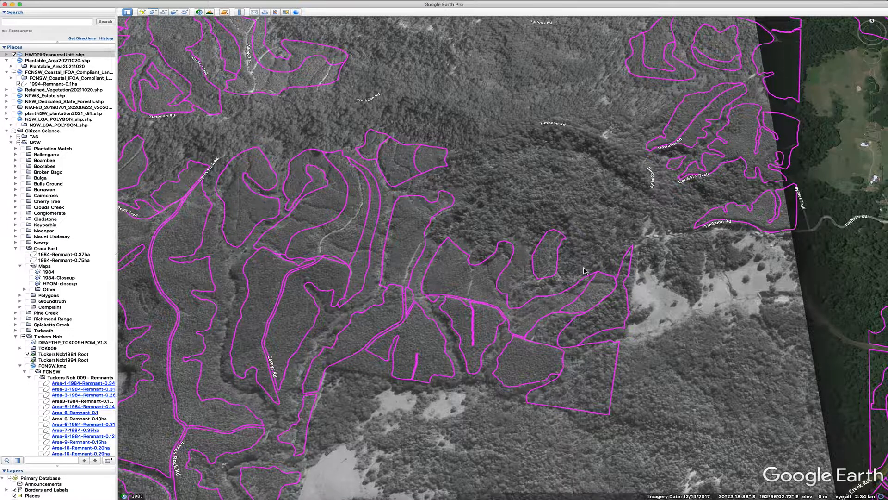
scroll(582, 266, up, 1)
scroll(580, 263, up, 2)
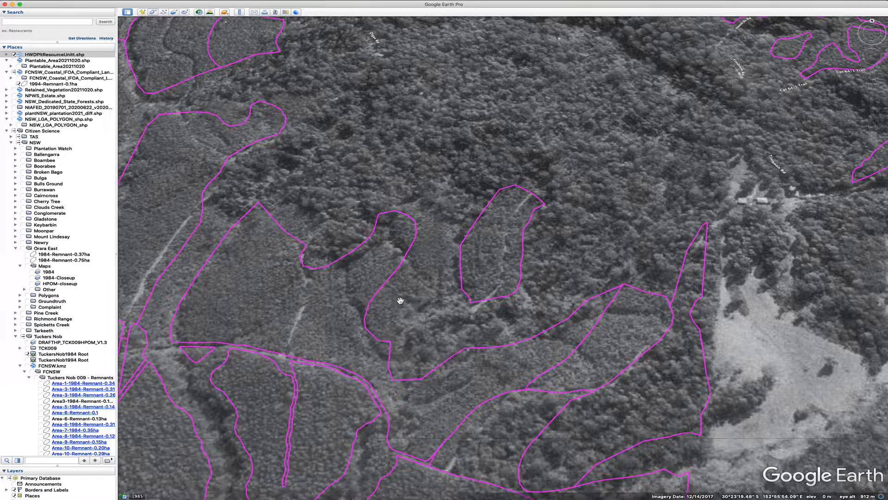
click(331, 324)
drag(331, 324, 554, 293)
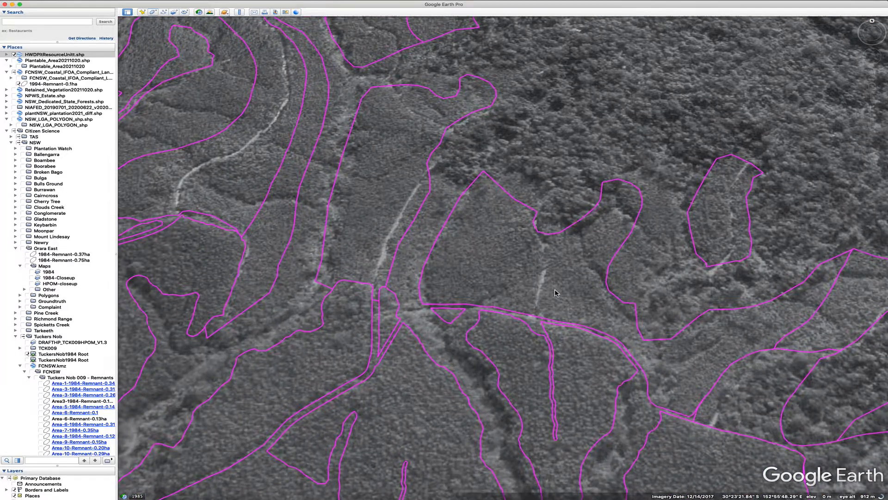
click(489, 253)
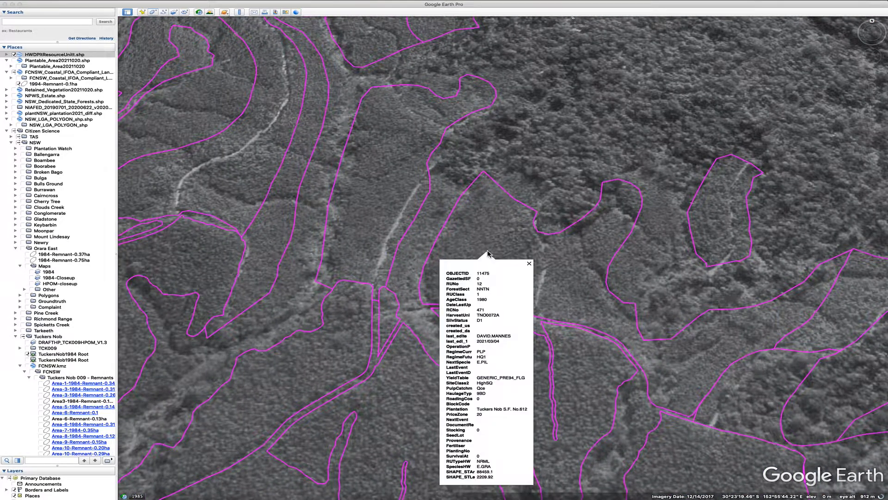
click(529, 263)
Inspect the attributes of the southern compartment and its western neighbour, closing each information balloon
scroll(511, 254, up, 5)
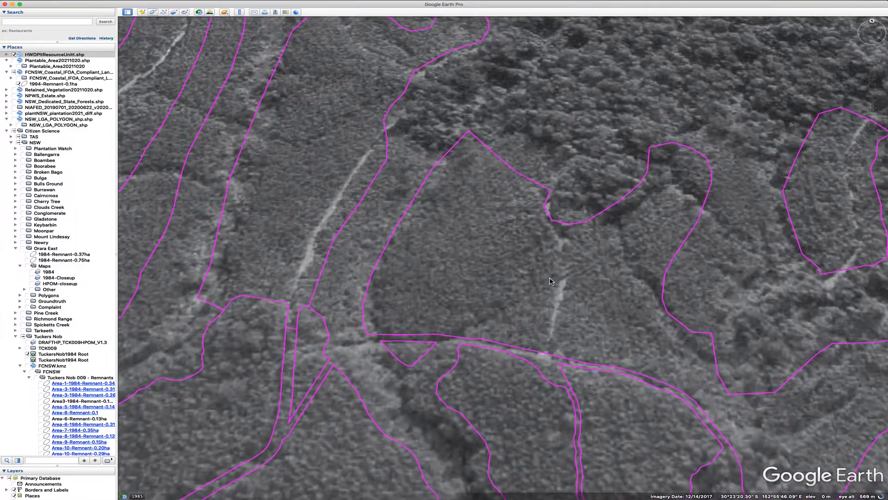
scroll(482, 310, down, 5)
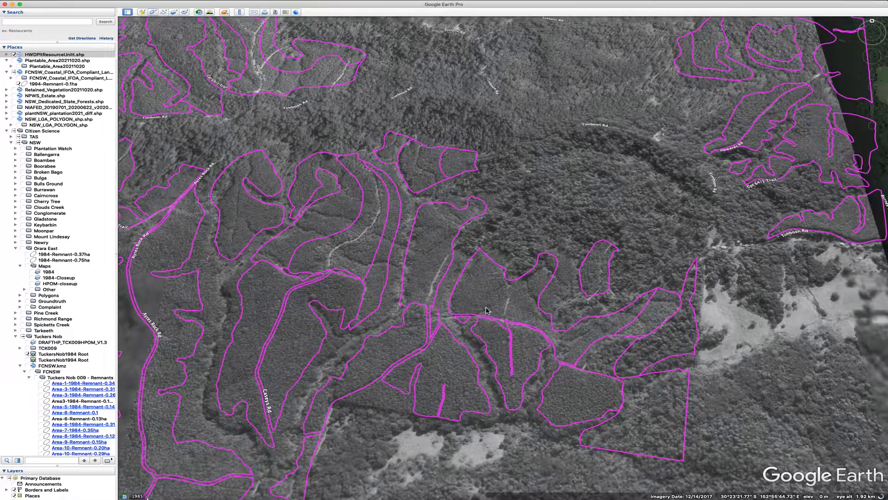
click(666, 411)
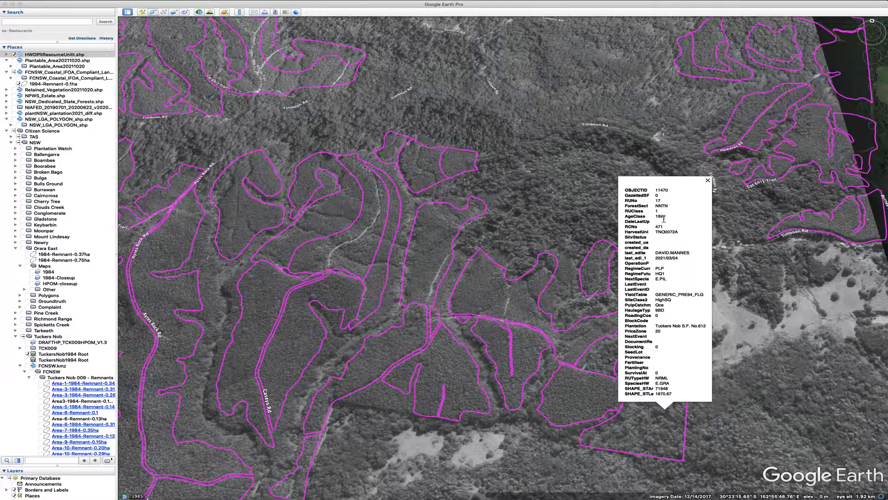
click(708, 180)
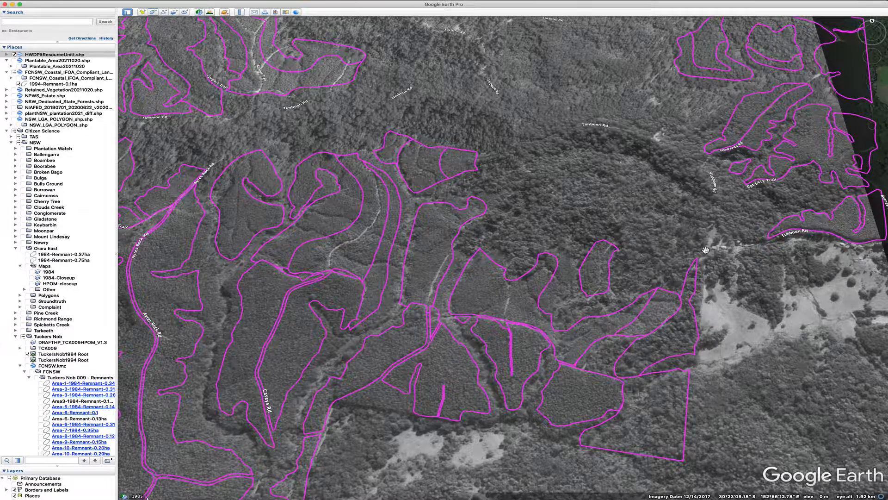
click(583, 393)
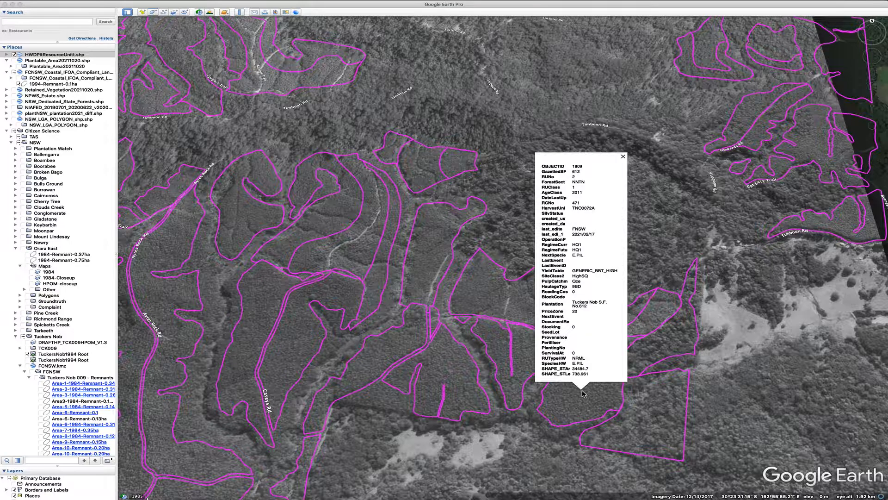
click(624, 156)
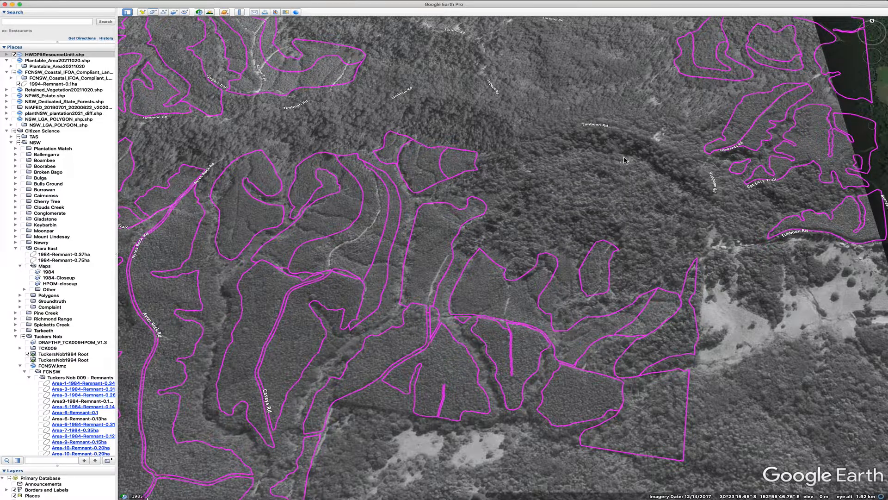
click(662, 417)
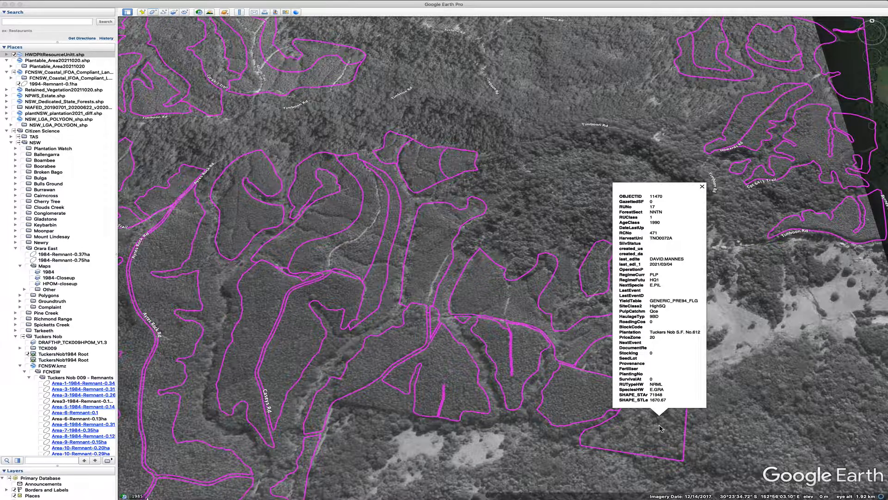
click(703, 187)
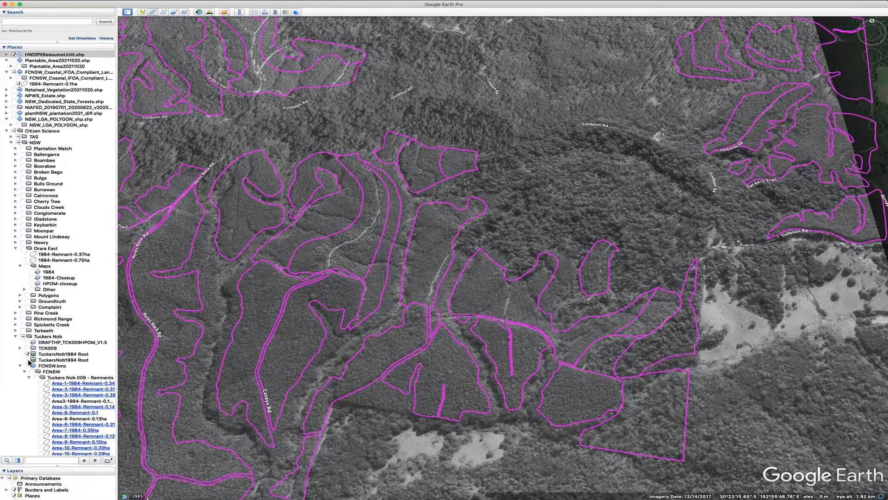
Show the TuckersNob1994 Root overlay, hide the TuckersNob1984 Root overlay, and zoom to the southern compartment
click(28, 360)
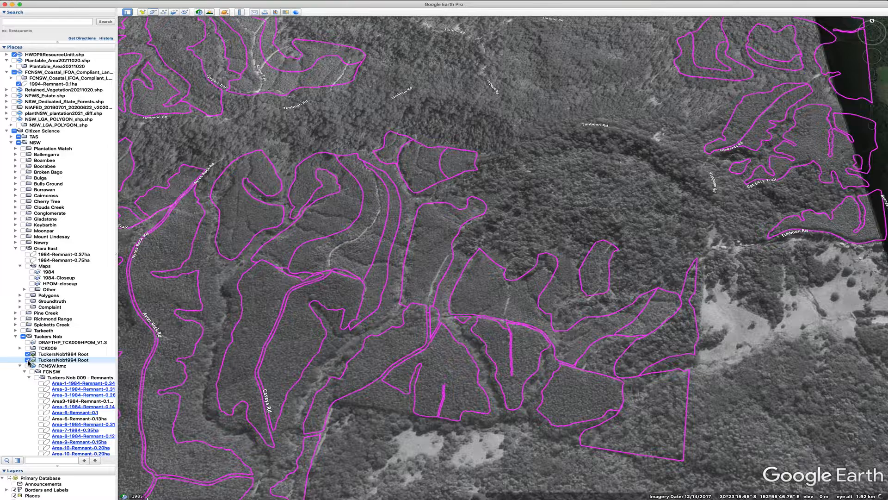
click(28, 354)
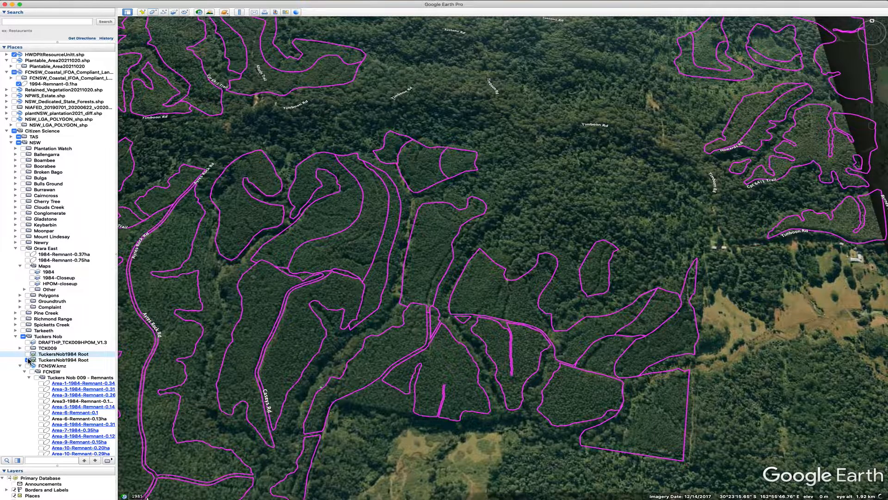
drag(657, 416, 601, 321)
scroll(600, 321, up, 5)
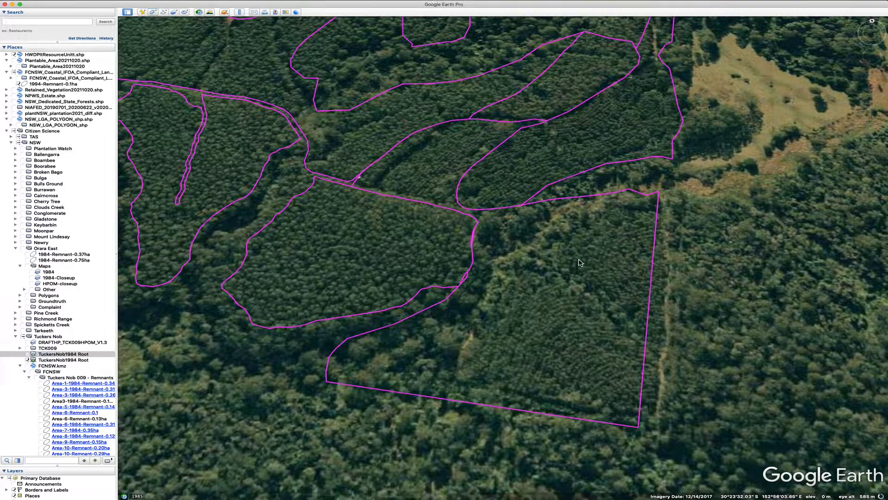
scroll(580, 262, down, 10)
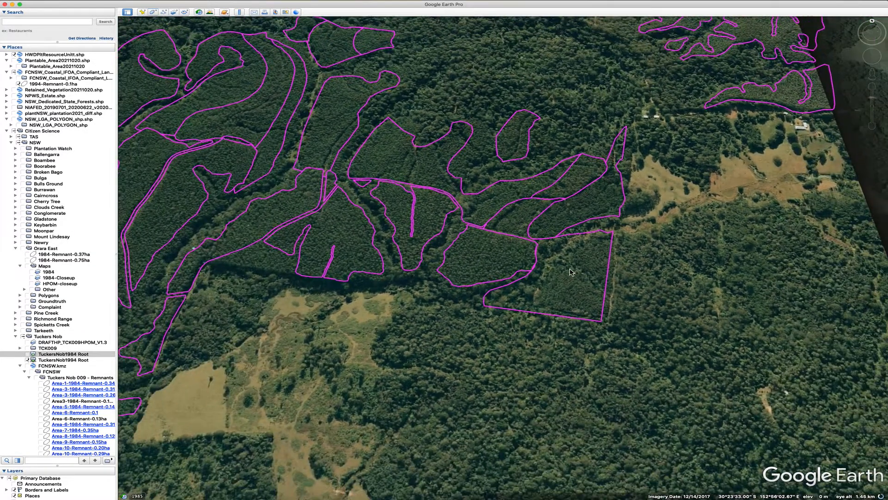
scroll(571, 271, up, 5)
scroll(572, 271, up, 3)
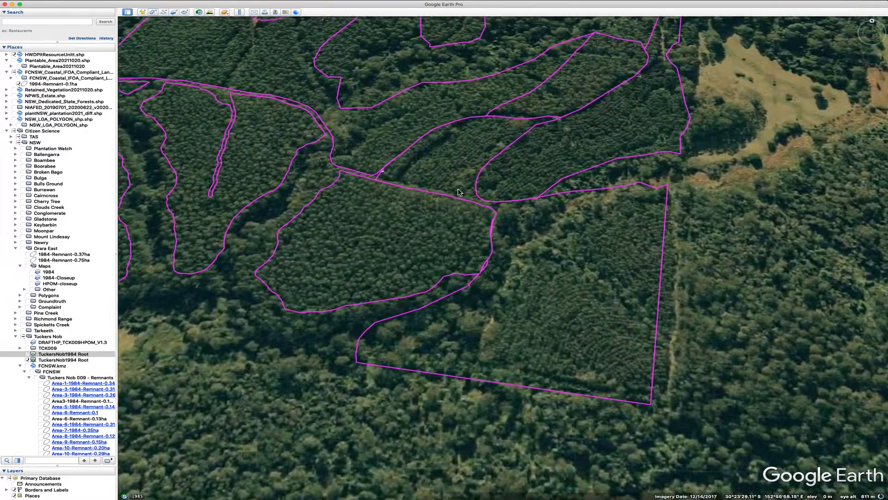
click(152, 12)
mouse_move(575, 196)
mouse_down()
mouse_move(509, 261)
mouse_move(483, 329)
mouse_move(509, 368)
mouse_move(532, 373)
mouse_up()
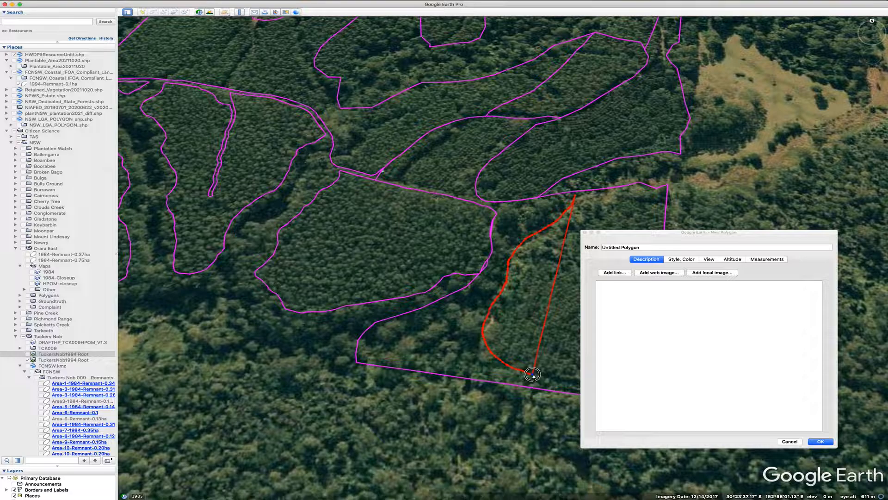
click(697, 235)
drag(696, 235, 153, 213)
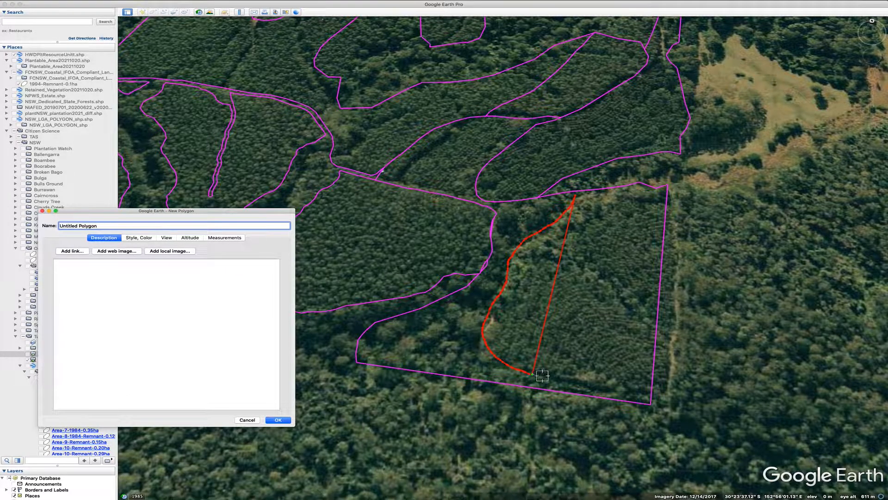
mouse_move(537, 376)
mouse_down()
mouse_move(638, 384)
mouse_move(612, 390)
mouse_move(583, 378)
mouse_move(596, 373)
mouse_move(623, 389)
mouse_move(651, 391)
mouse_move(652, 405)
mouse_up()
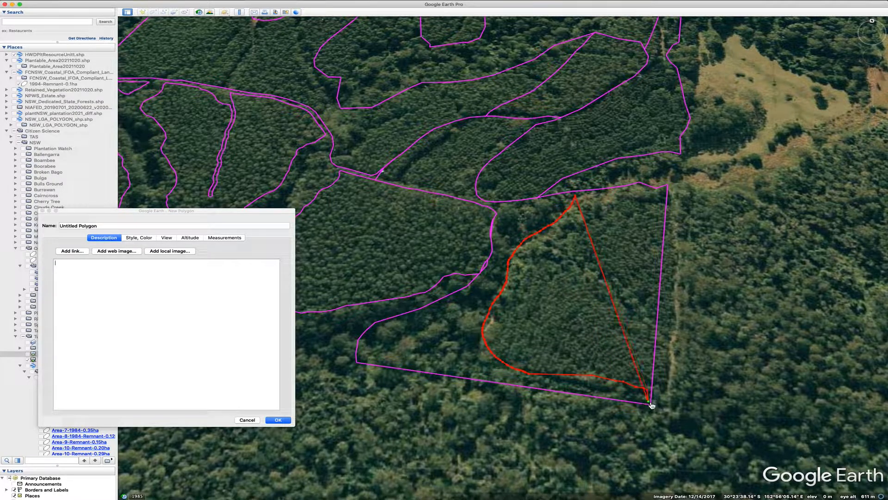
click(362, 360)
click(362, 353)
click(362, 341)
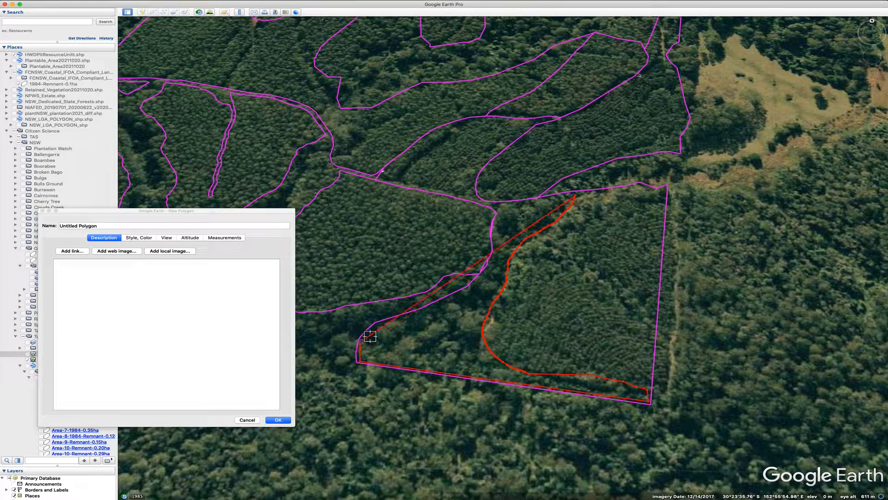
click(376, 331)
click(379, 326)
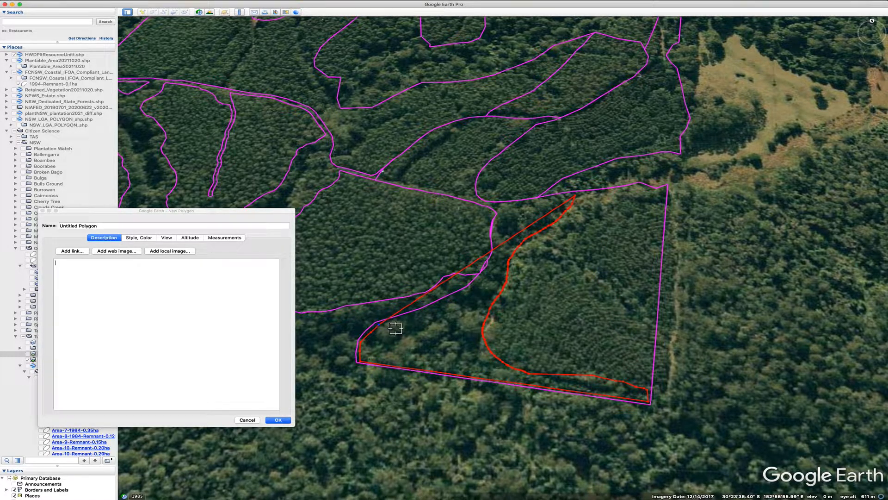
click(428, 311)
click(468, 288)
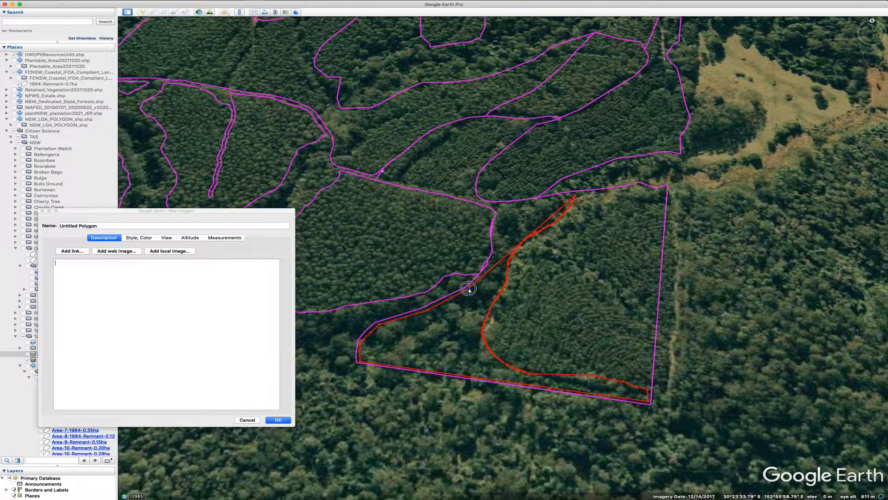
click(493, 265)
click(248, 419)
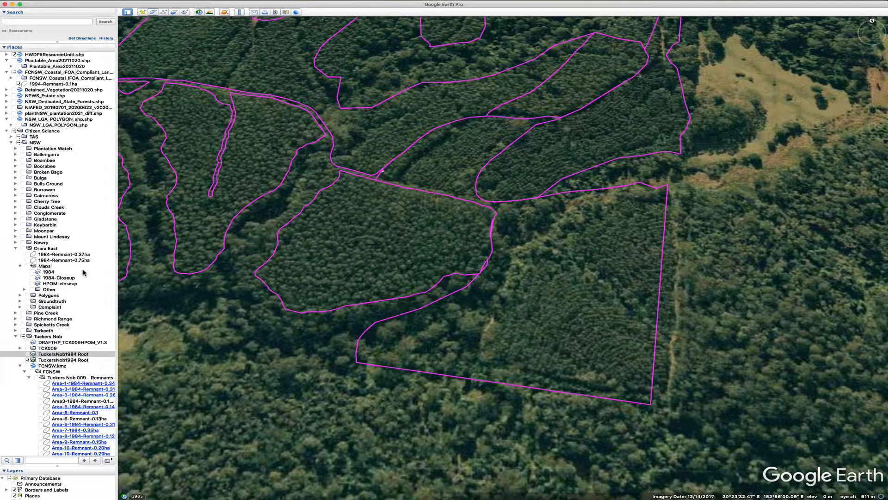
Fly to the Orara East placemark and reset the view's tilt and compass to look straight down
double_click(50, 249)
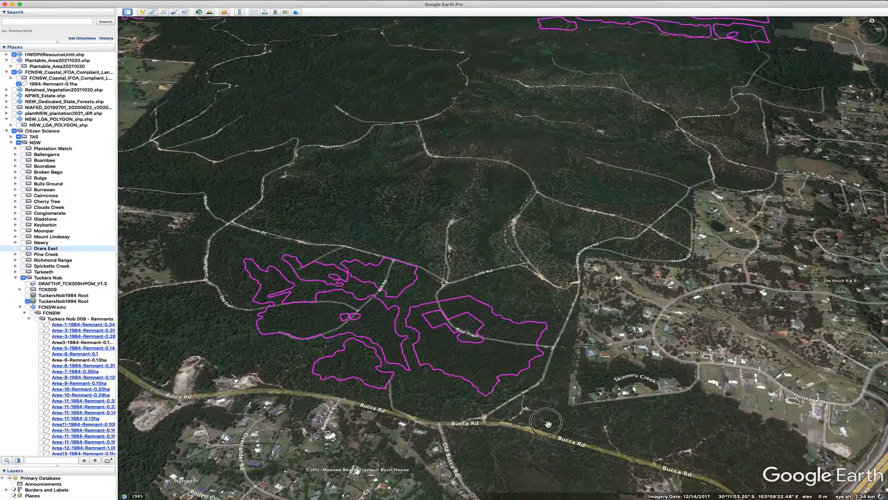
drag(550, 422, 601, 322)
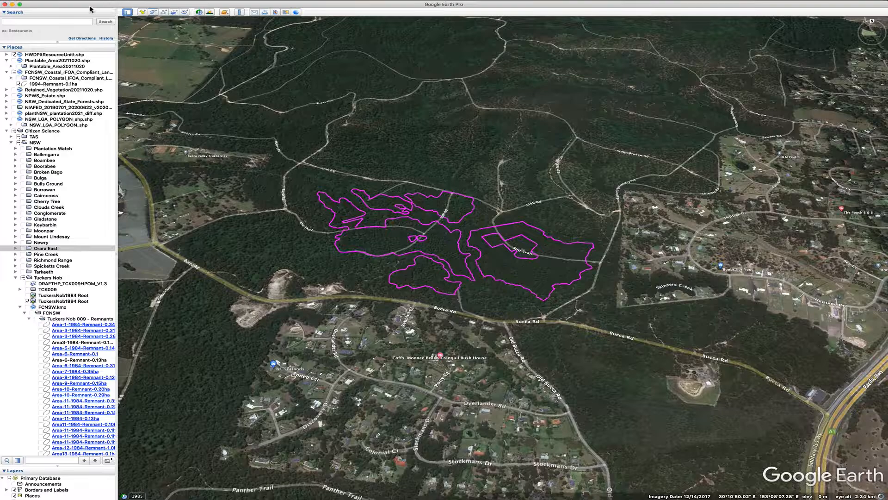
click(91, 5)
mouse_move(127, 129)
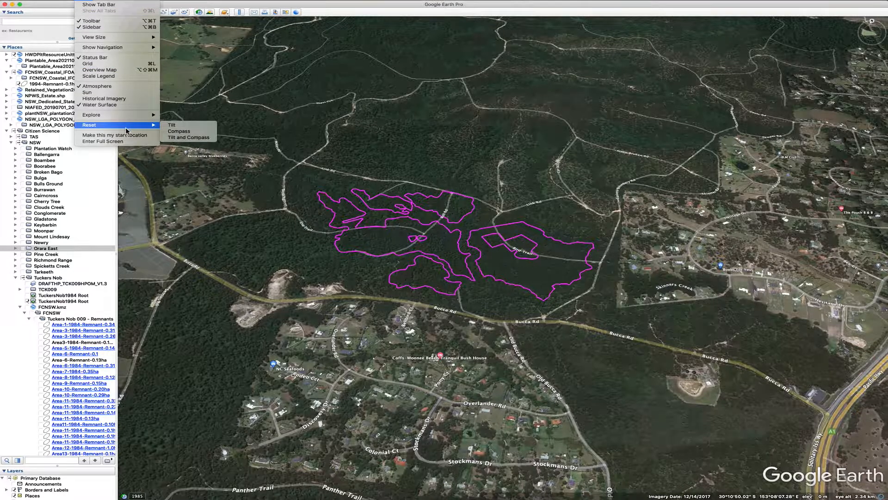
click(185, 138)
scroll(574, 324, up, 5)
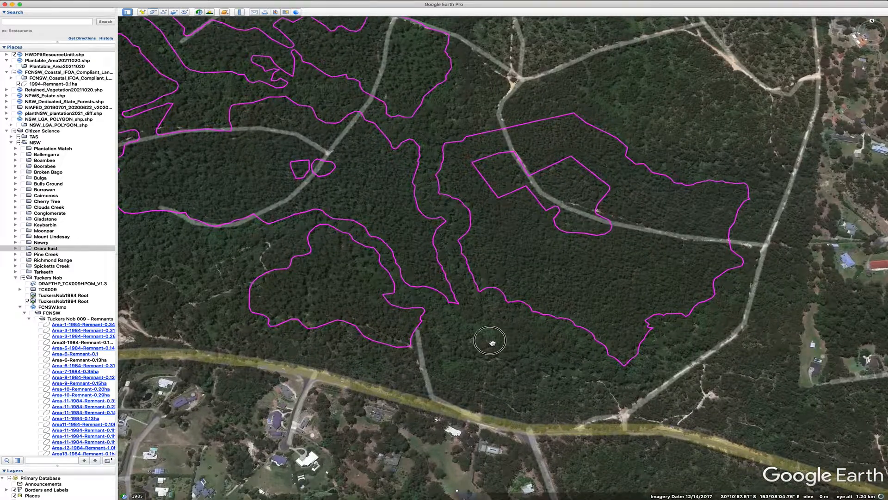
drag(486, 341, 594, 417)
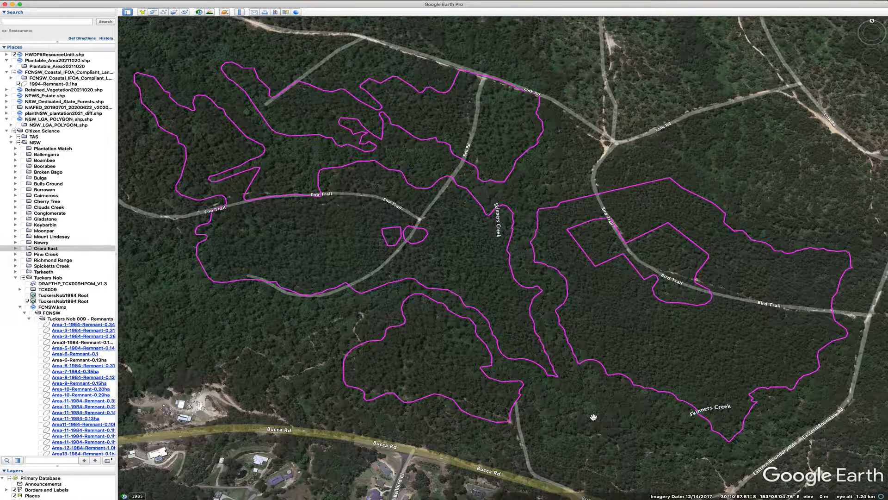
Expand the Orara East folder and show its 1984-Closeup map overlay
click(16, 249)
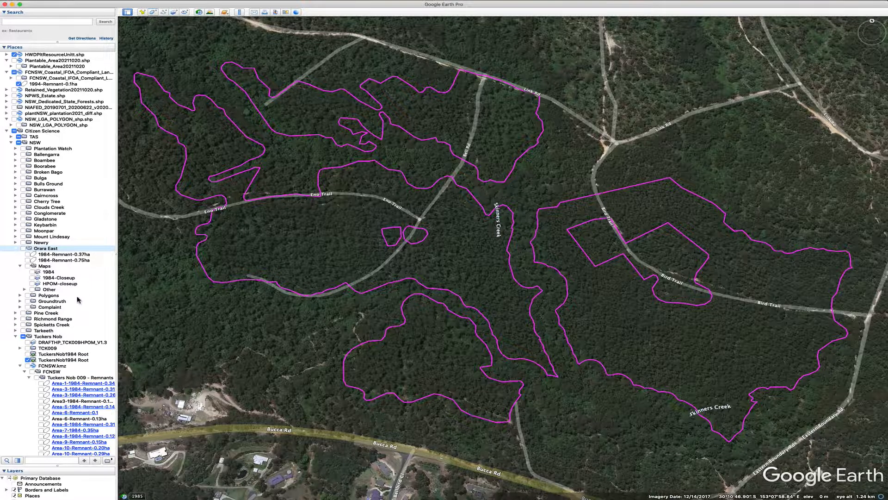
click(32, 278)
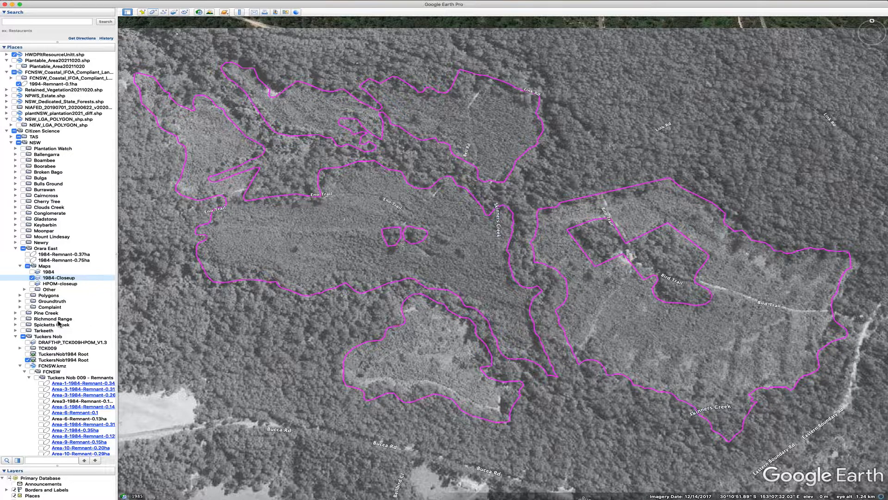
scroll(59, 324, down, 3)
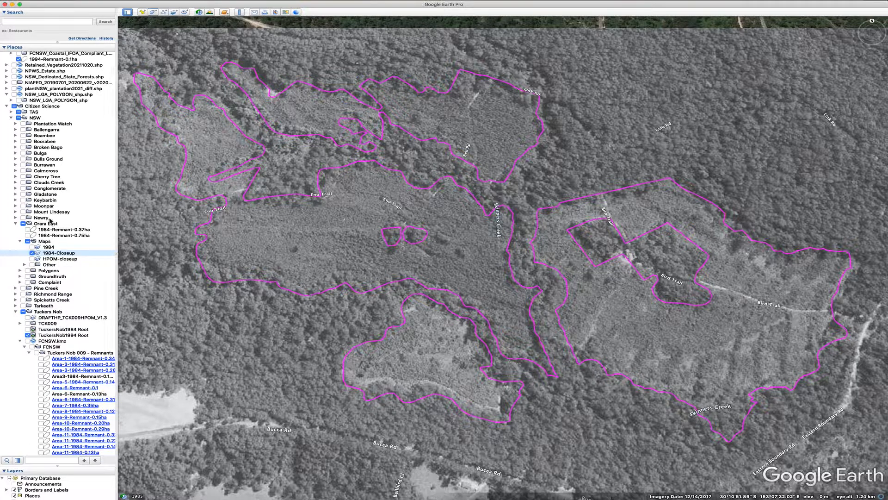
Briefly display the Orara East 1984-Remnant-0.37ha and 1984-Remnant-0.75ha polygons, then hide both again
click(27, 229)
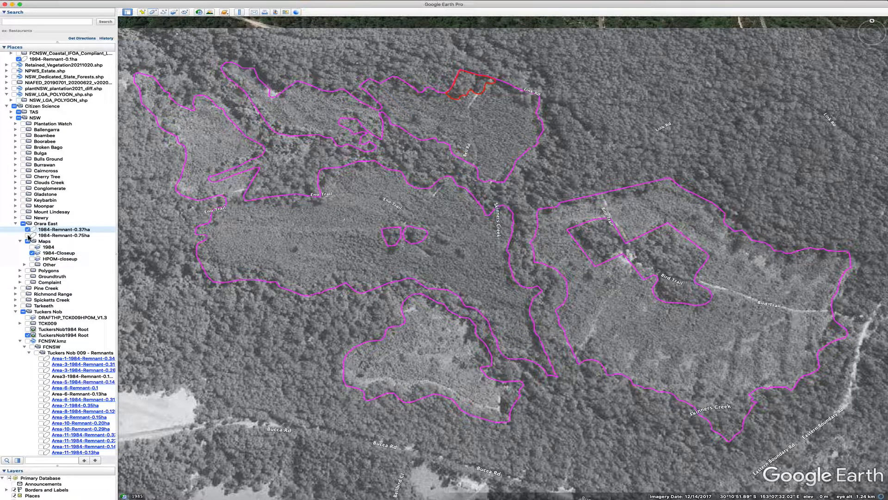
click(28, 235)
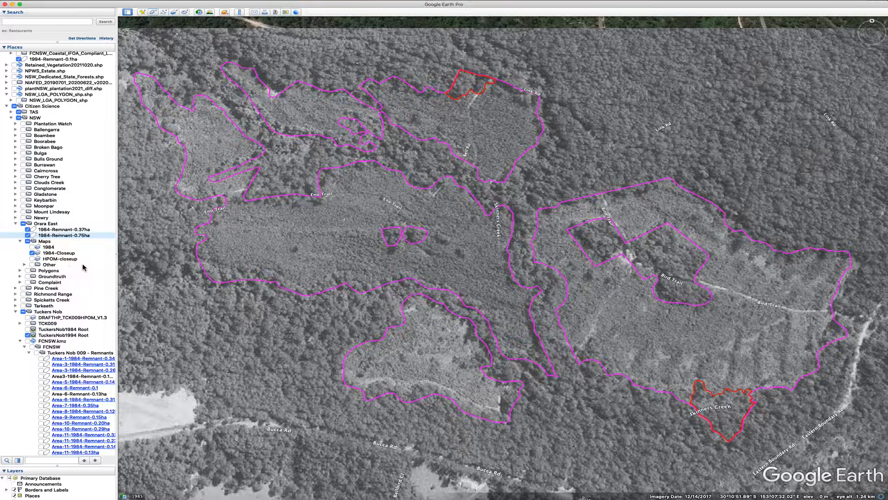
scroll(84, 268, down, 1)
scroll(83, 268, down, 4)
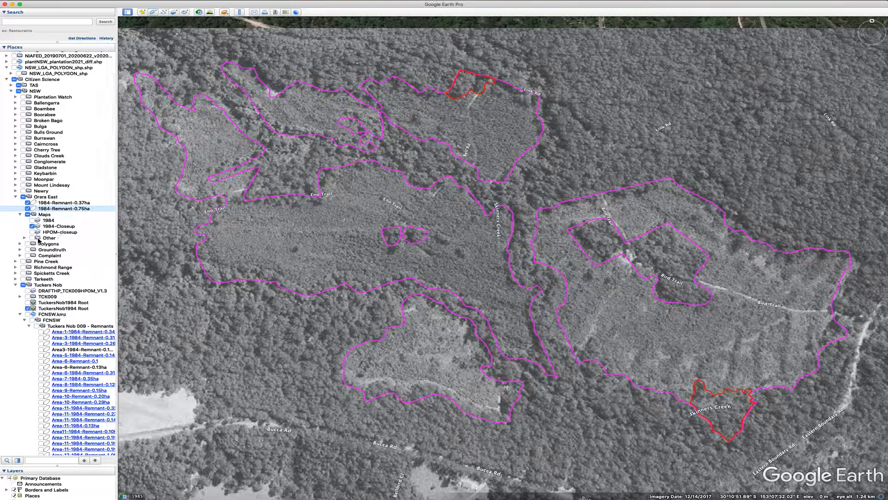
click(28, 202)
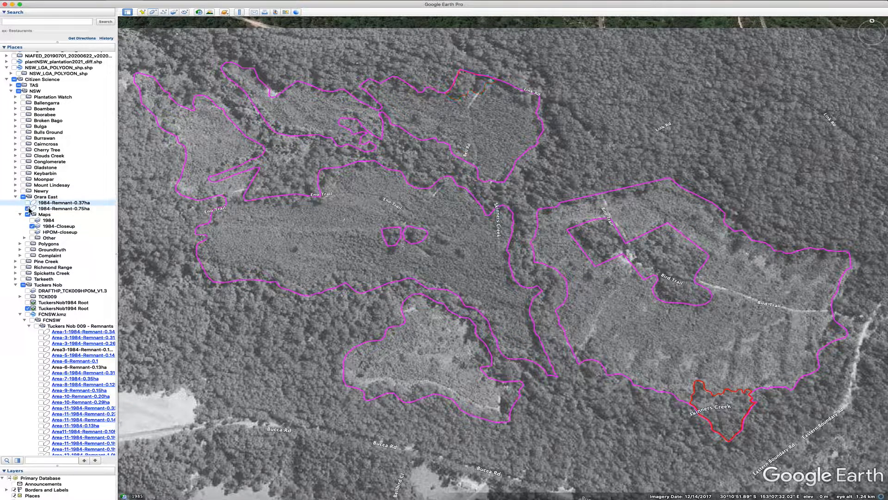
click(28, 209)
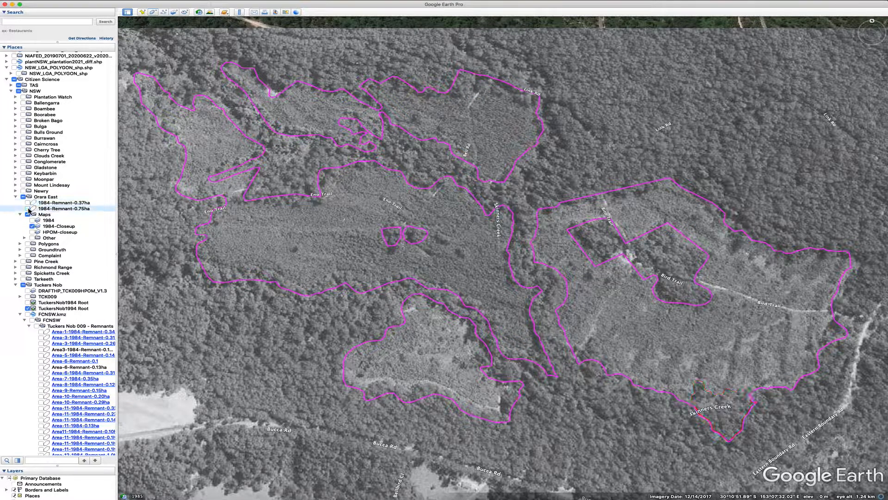
Turn on the Orara East Polygons folder to display all its remnant polygons over the imagery
click(28, 244)
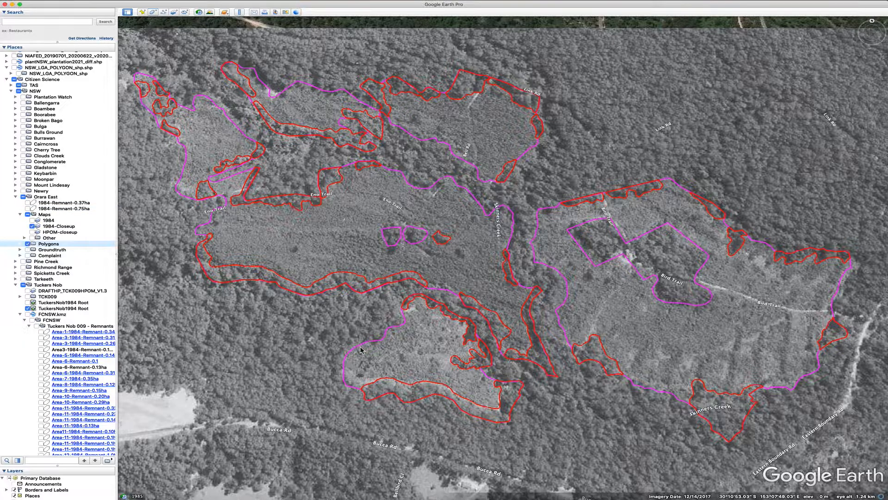
drag(315, 319, 318, 344)
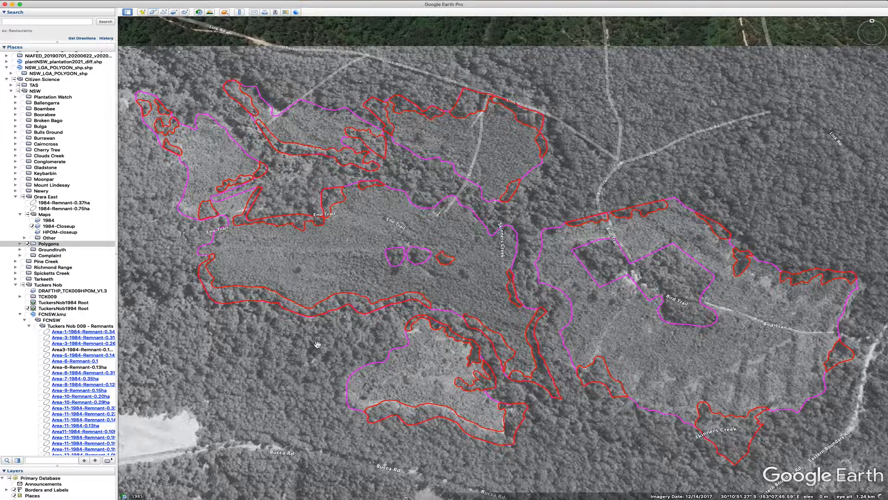
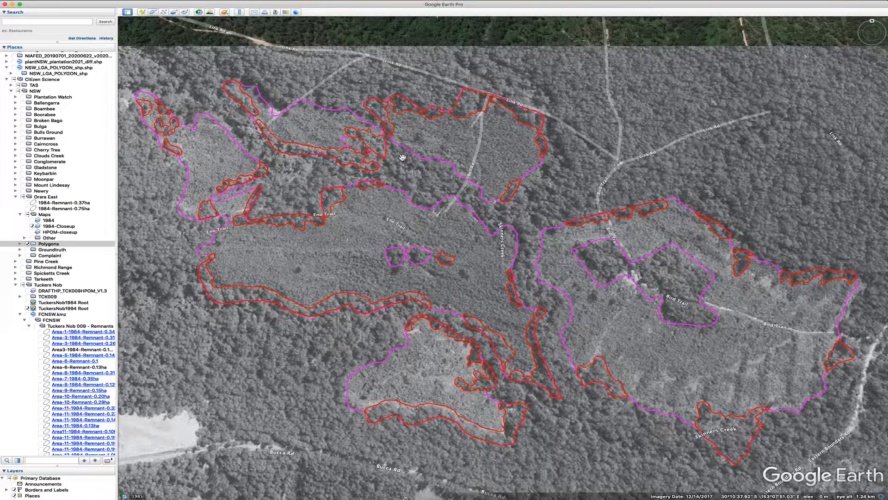
Zoom in on the remnant polygons north of Emu Trail and reset the tilt and compass to look straight down
scroll(403, 157, up, 5)
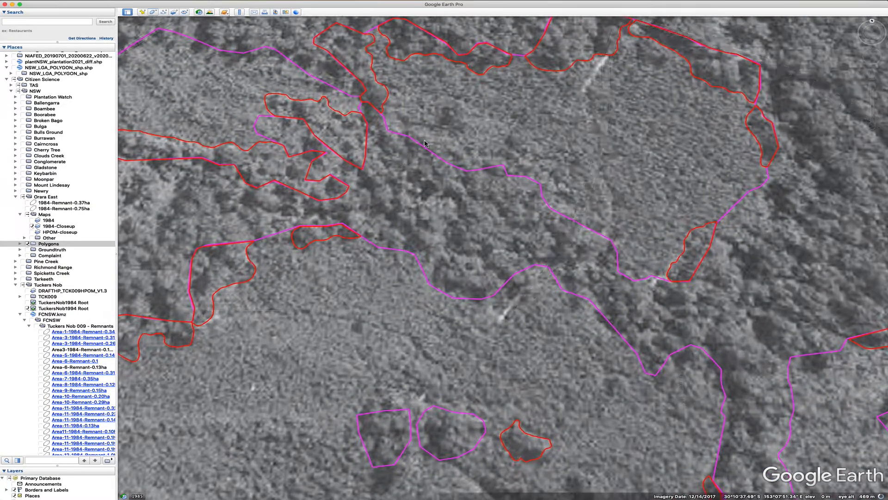
drag(430, 109, 465, 251)
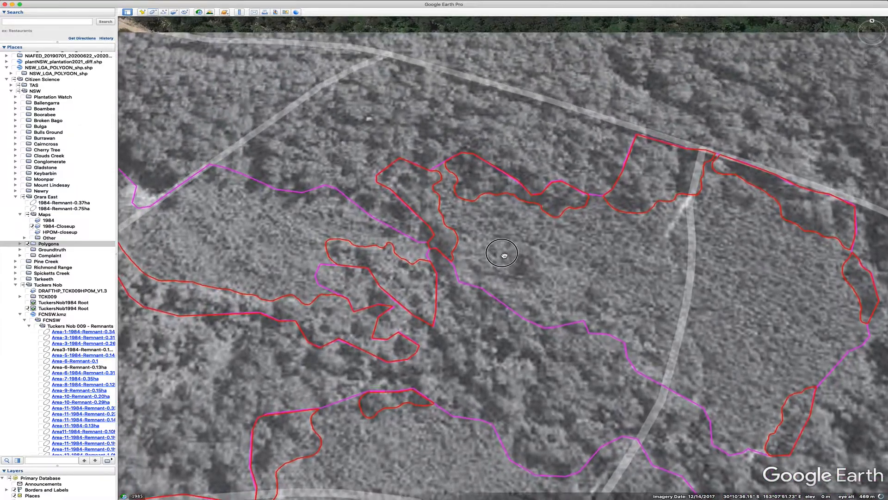
scroll(465, 251, up, 3)
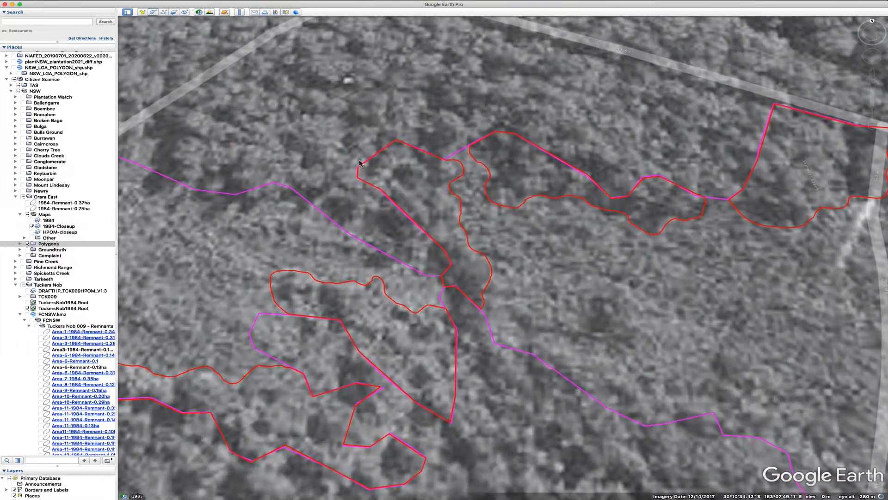
click(91, 1)
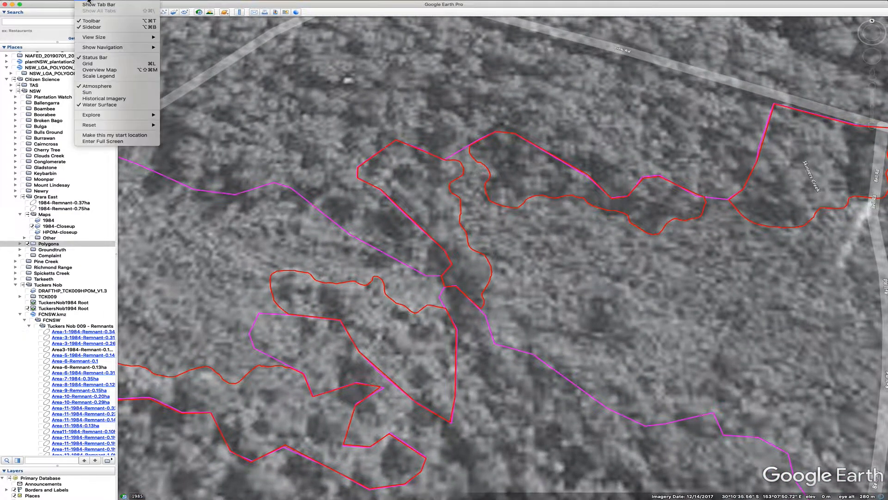
mouse_move(139, 125)
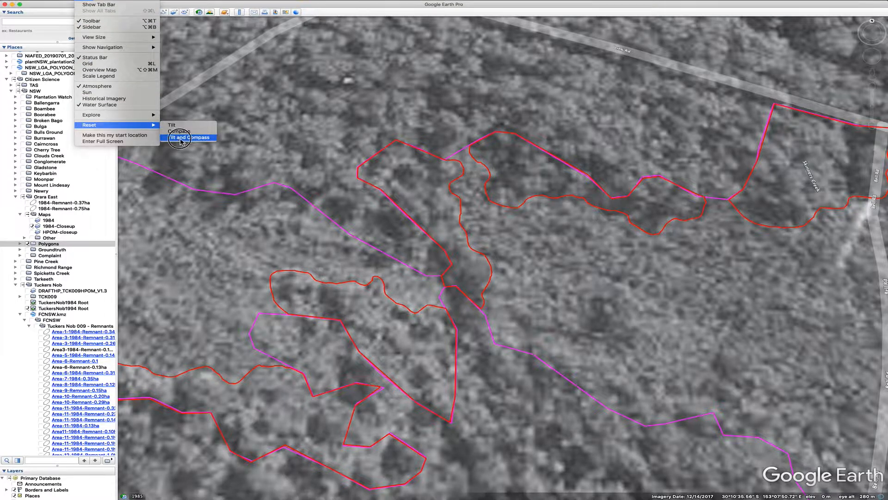
click(178, 138)
scroll(422, 189, up, 4)
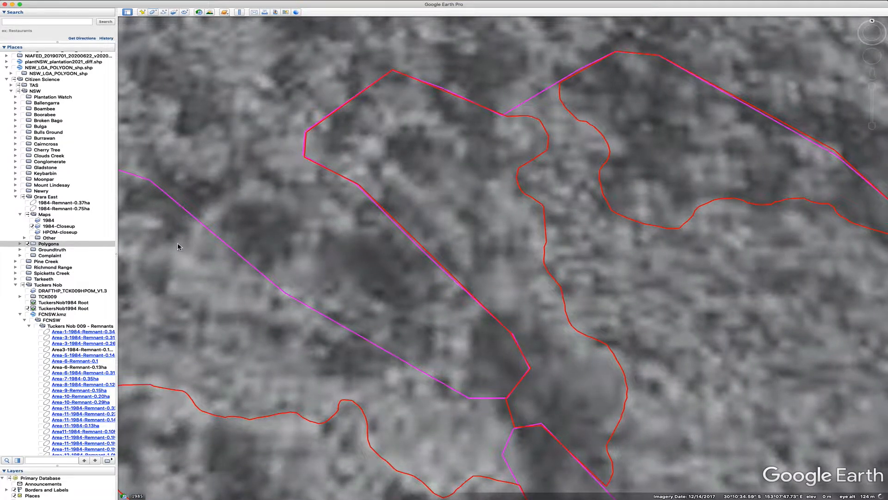
Expand the Orara East Groundtruth folder
click(20, 250)
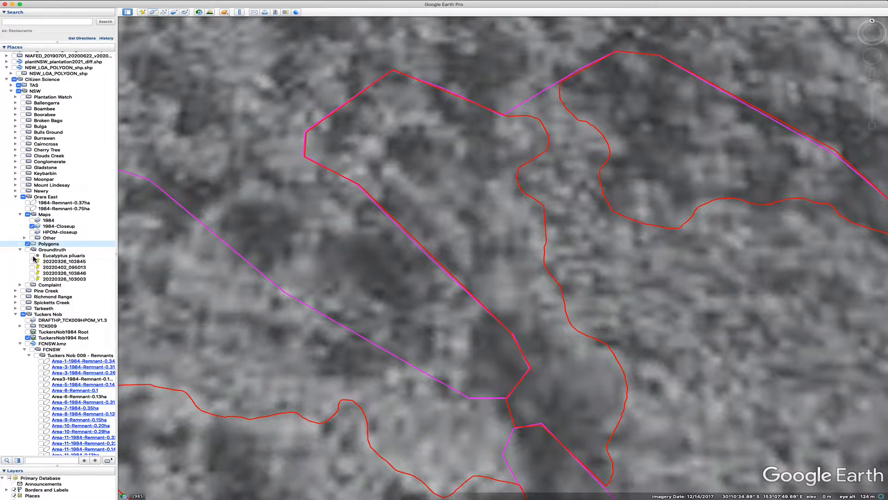
click(143, 13)
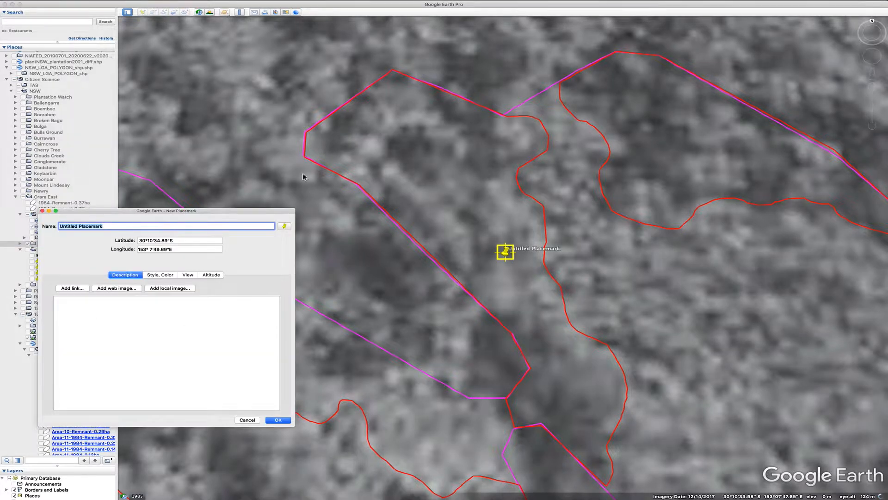
drag(505, 252, 426, 143)
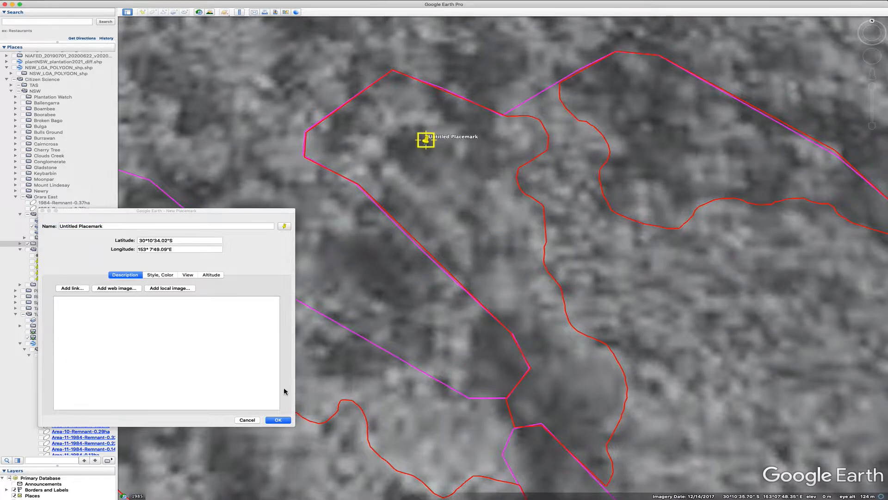
click(247, 420)
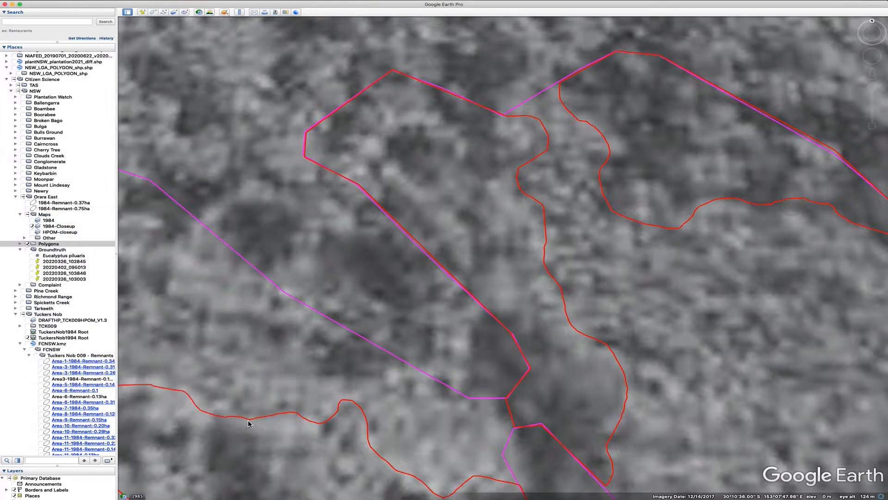
click(143, 13)
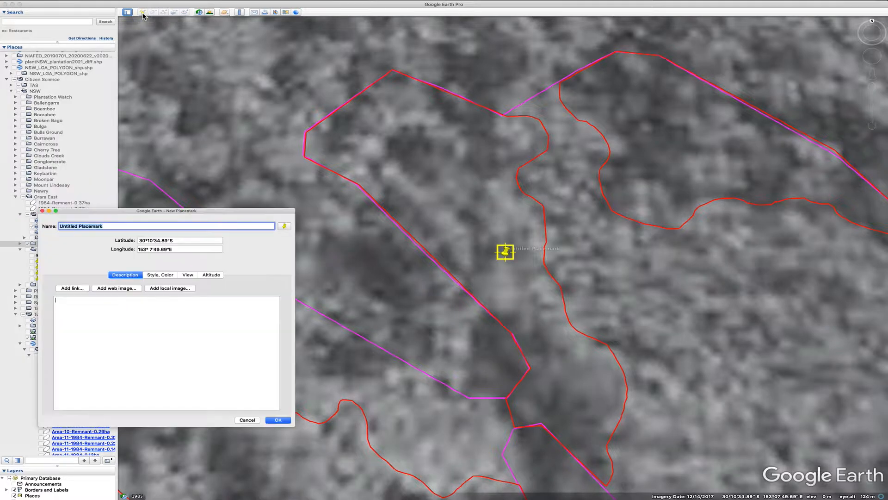
click(494, 237)
drag(494, 238, 424, 147)
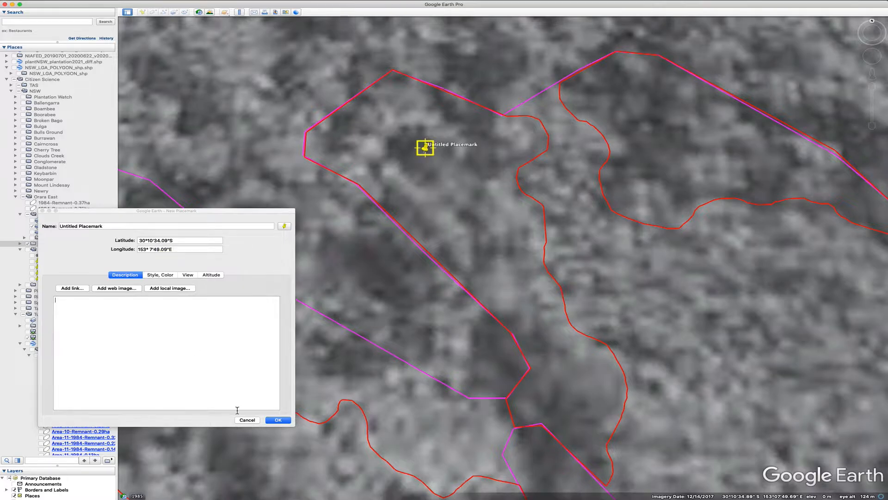
click(248, 420)
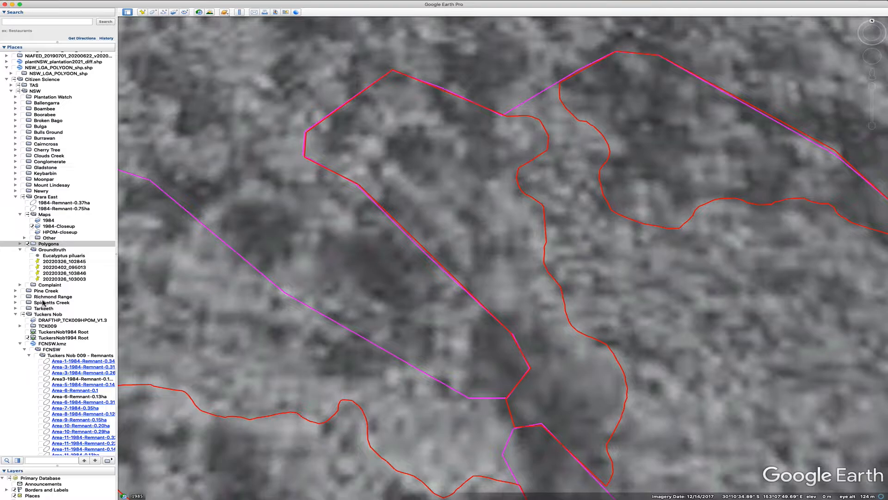
Show the Eucalyptus piluaris groundtruth placemark and zoom in on it inside the remnant polygon
click(33, 256)
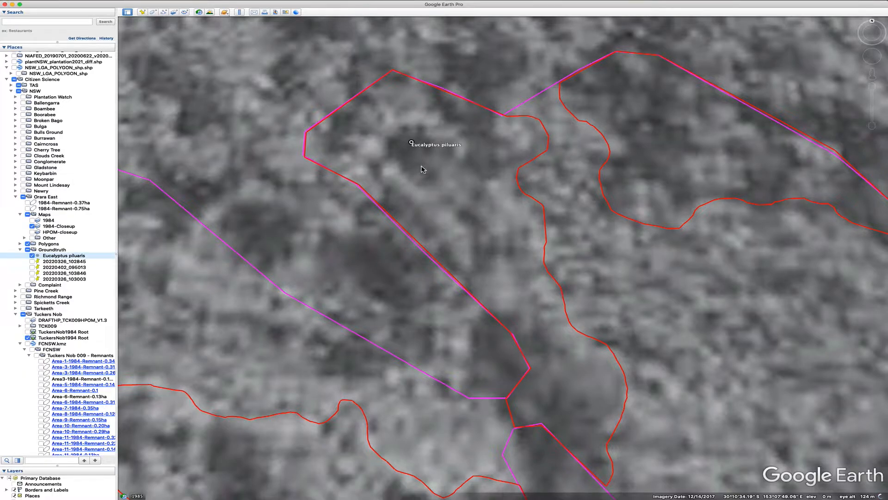
scroll(432, 164, up, 5)
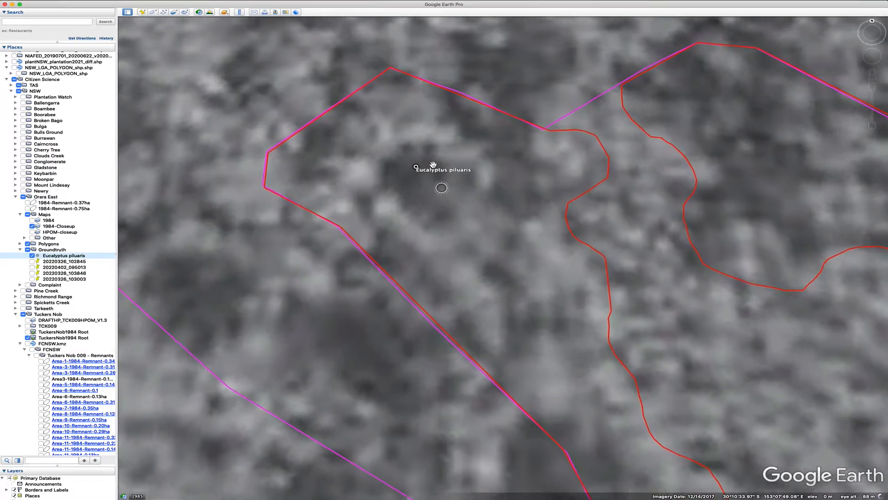
scroll(433, 163, up, 2)
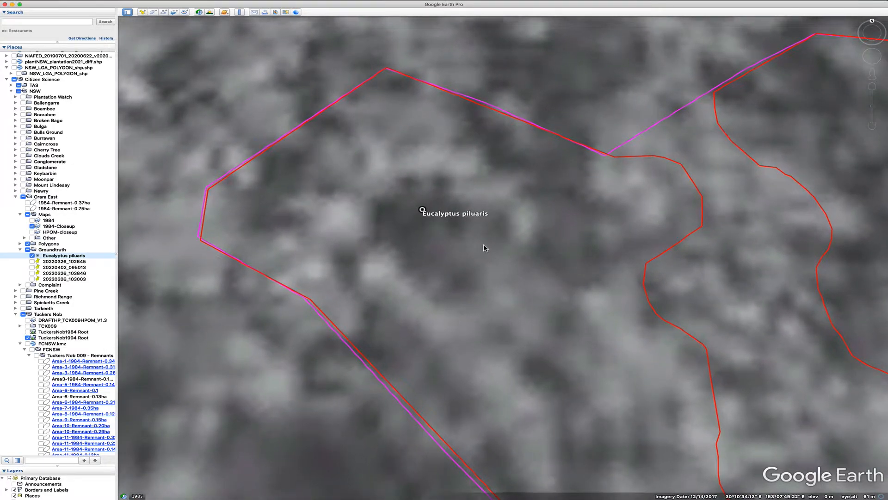
drag(573, 418, 471, 347)
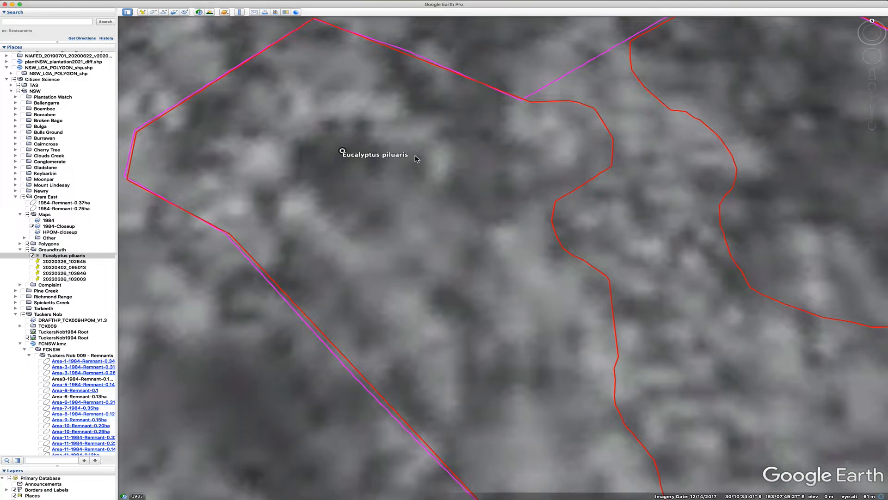
Hide the 1984-Closeup overlay to compare with current imagery and zoom back out over the harvest area
click(33, 226)
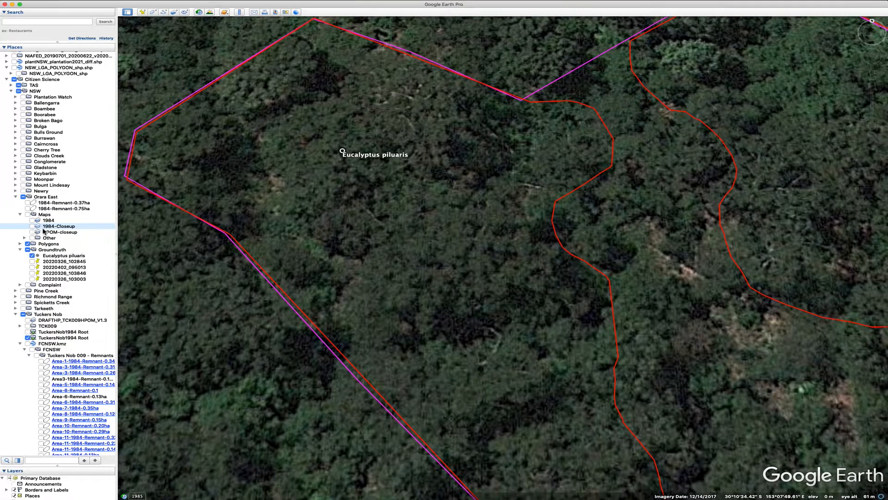
scroll(408, 171, down, 2)
scroll(408, 171, down, 2)
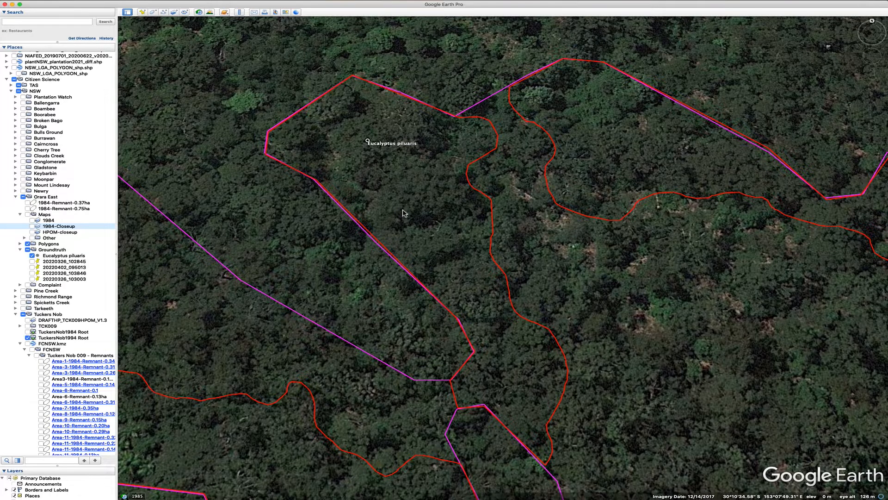
scroll(405, 212, down, 5)
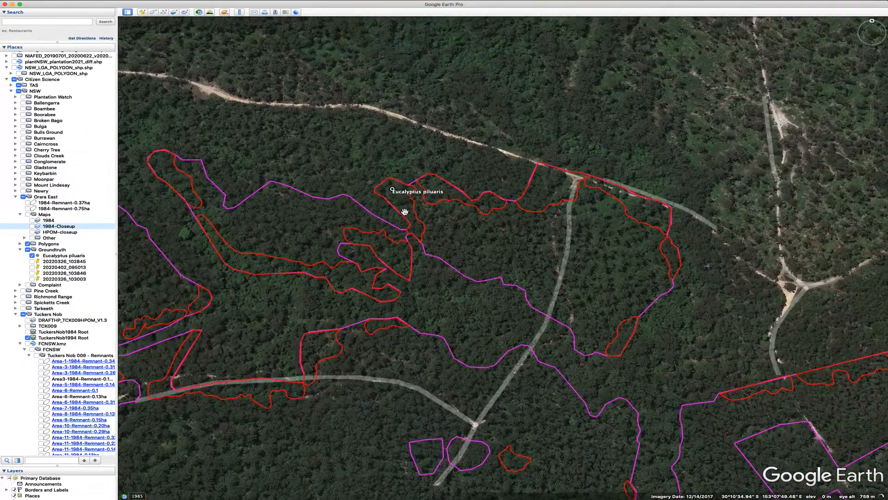
scroll(405, 212, down, 3)
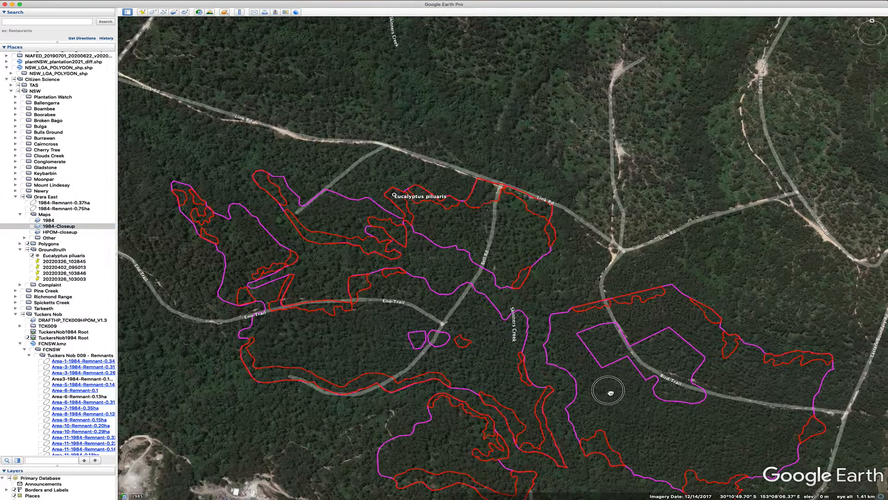
Move to the remnant polygon along Skinners Creek near Eastern Boundary Rd and reset tilt and compass for a top-down view
drag(610, 392, 361, 206)
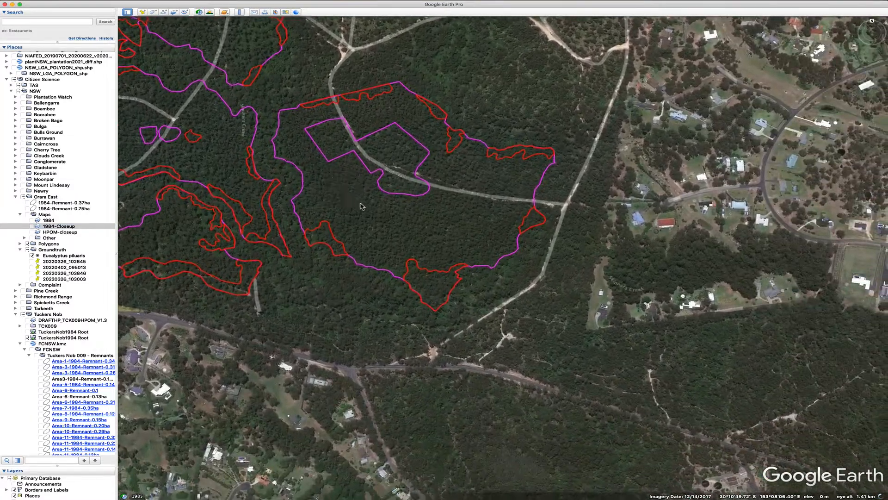
scroll(361, 256, up, 4)
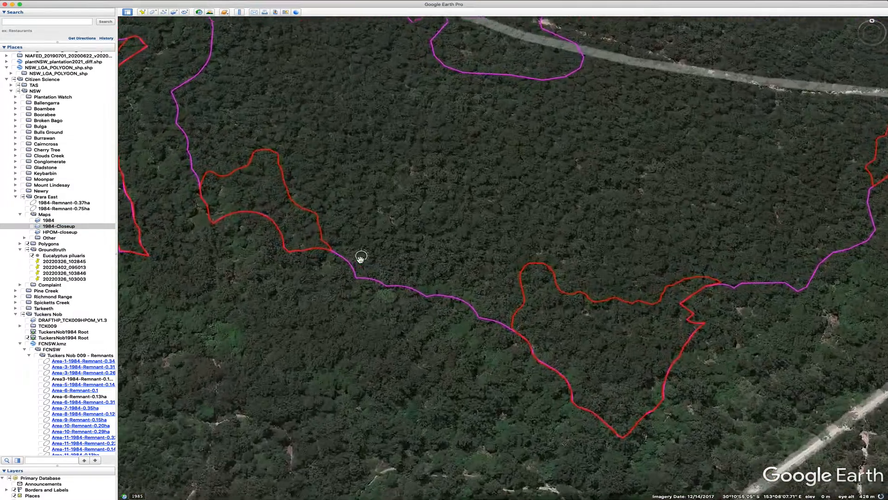
drag(786, 387, 581, 285)
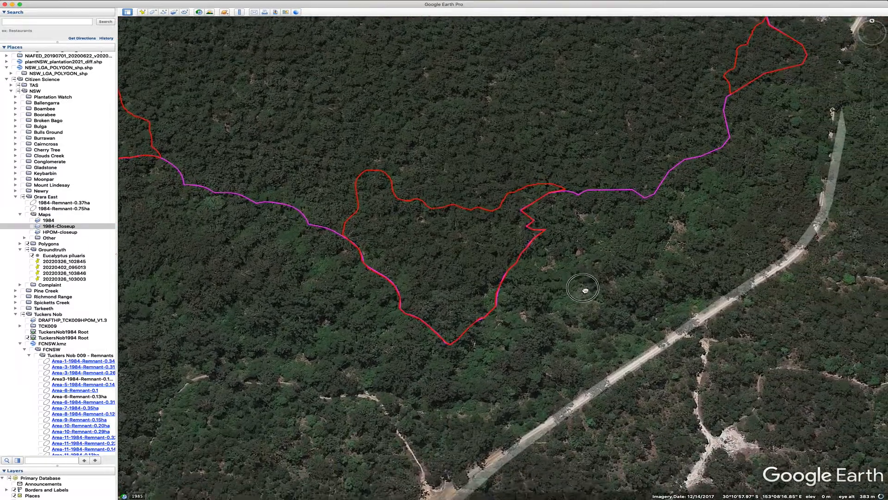
click(84, 3)
mouse_move(116, 124)
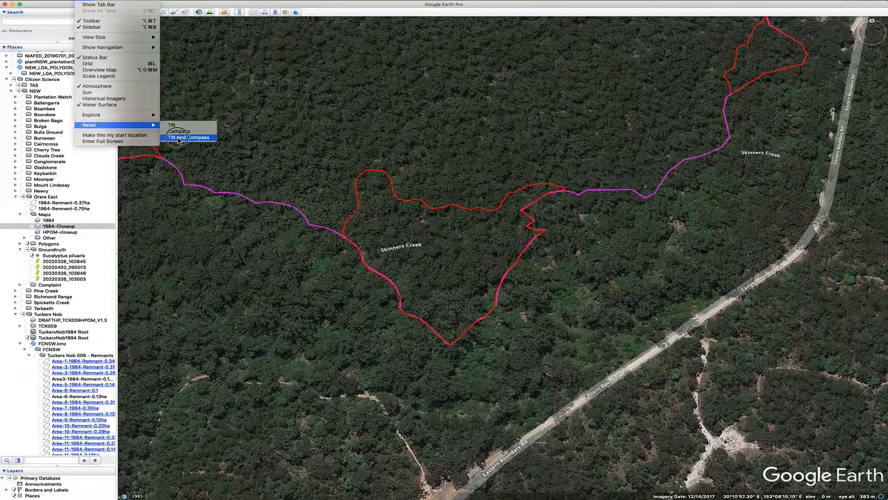
click(179, 137)
double_click(430, 273)
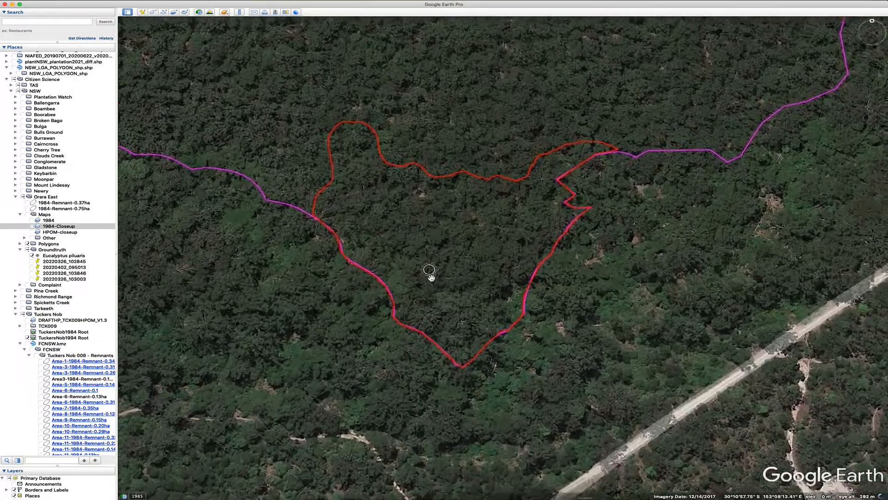